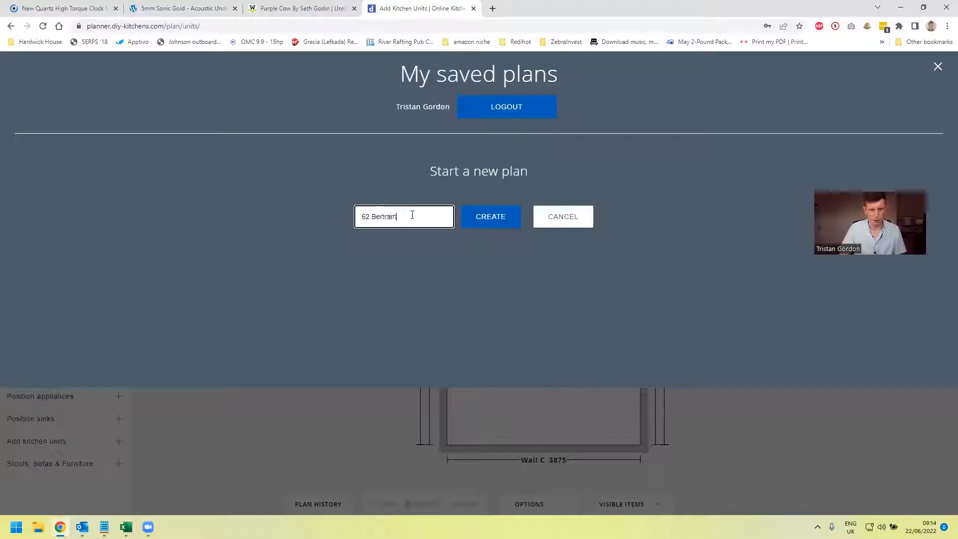
Create the named plan with a wide rectangular room shape and a ceiling height of 2400 mm.
click(513, 217)
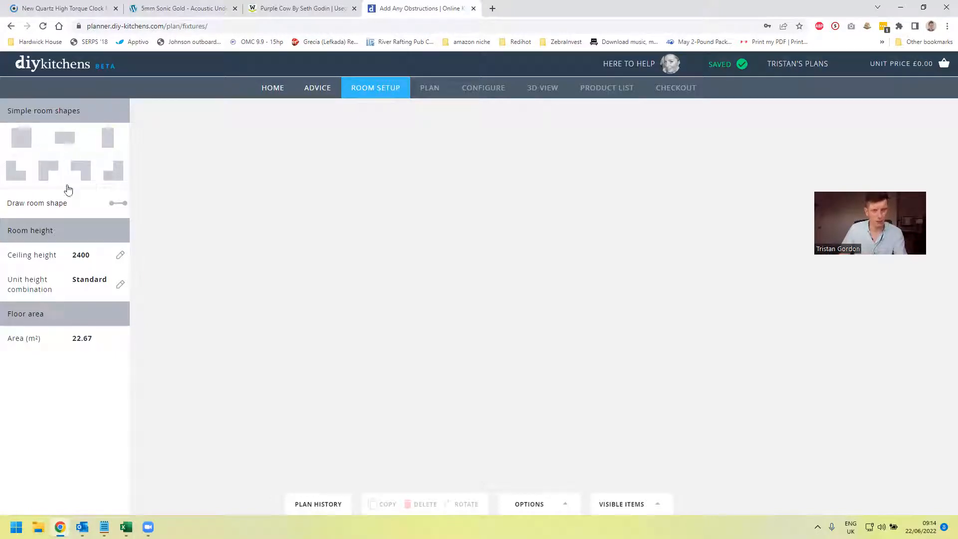
click(64, 143)
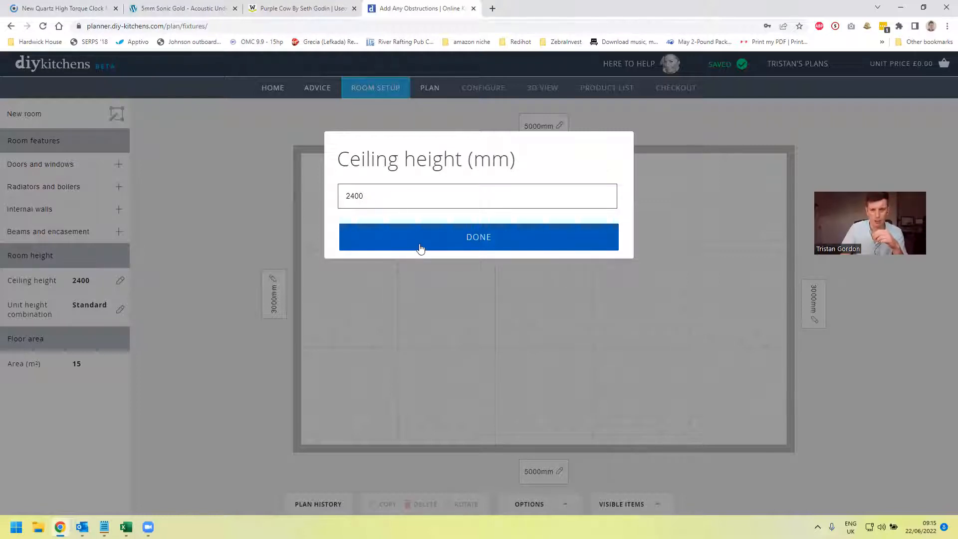
click(420, 248)
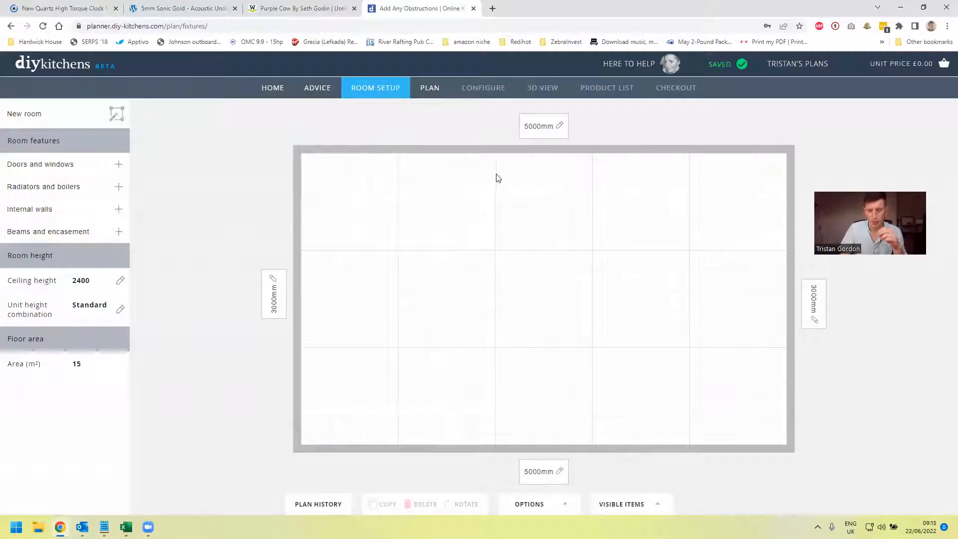
Set the length of the room's upper wall to 2620 mm.
click(559, 127)
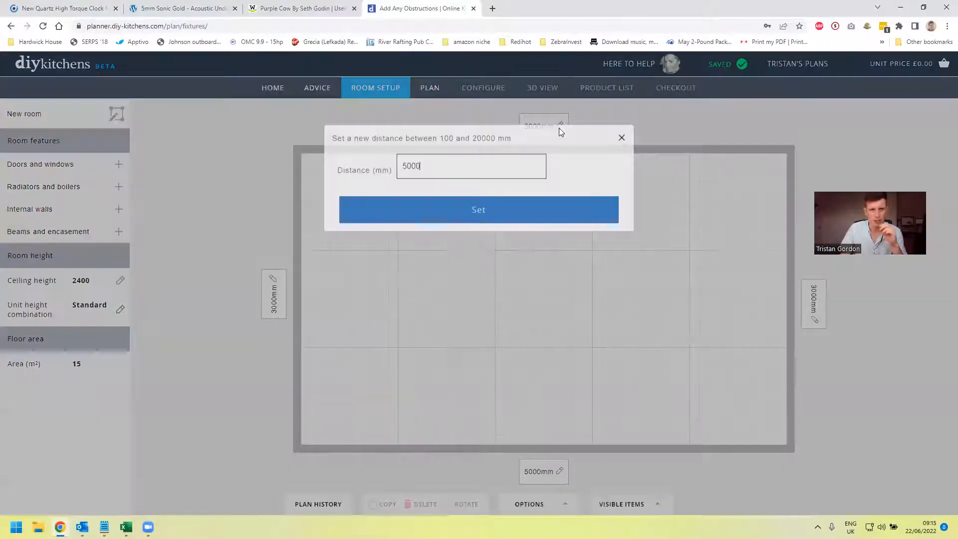
text(2620)
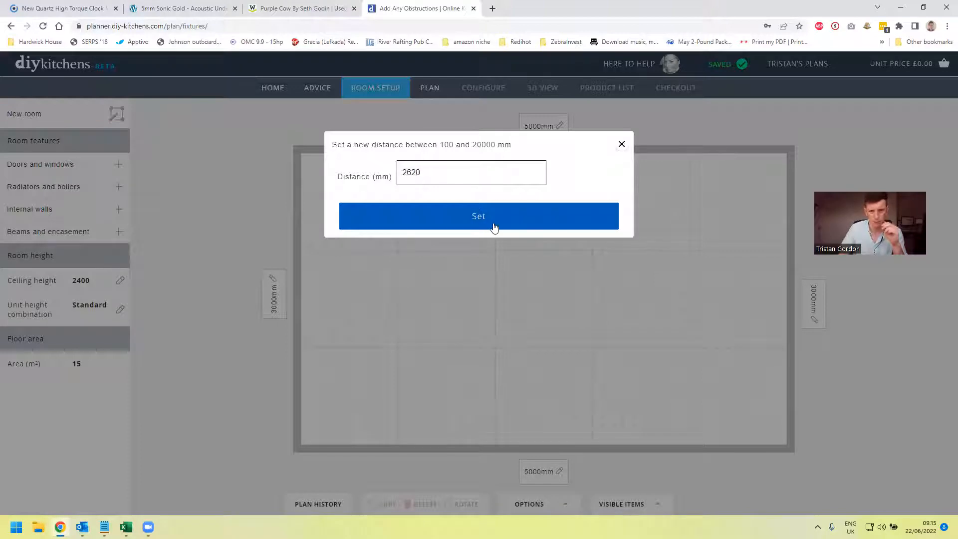
click(494, 227)
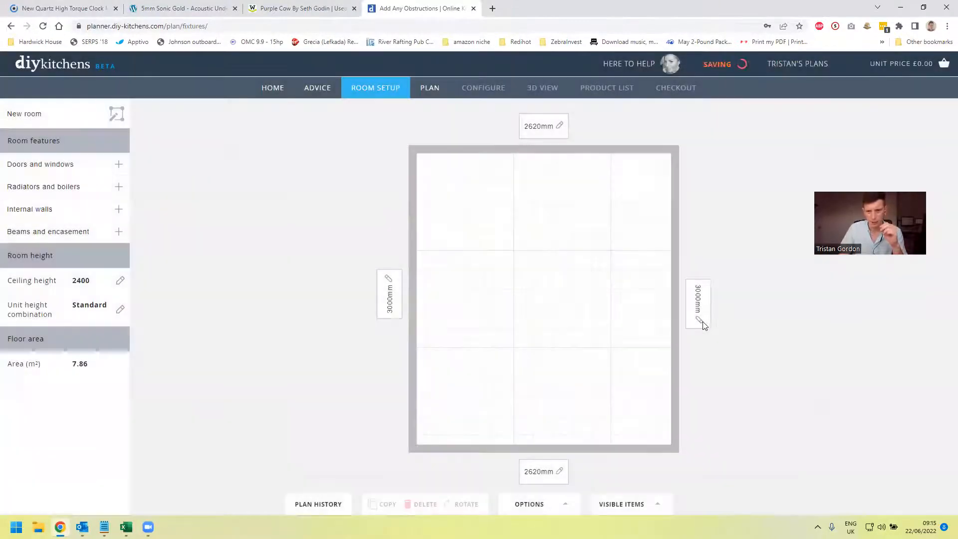
Calculate 225+33 with a Google search in a new browser tab and set the room's right-hand wall length to 2580 mm.
click(699, 319)
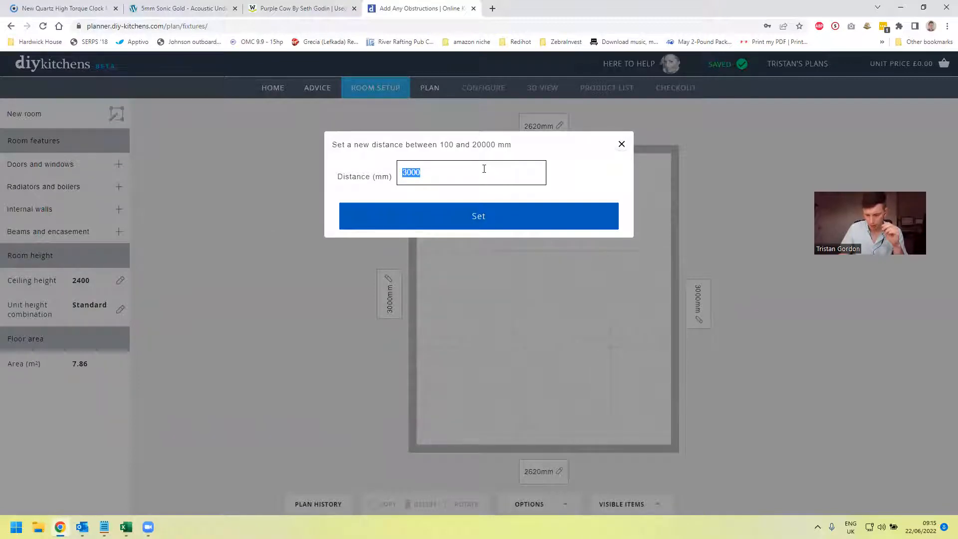
click(491, 8)
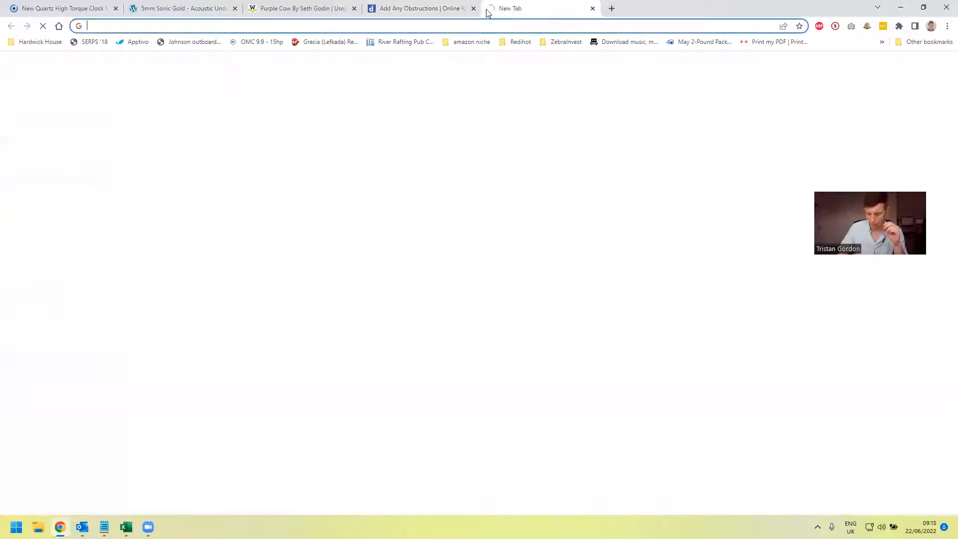
text(225+)
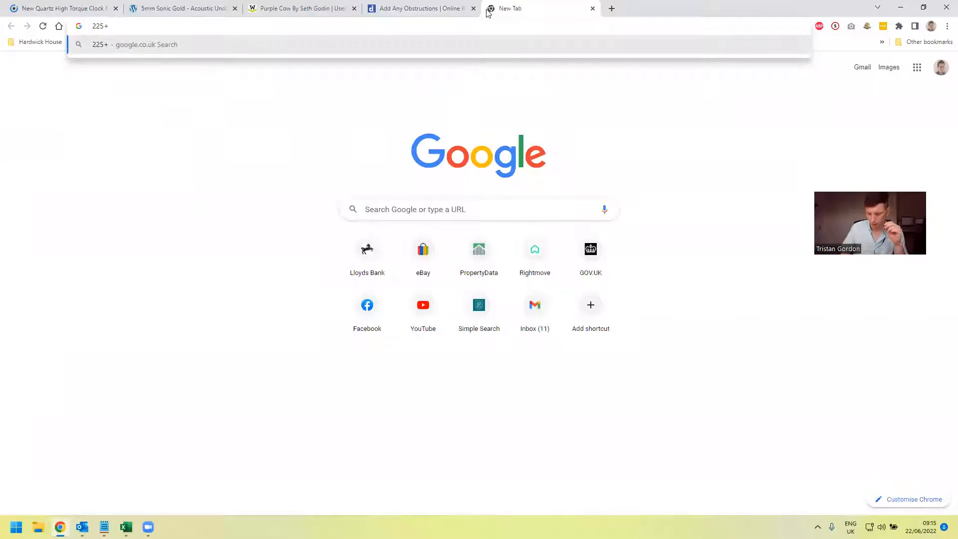
text(33)
key(Return)
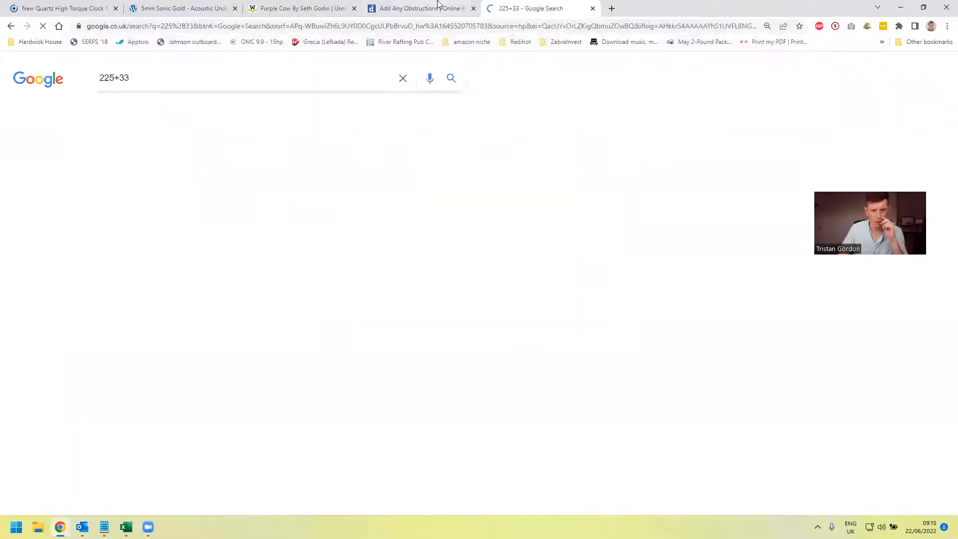
click(438, 6)
text(25)
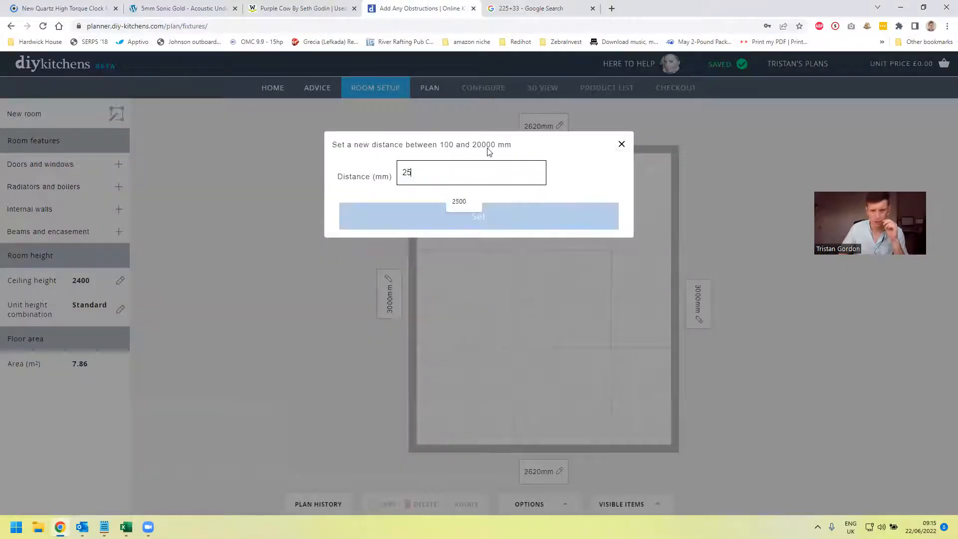
text(80)
click(502, 220)
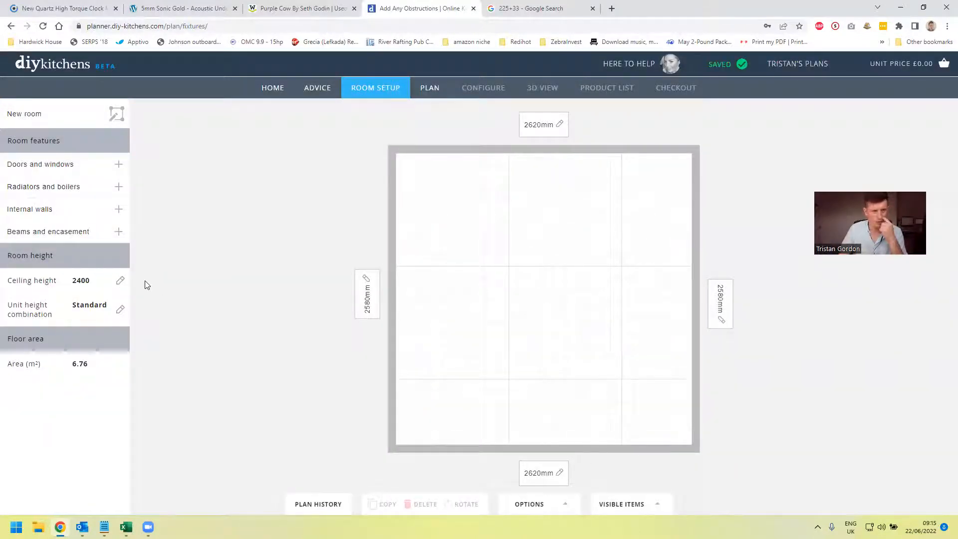
Start adding an open doorway to the plan and calculate 258-72-71 with Google to find its width.
click(46, 170)
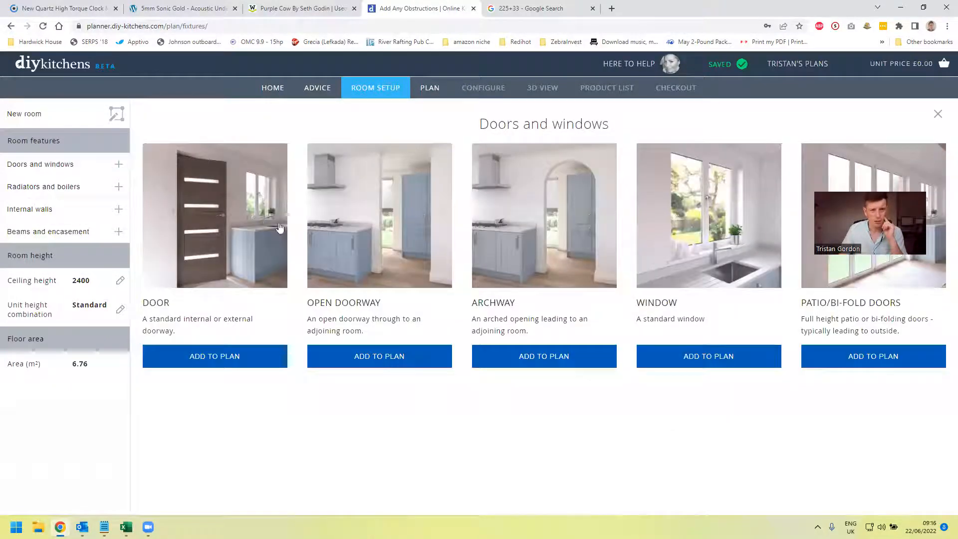
click(427, 241)
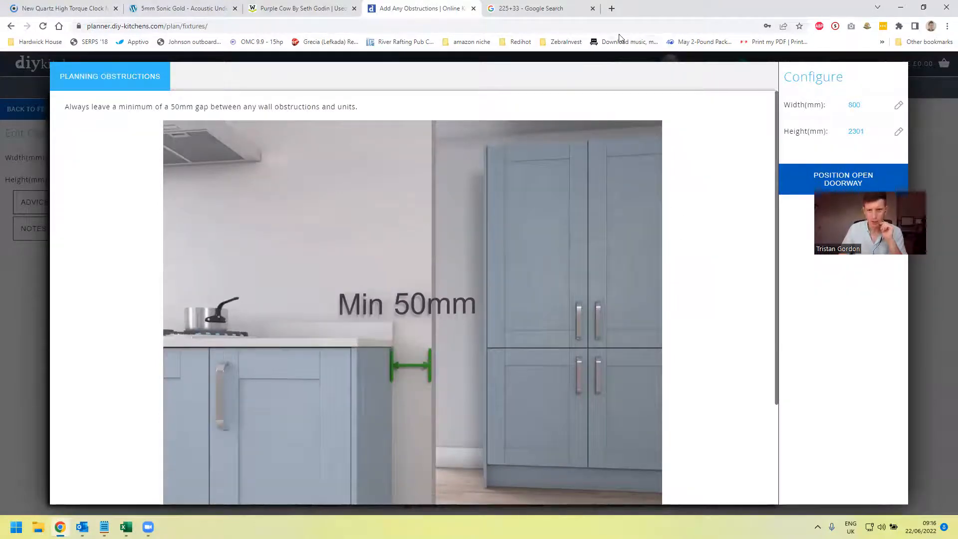
click(546, 8)
click(546, 26)
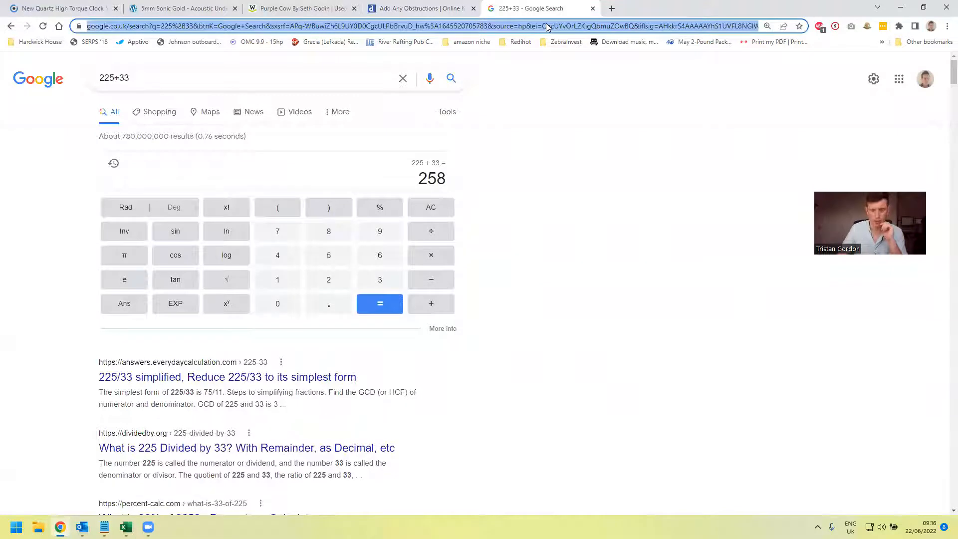
text(258-)
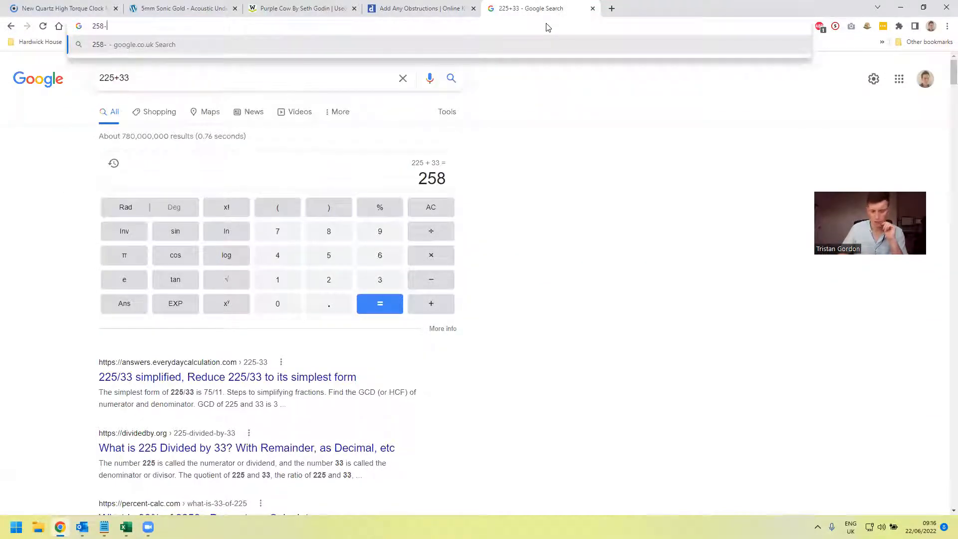
text(72-)
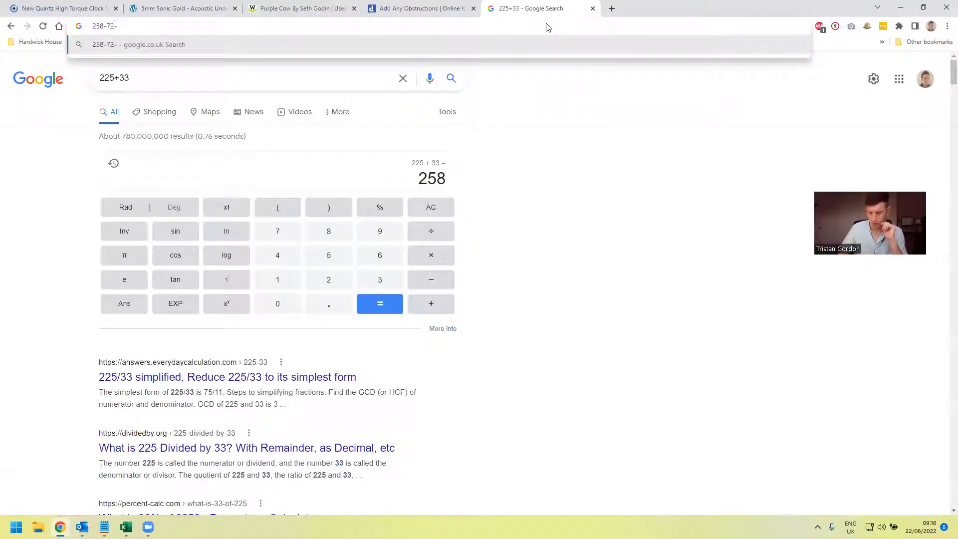
text(71)
key(Return)
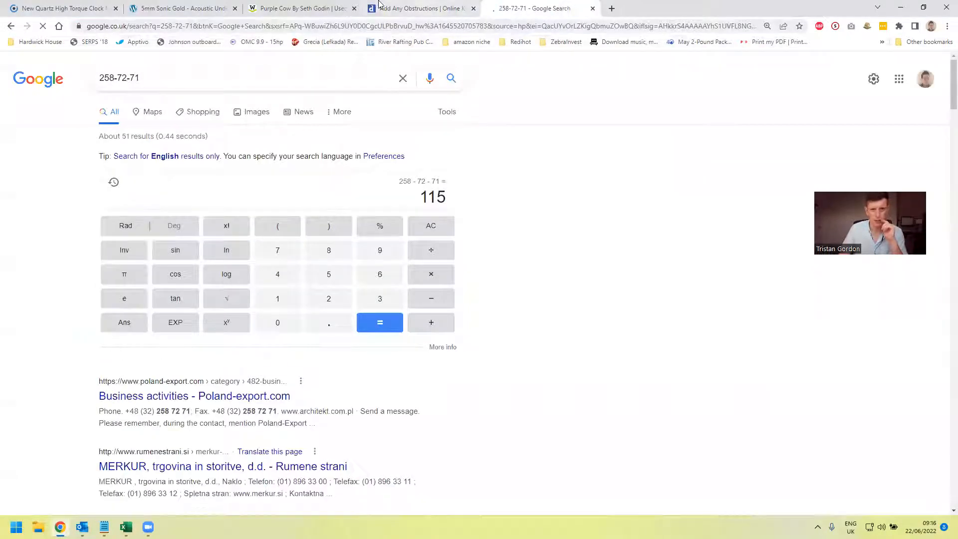
click(409, 8)
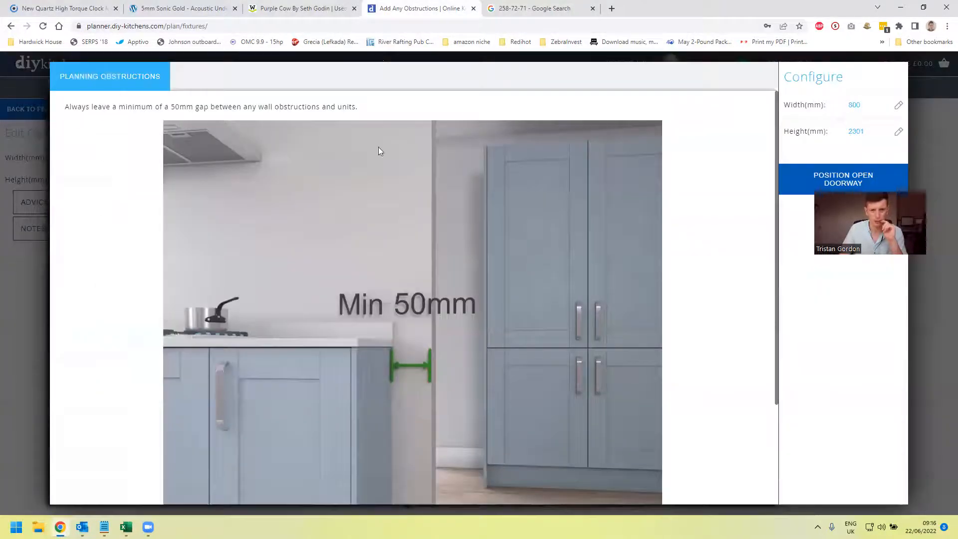
Configure the open doorway with a width of 1150 mm and a height of 2400 mm, and place it in the plan.
double_click(859, 107)
text(11)
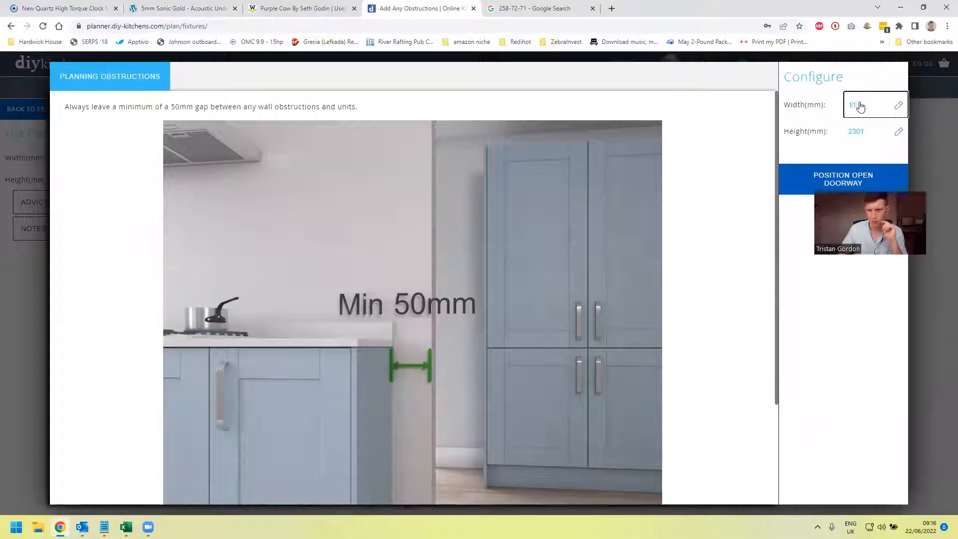
text(5)
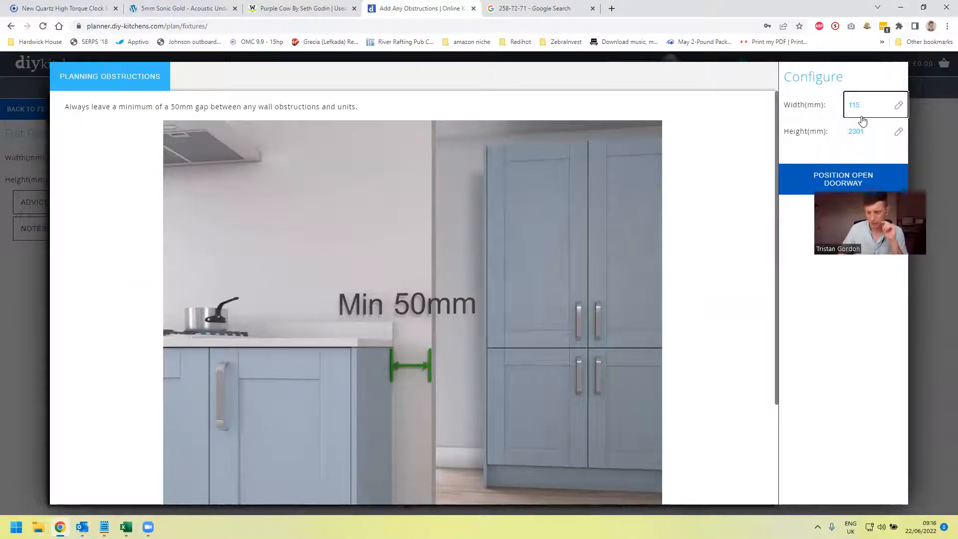
text(0)
double_click(858, 131)
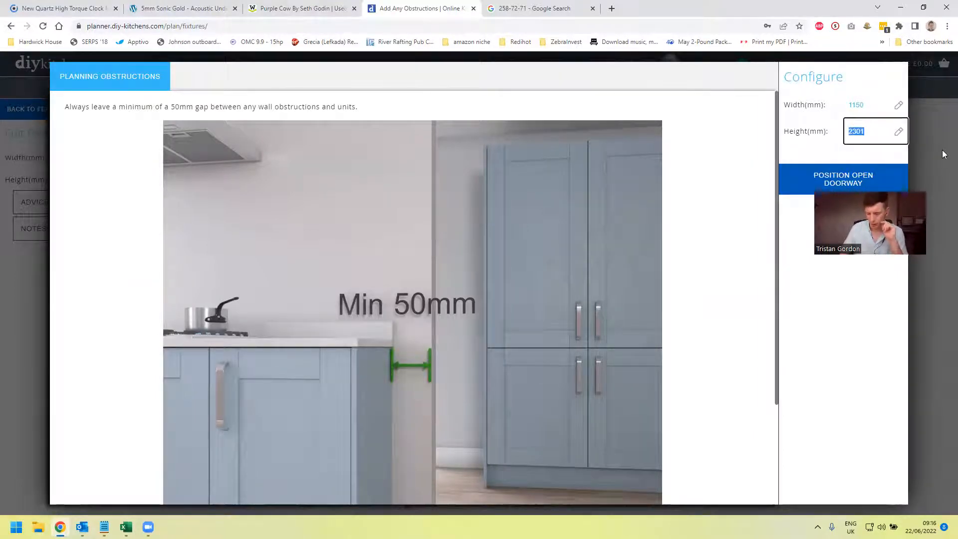
text(2400)
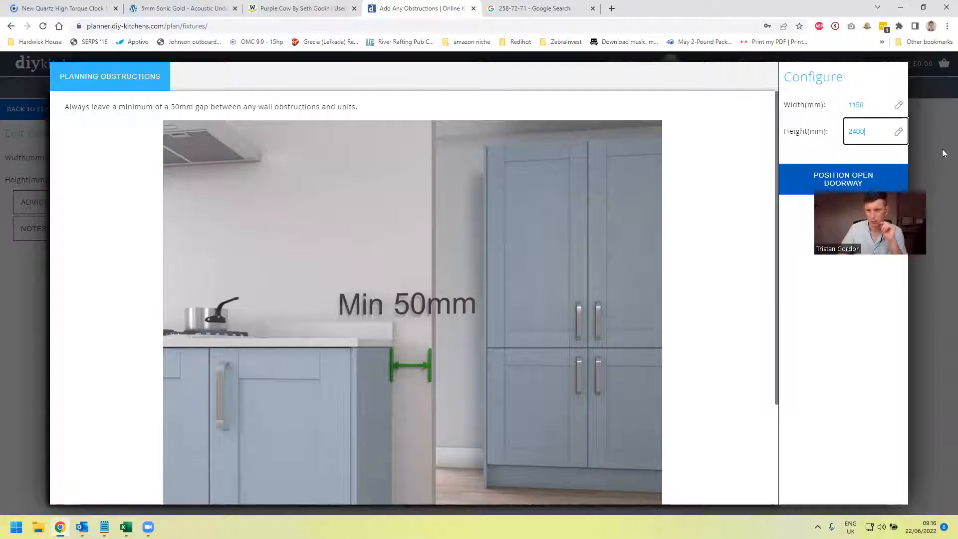
click(863, 175)
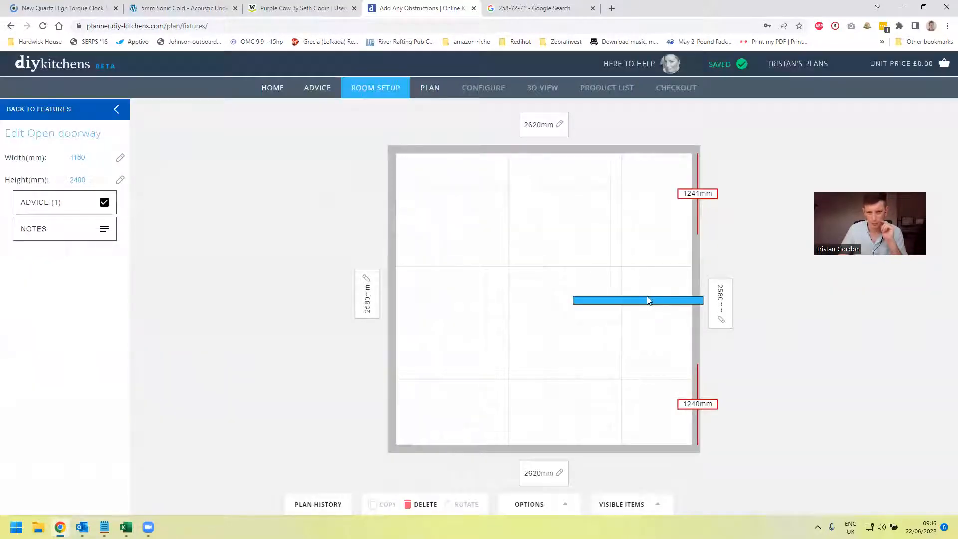
Move the open doorway onto the left-hand wall, set its distance from the upper corner to 720 mm, and finish editing it.
drag(457, 303, 392, 299)
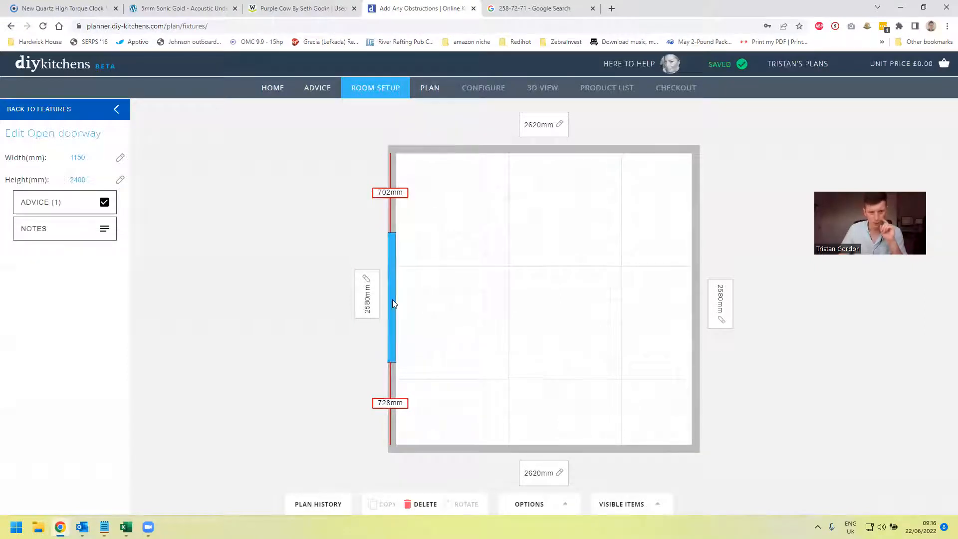
click(391, 193)
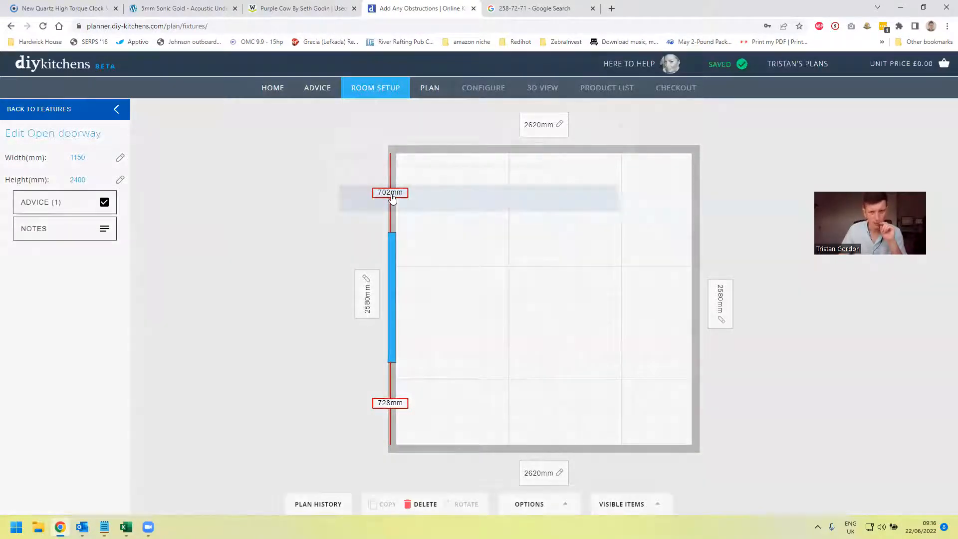
click(618, 144)
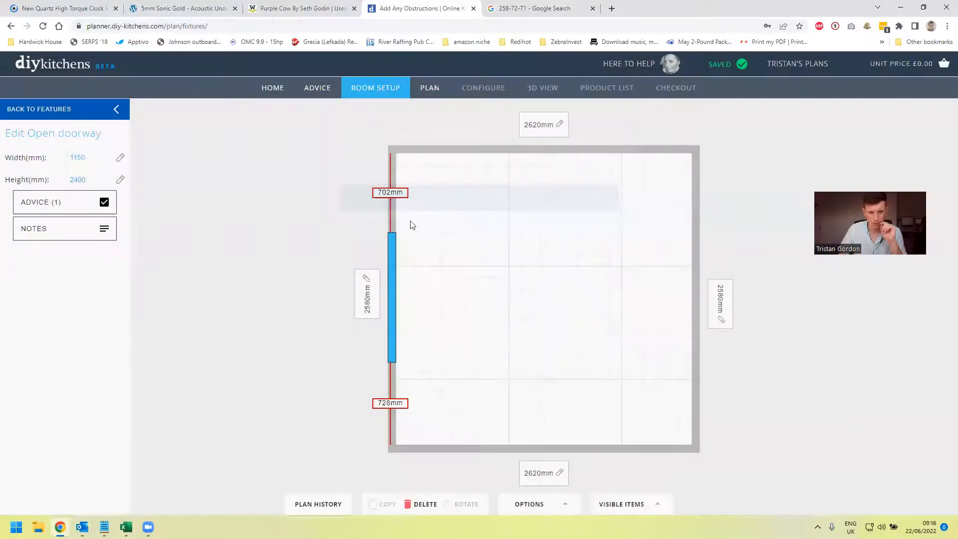
mouse_move(393, 284)
mouse_down()
mouse_move(394, 292)
mouse_move(392, 279)
mouse_up()
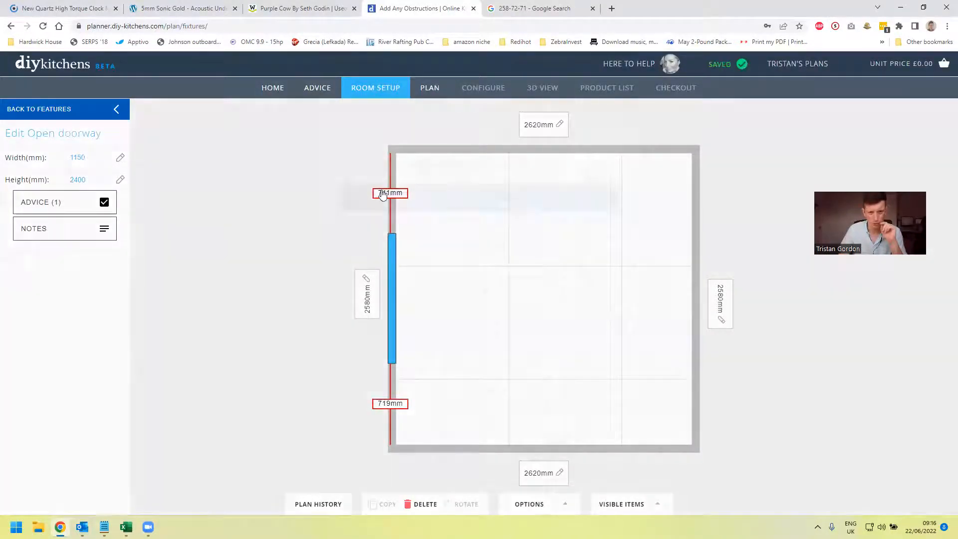
click(381, 192)
double_click(428, 173)
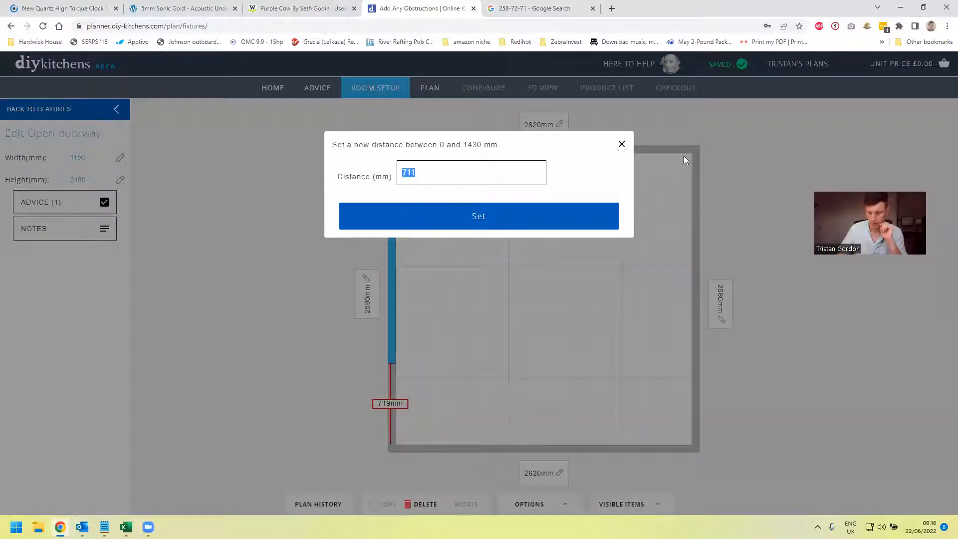
text(720)
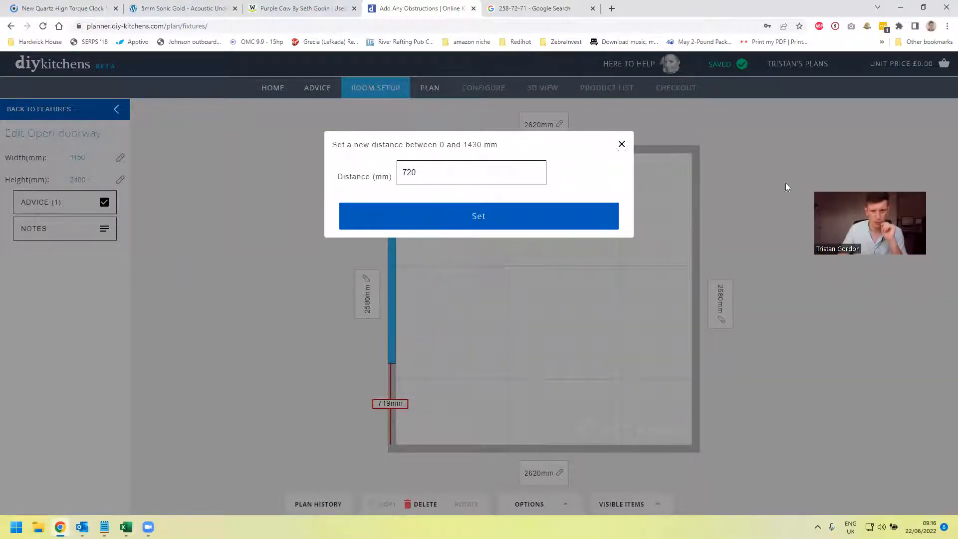
click(521, 225)
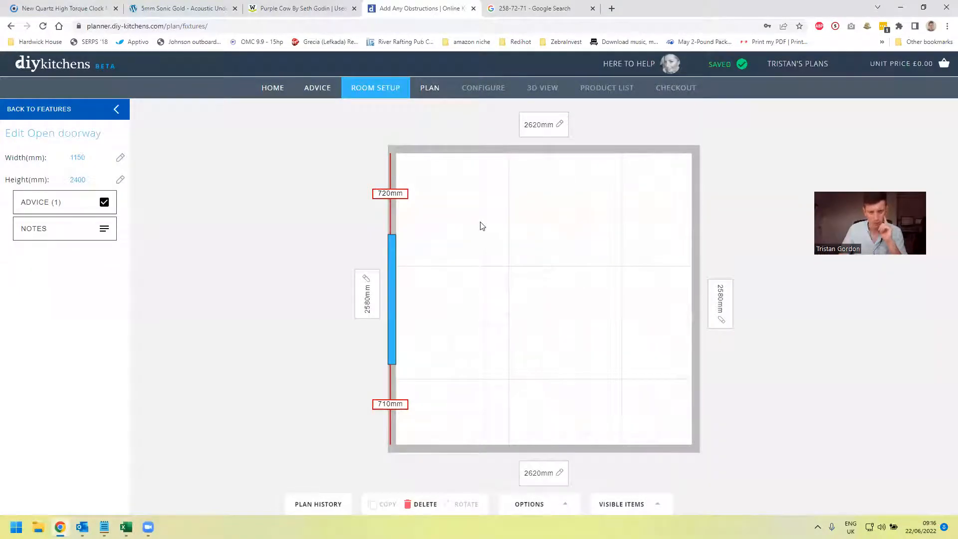
click(112, 111)
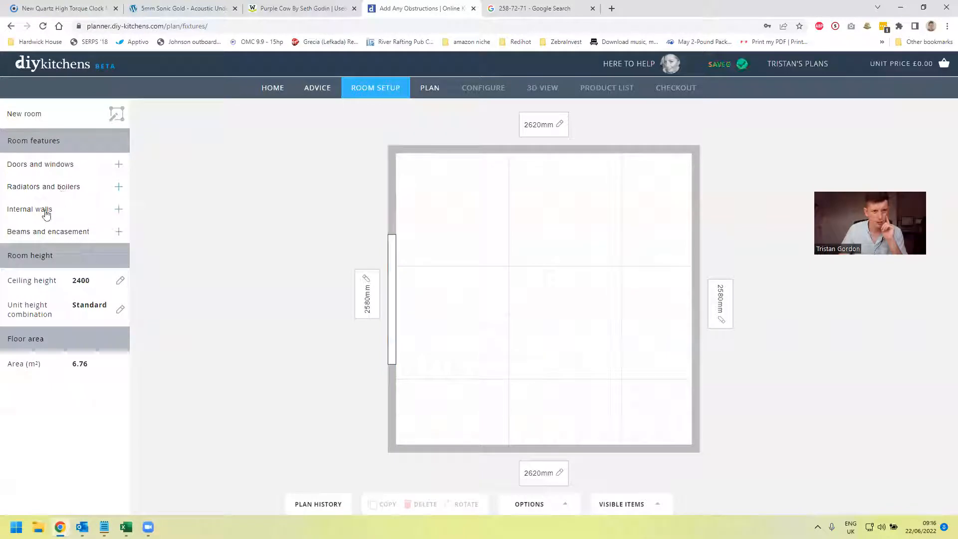
Add a window 760 mm wide and 1070 mm from the floor, keeping its preset height, and place it in the plan.
click(48, 164)
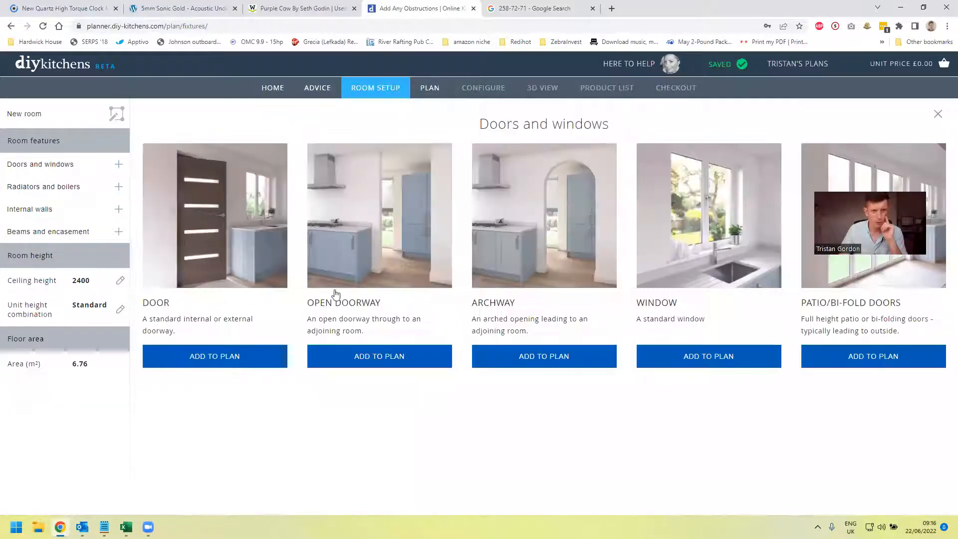
click(686, 247)
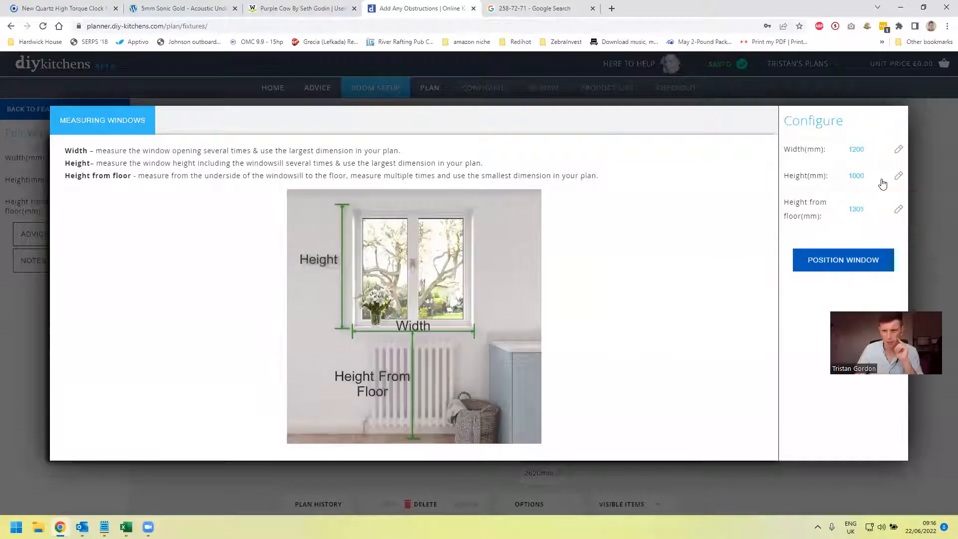
click(855, 149)
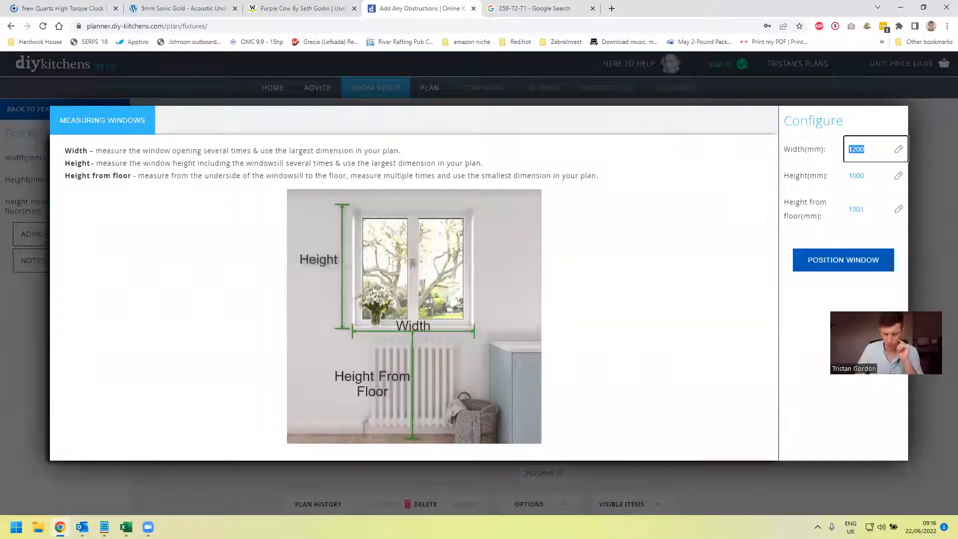
text(760)
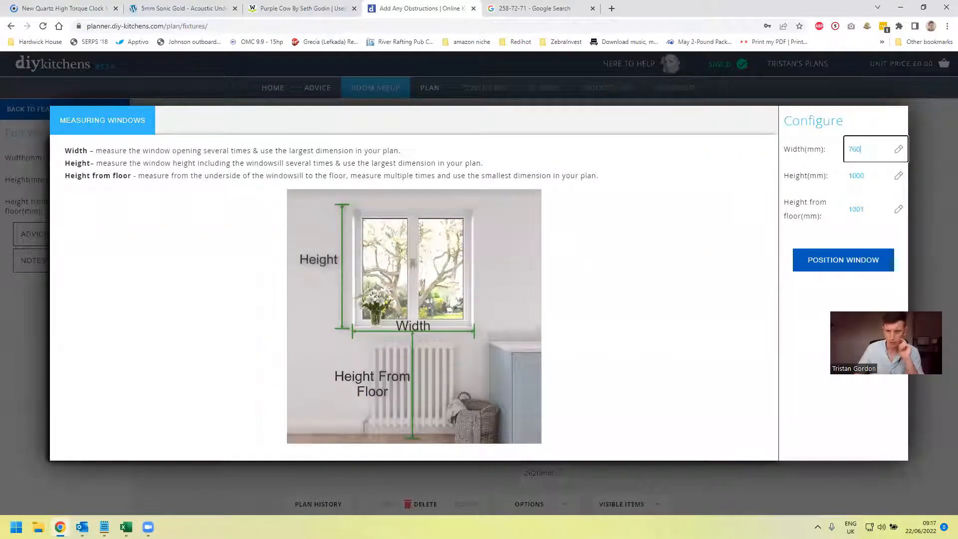
click(850, 183)
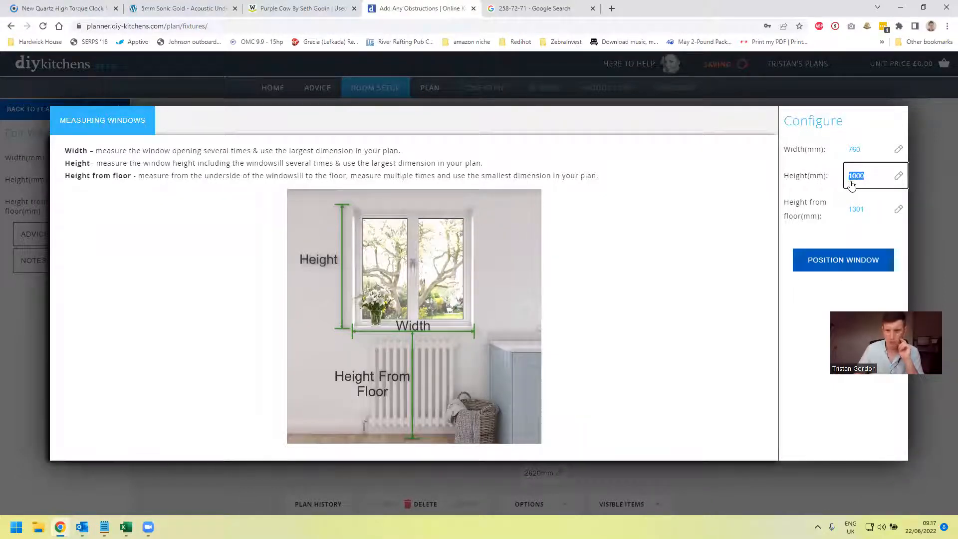
click(859, 217)
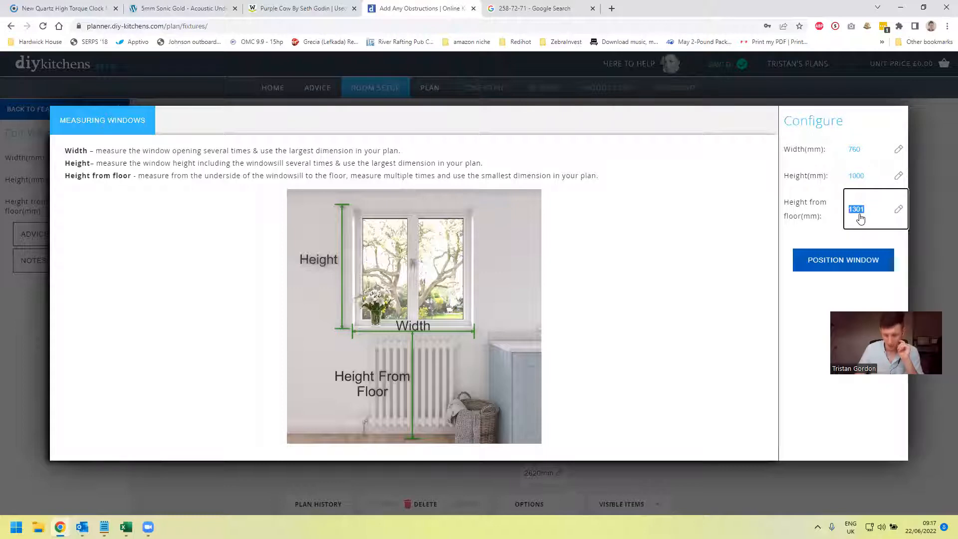
text(10)
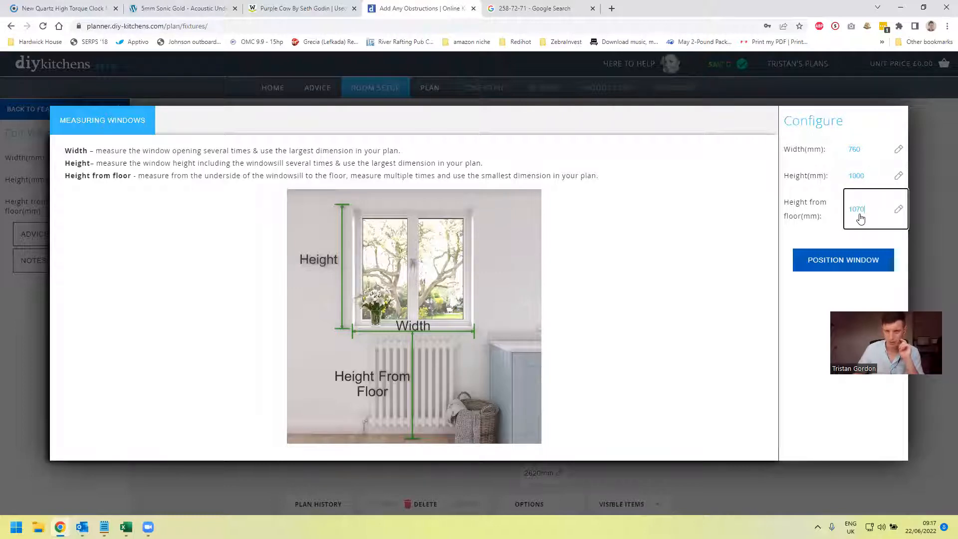
click(857, 262)
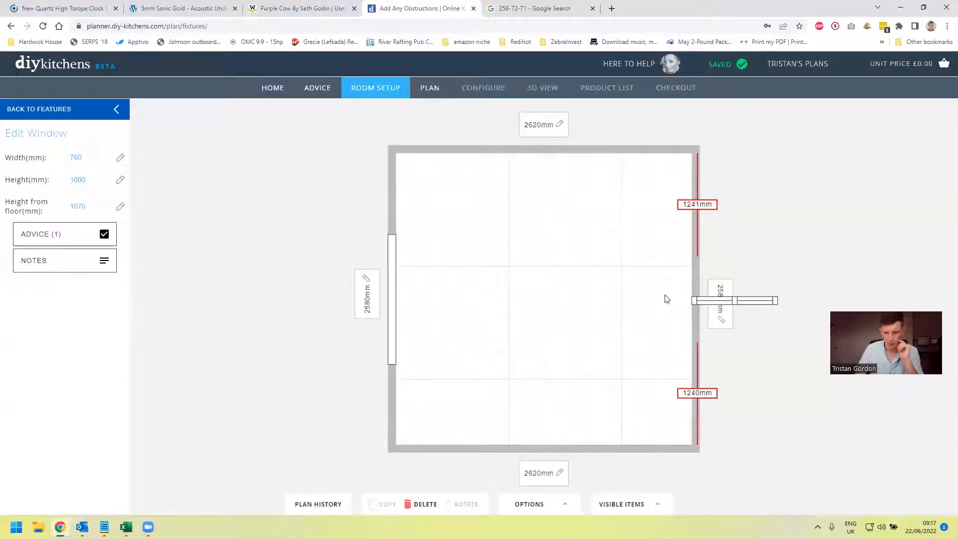
Move the window onto the room's lower wall, set its distance from the left-hand corner to 880 mm, and finish editing it.
click(723, 299)
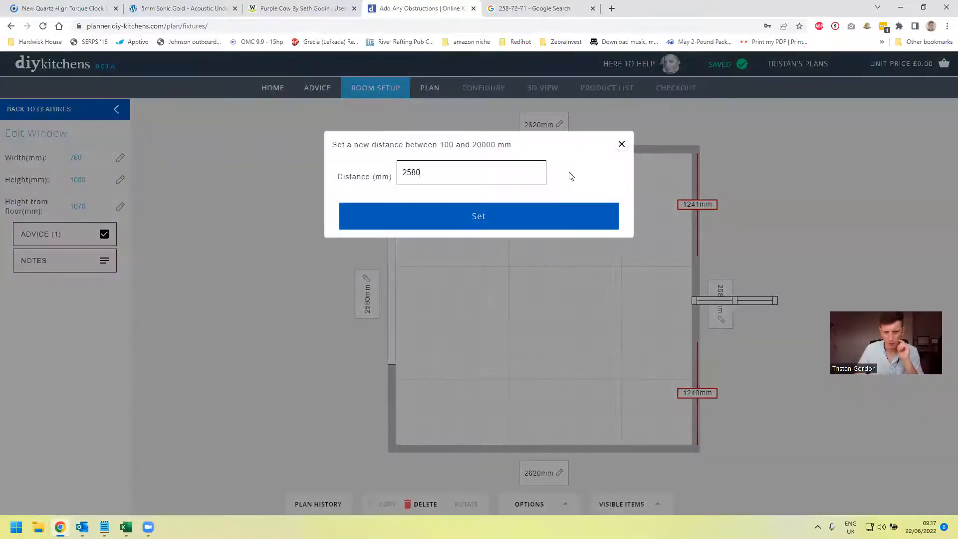
click(621, 144)
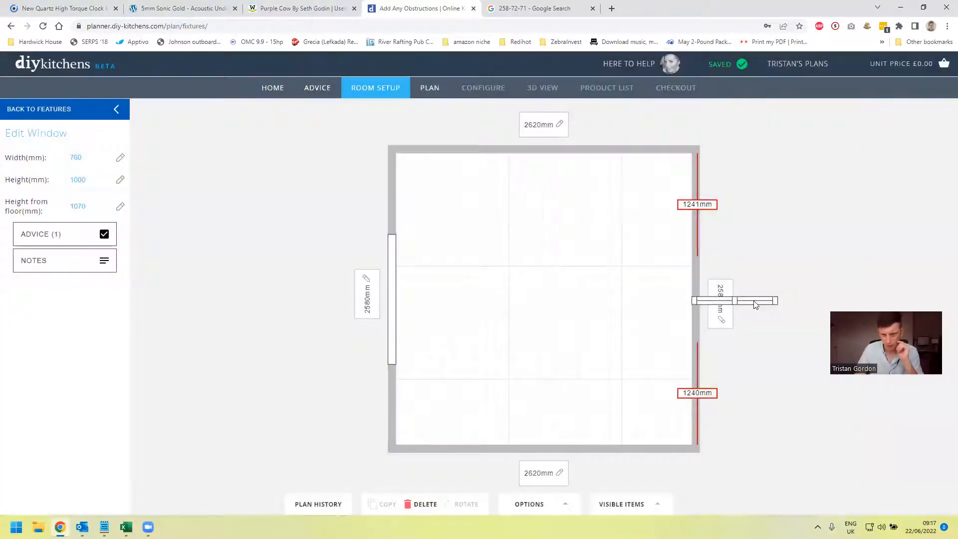
drag(758, 300, 569, 457)
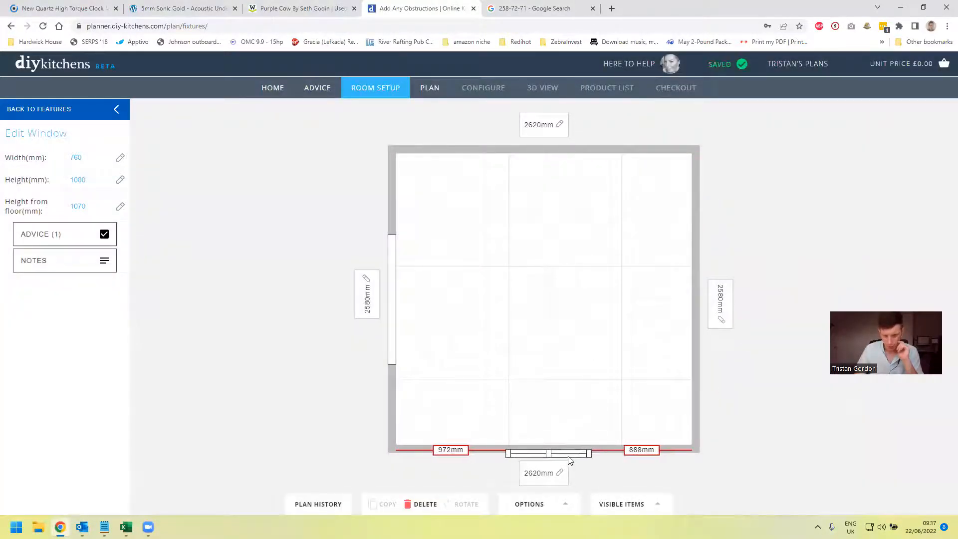
click(459, 454)
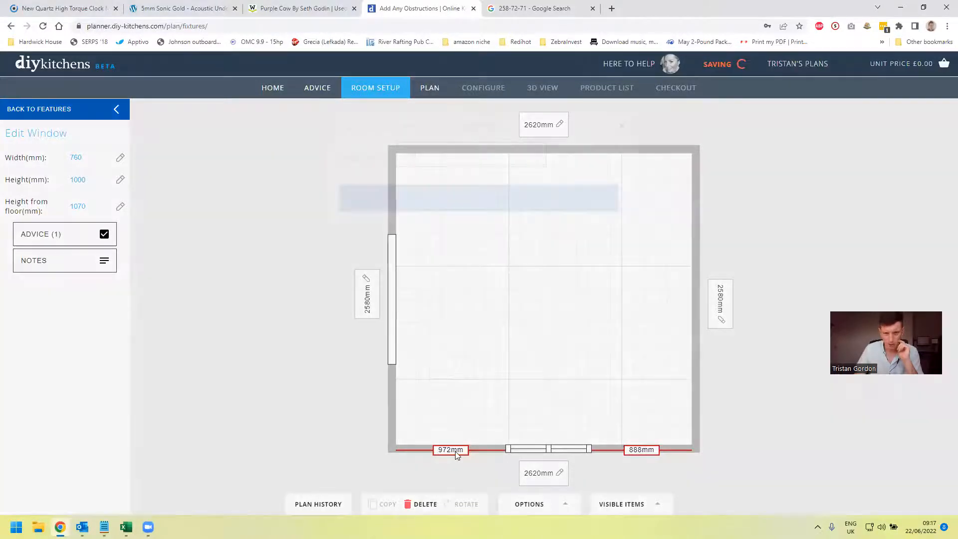
text(880)
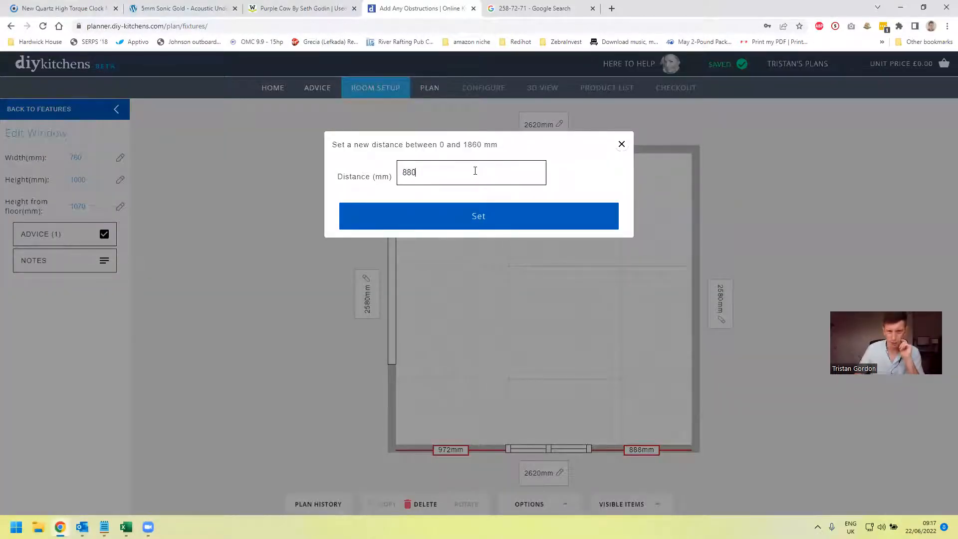
click(488, 224)
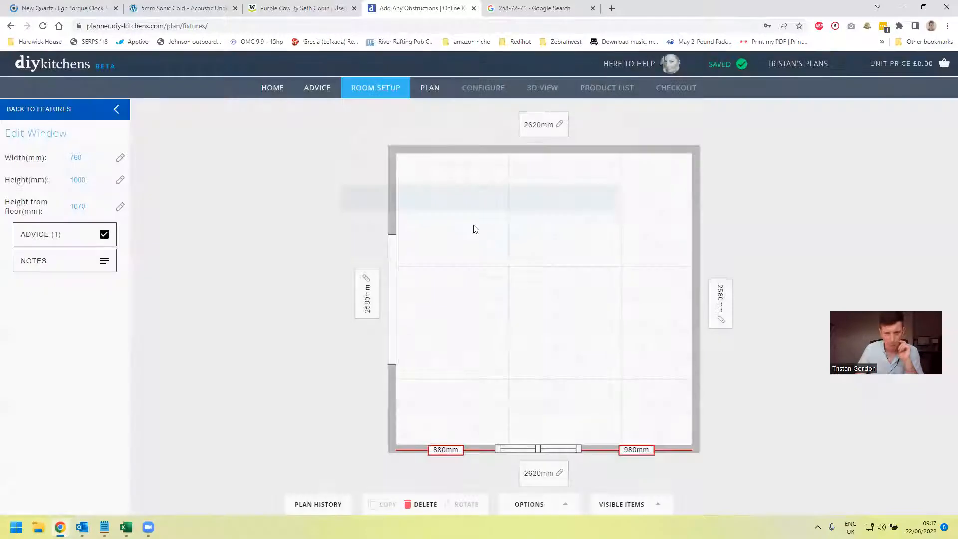
click(114, 111)
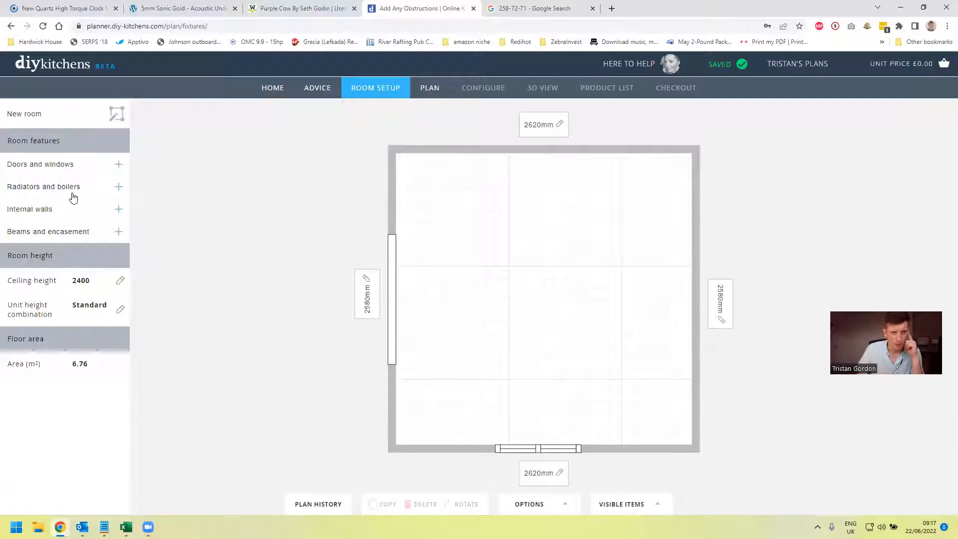
Add a vertical casing to the plan and place it in the room's lower-right corner.
click(62, 235)
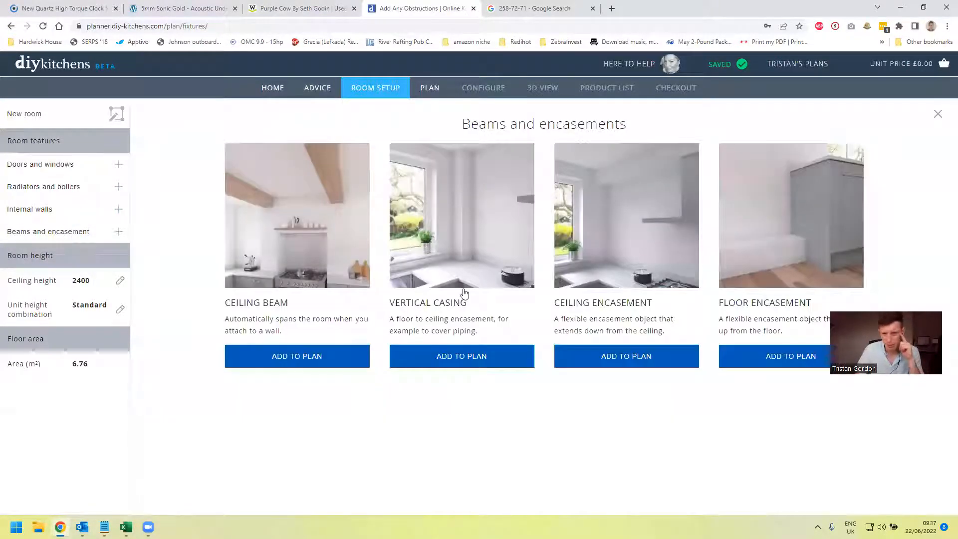
click(469, 252)
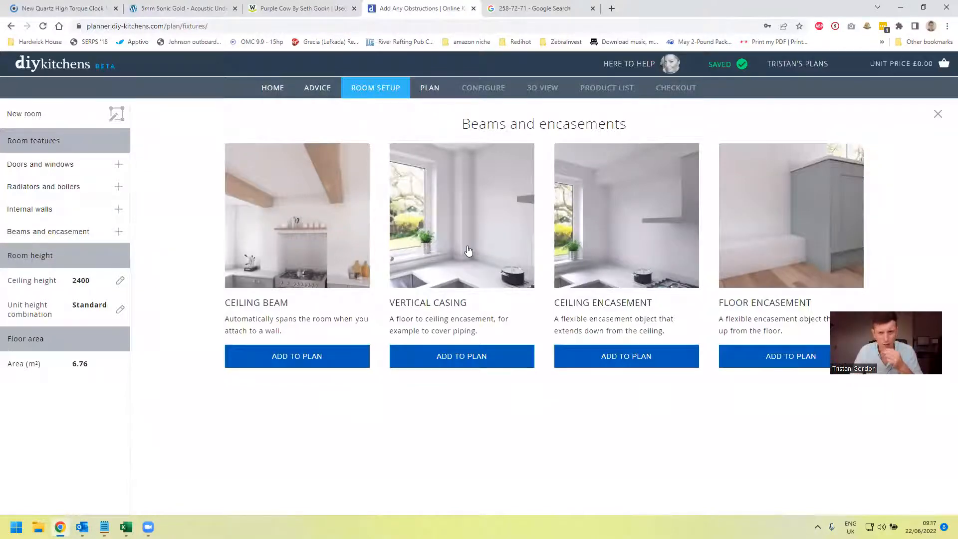
drag(553, 307, 682, 439)
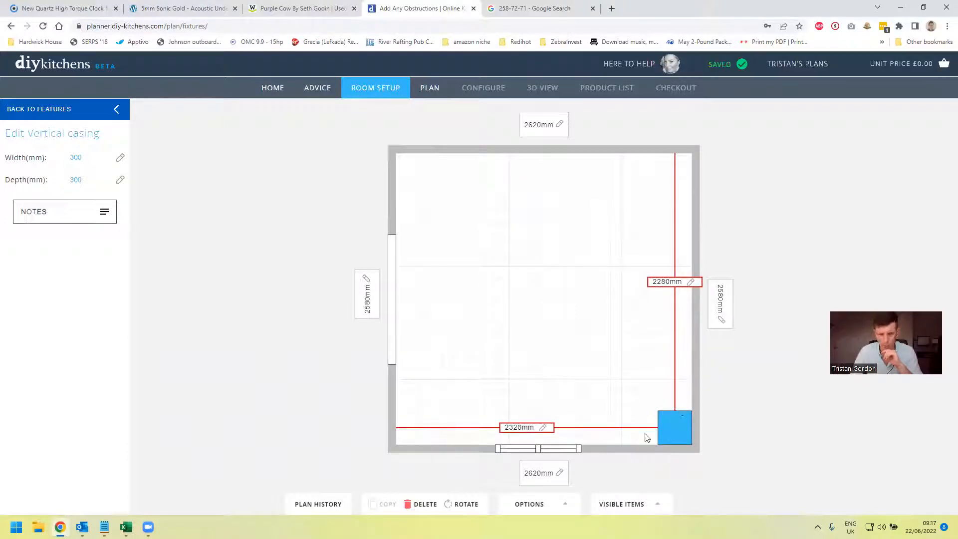
Set the vertical casing's depth to 330 mm and its width to 230 mm.
click(84, 184)
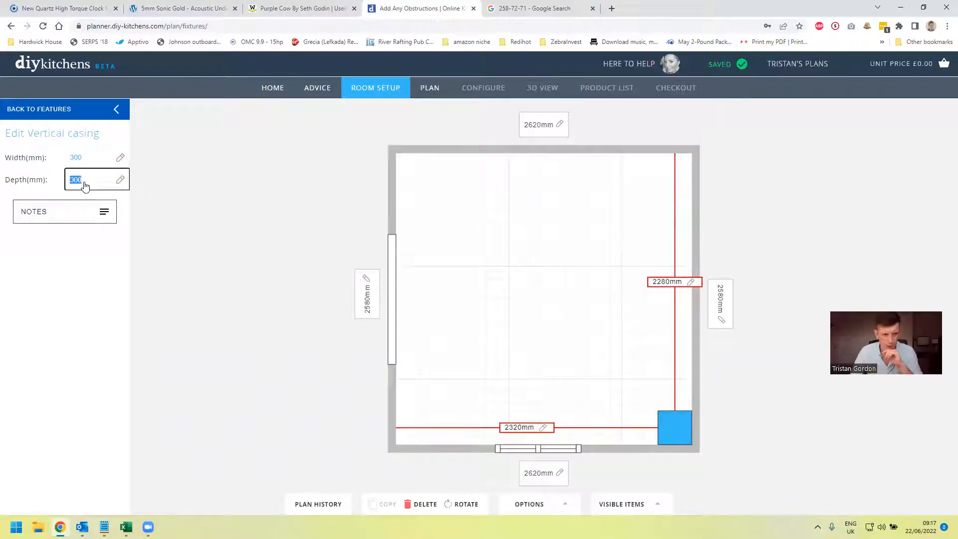
text(1)
text(30)
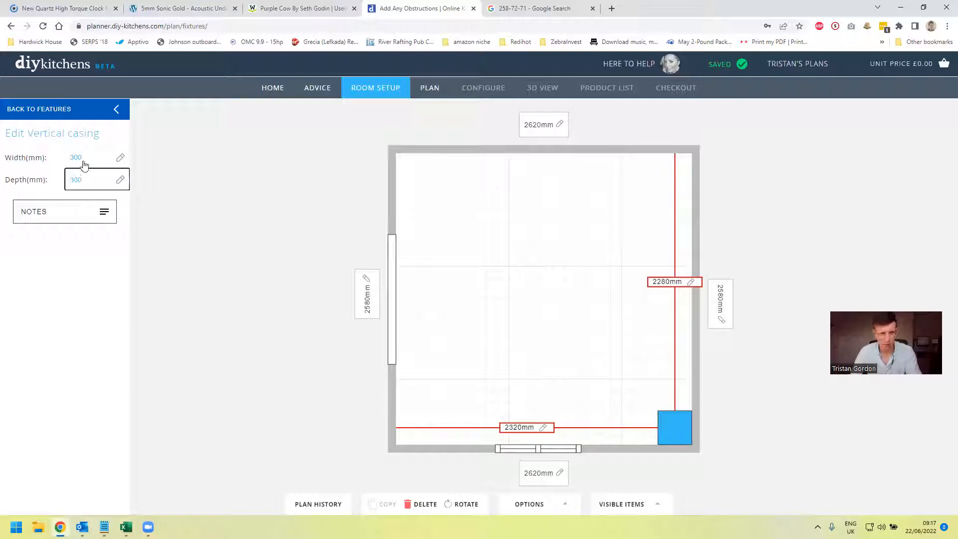
click(84, 160)
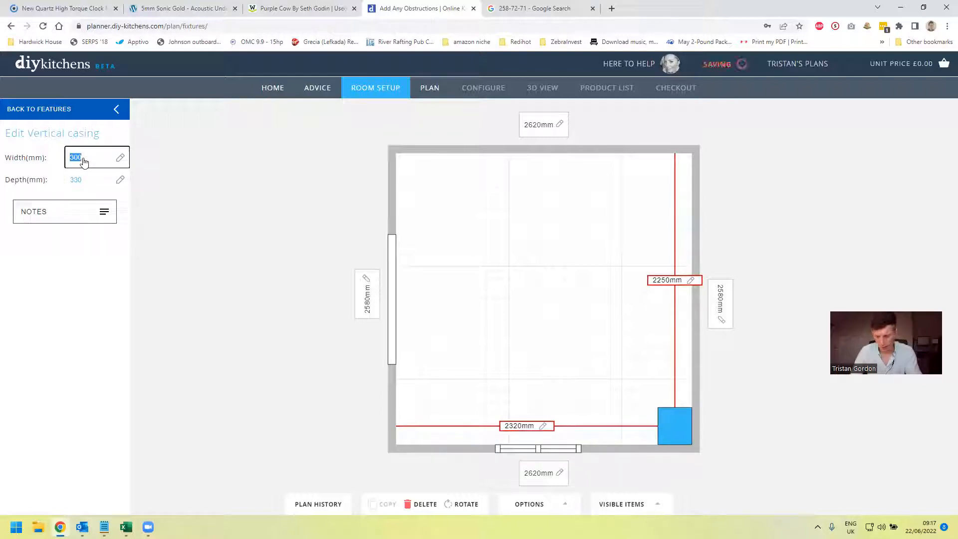
text(230)
click(287, 327)
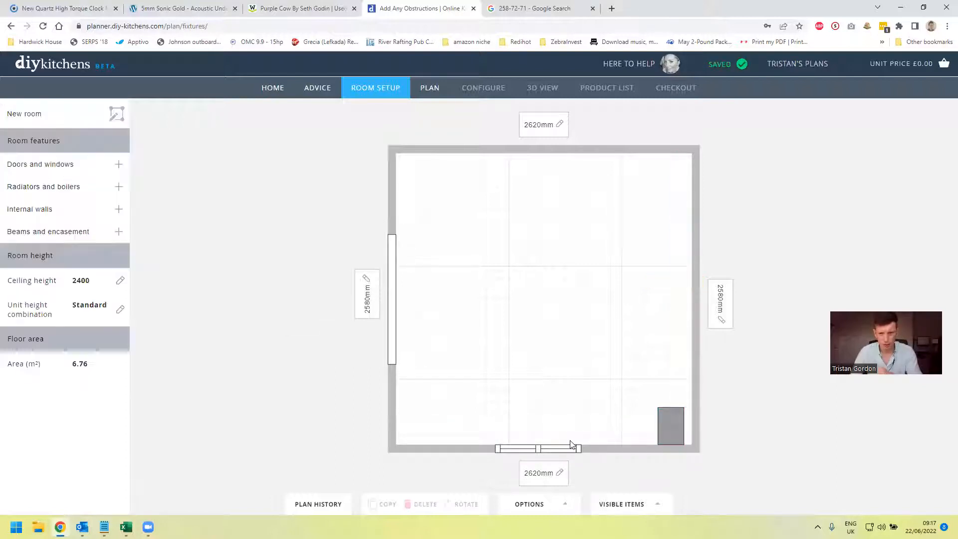
Move the resized vertical casing flush against the right-hand wall and finish editing it.
click(684, 432)
drag(684, 432, 690, 431)
click(116, 109)
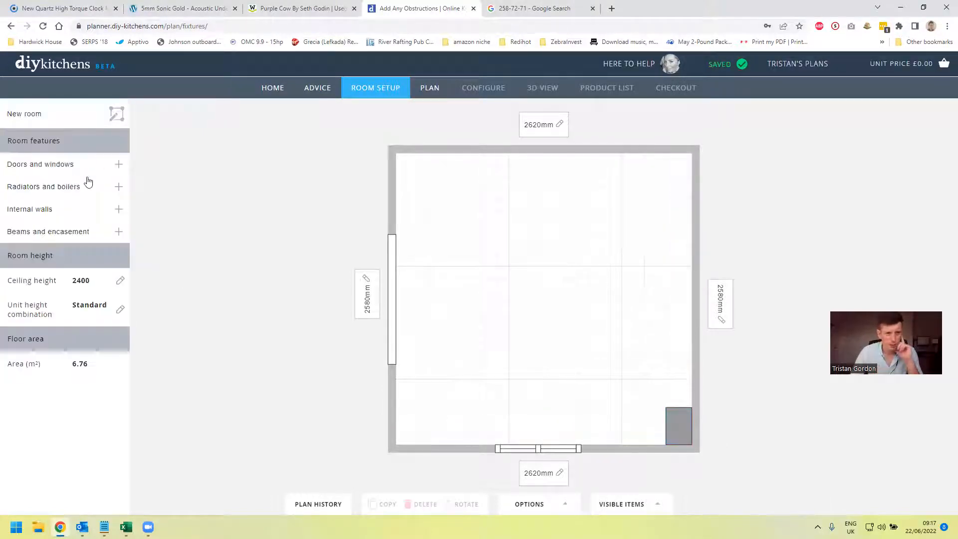
Add a boiler 460 mm wide, 350 mm deep and 770 mm high, mounted 1360 mm from the floor, and place it in the plan.
click(54, 191)
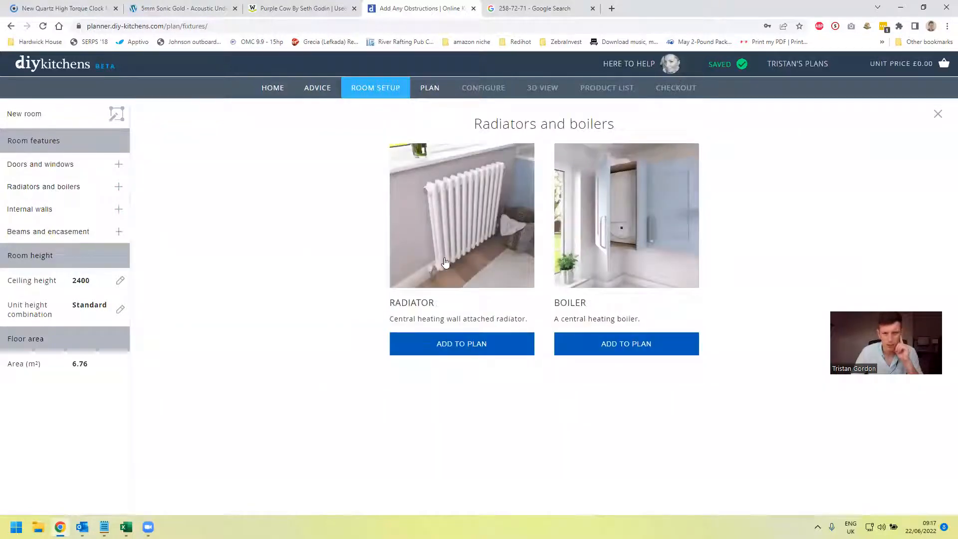
click(577, 257)
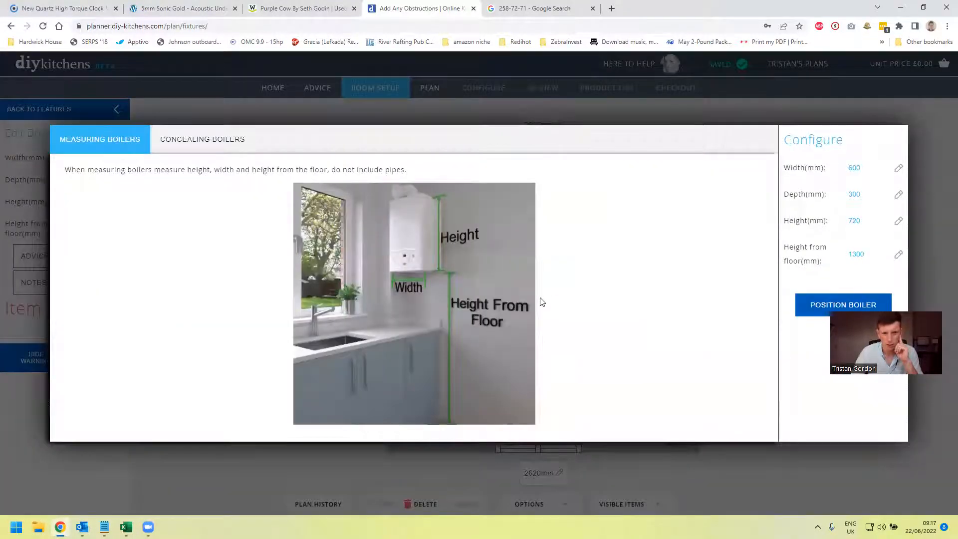
click(853, 172)
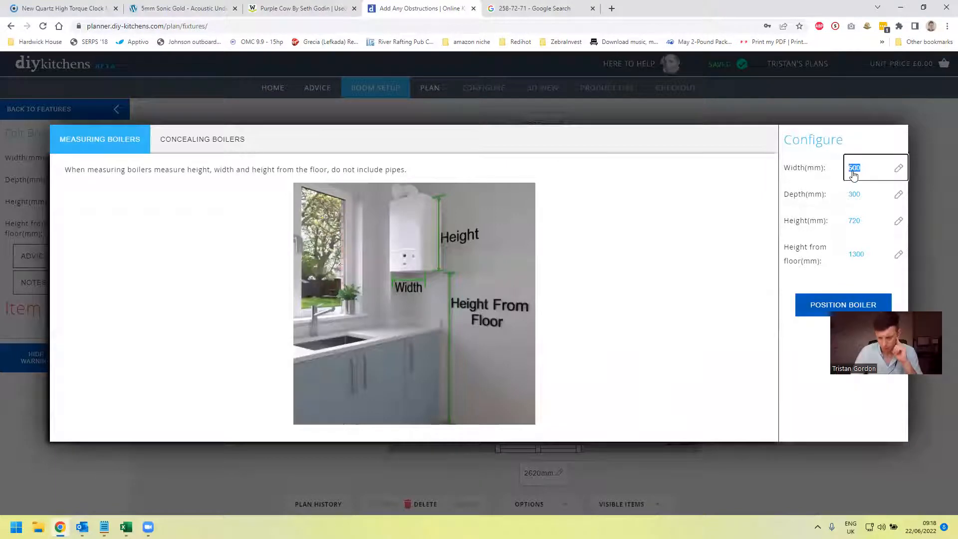
text(460)
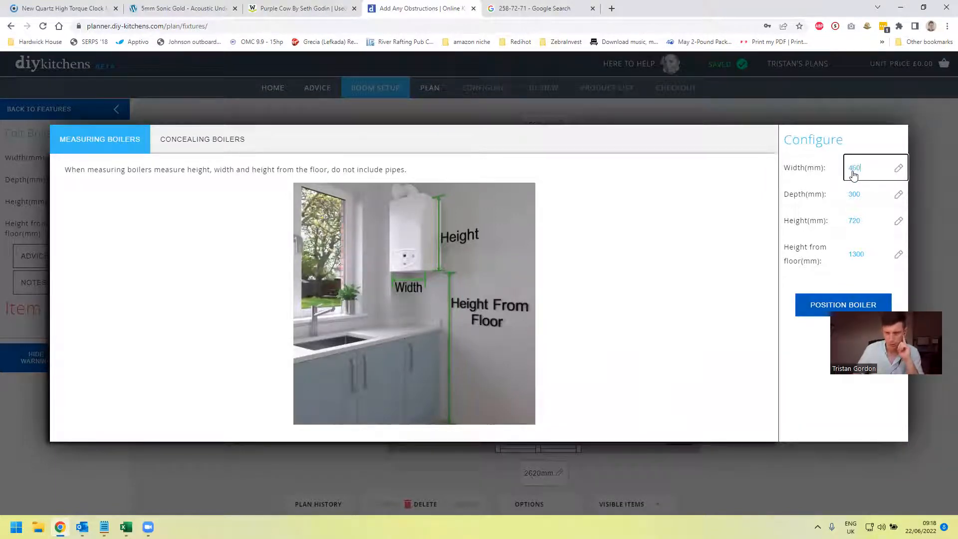
click(859, 195)
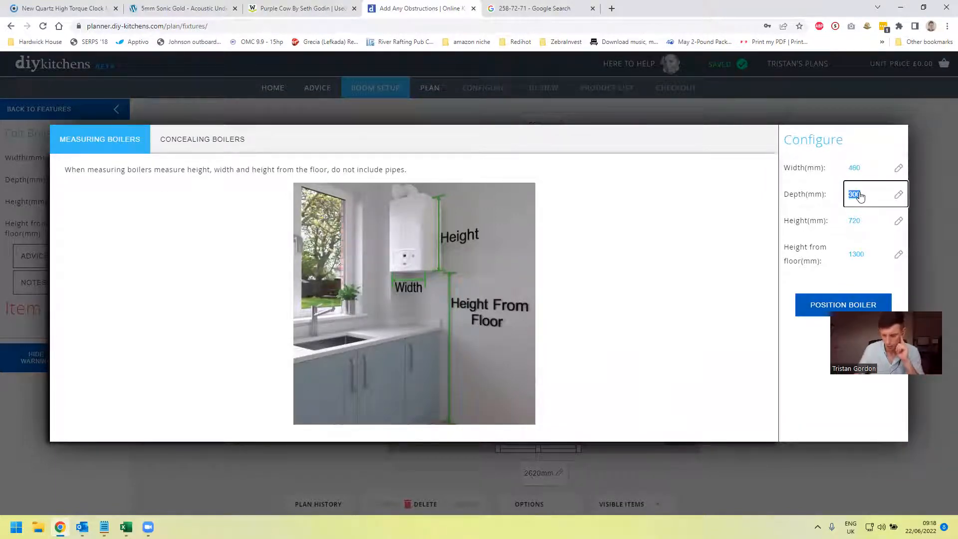
text(3)
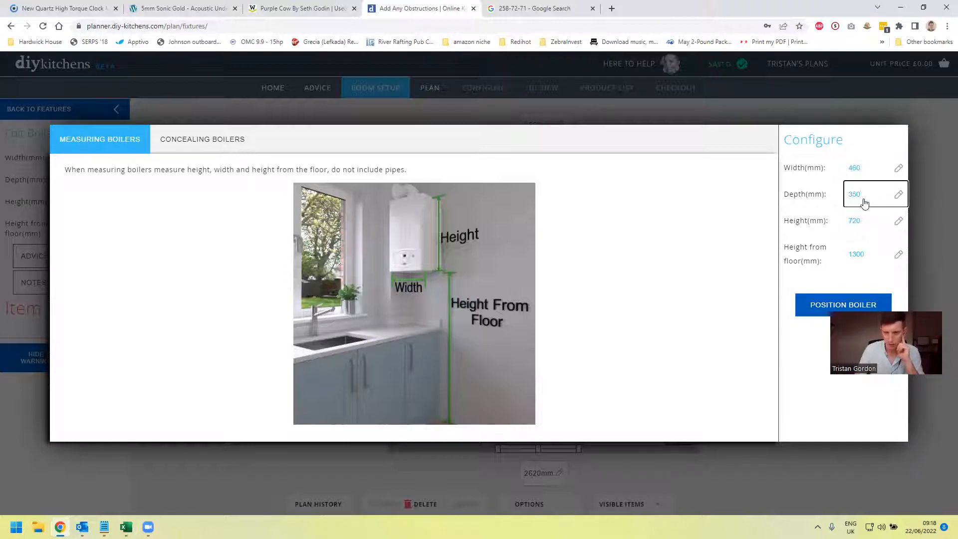
click(863, 224)
text(770)
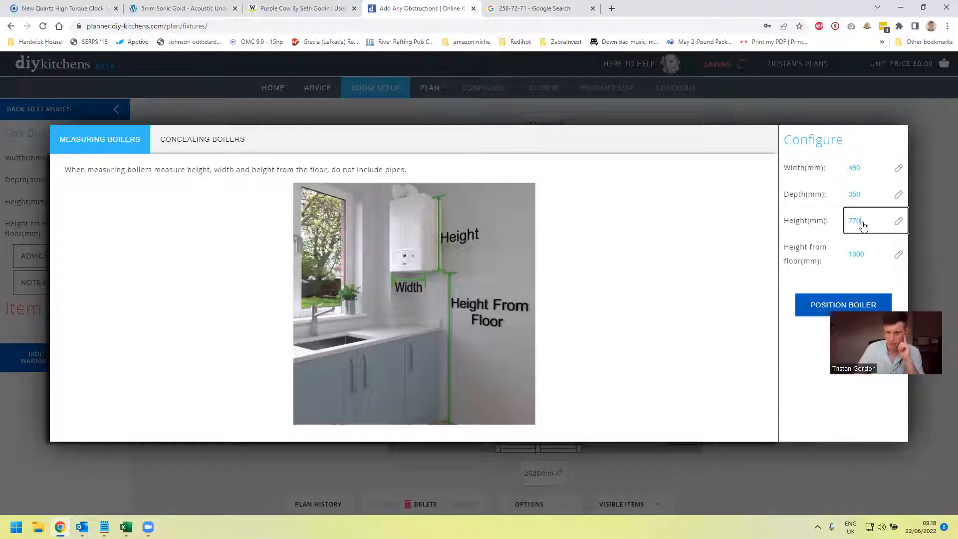
click(873, 261)
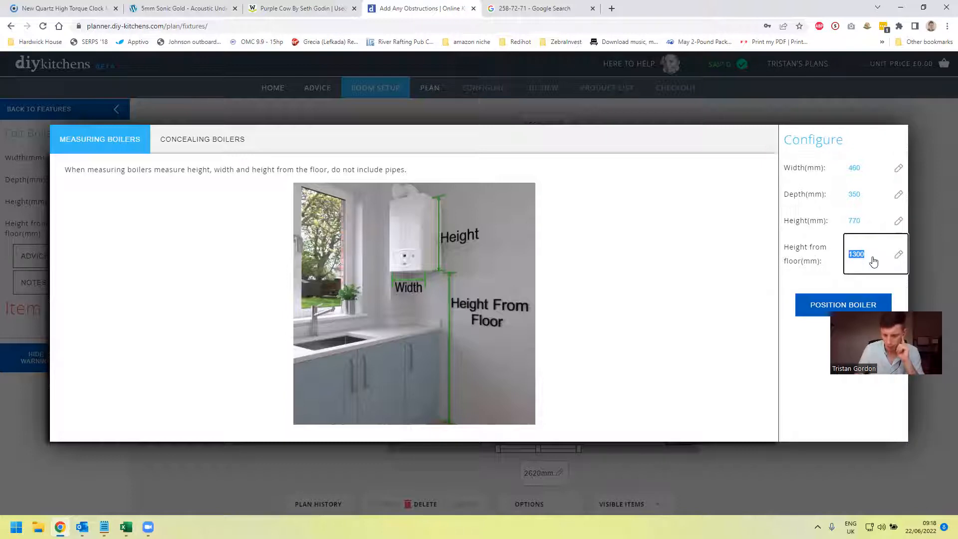
text(1)
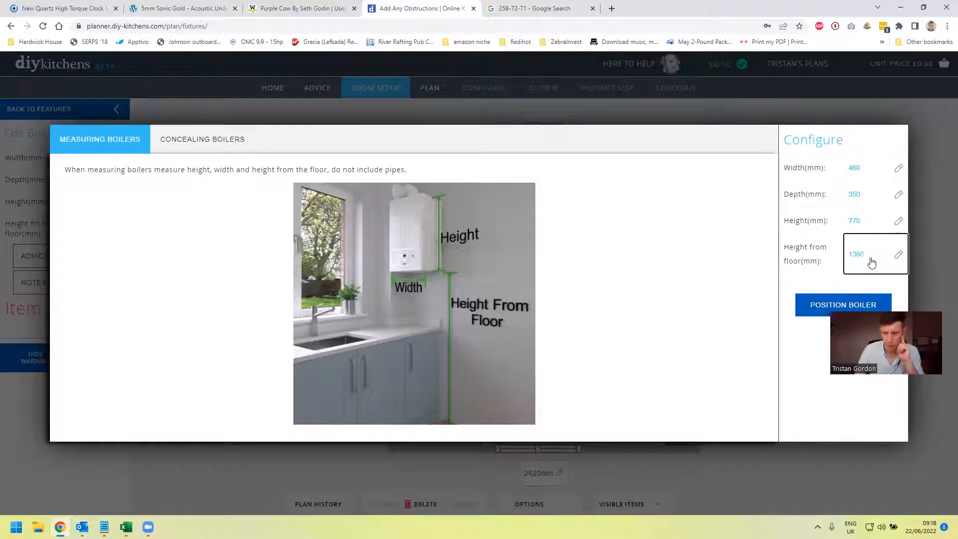
click(820, 305)
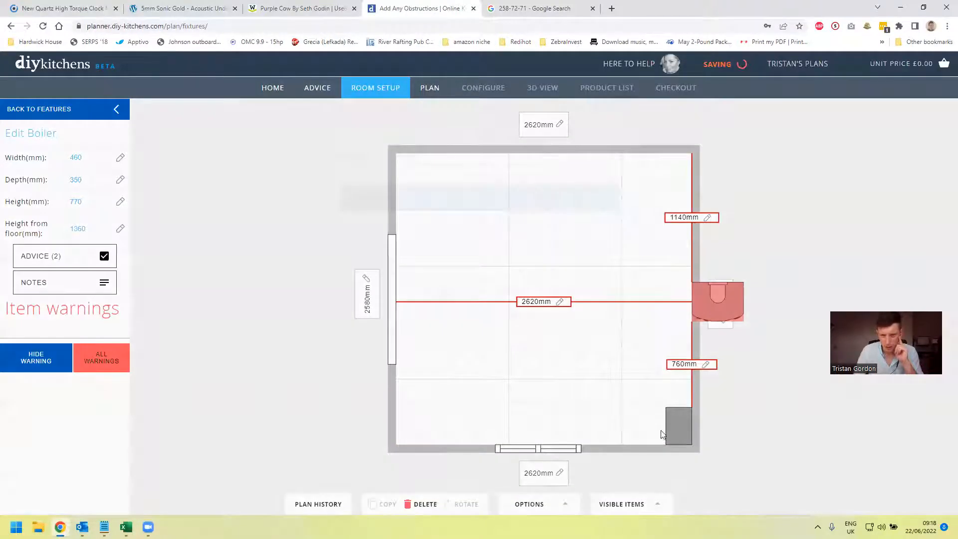
click(366, 294)
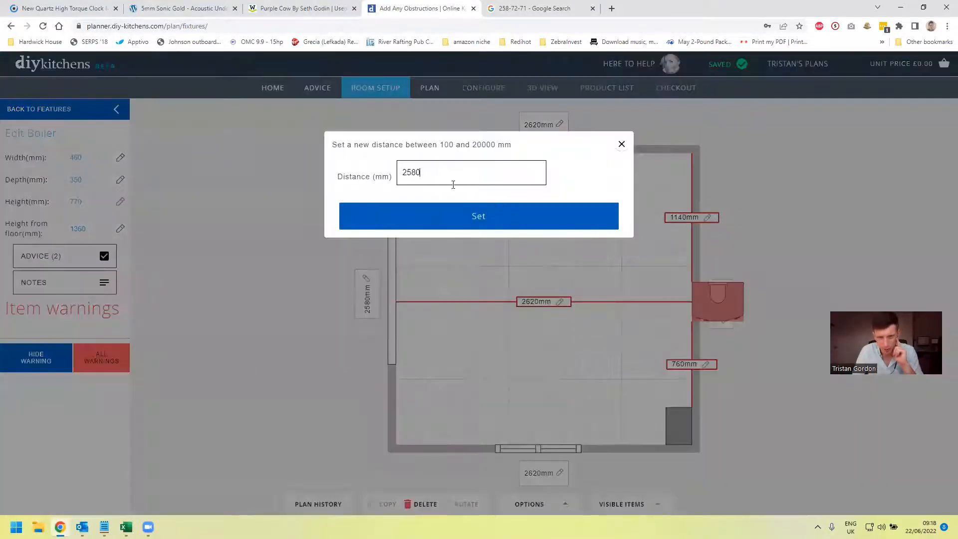
double_click(440, 175)
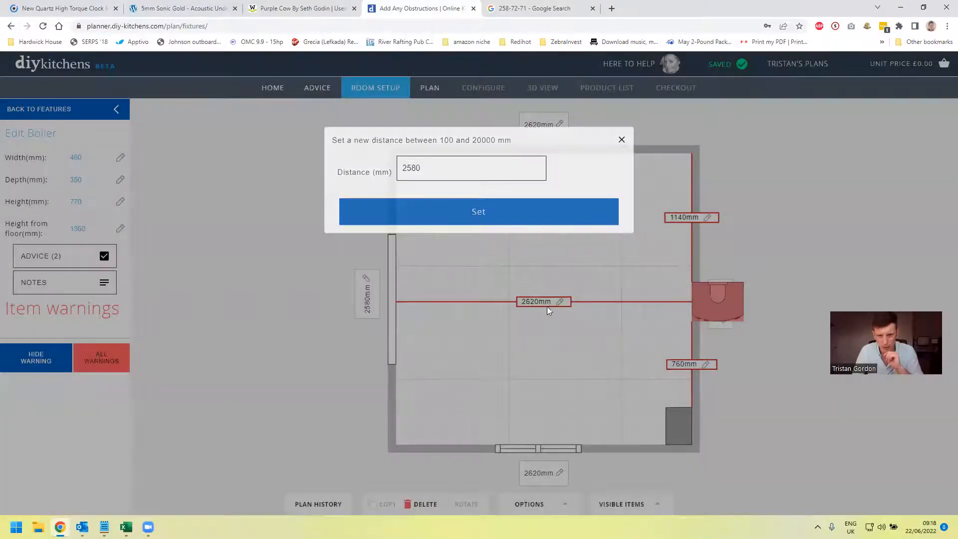
Set the boiler's distance from the left-hand wall to 1000 mm, and place it against the lower wall directly beside the vertical casing.
click(560, 302)
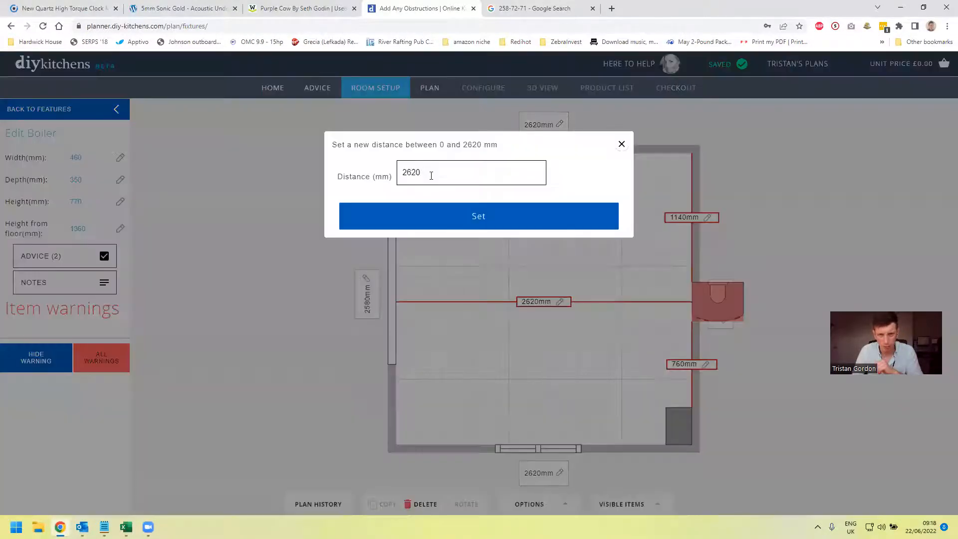
double_click(431, 176)
text(1000)
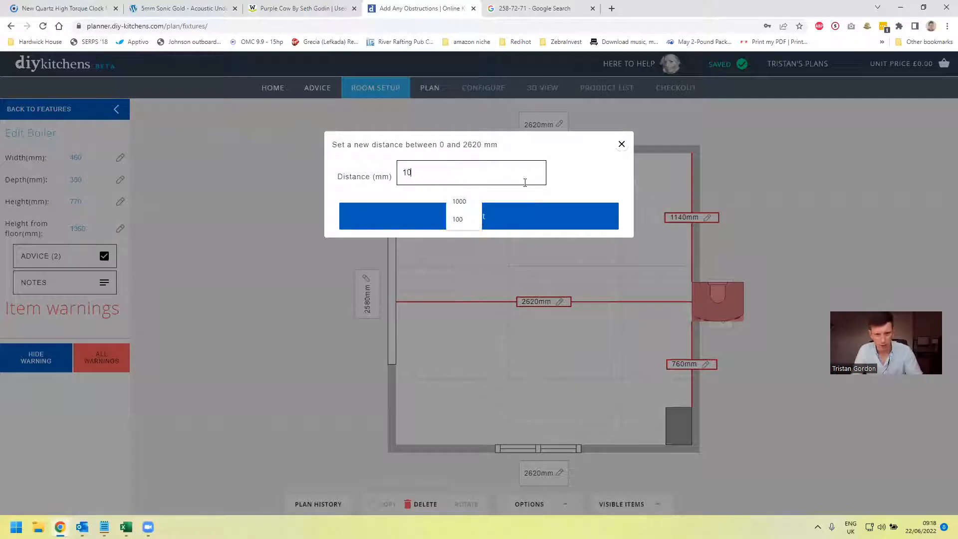
click(530, 218)
drag(516, 282, 624, 425)
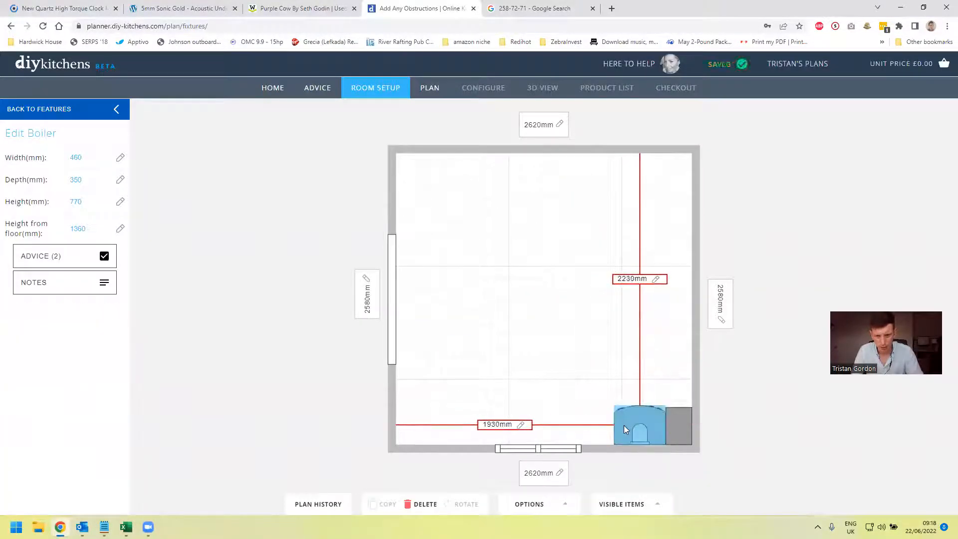
click(663, 333)
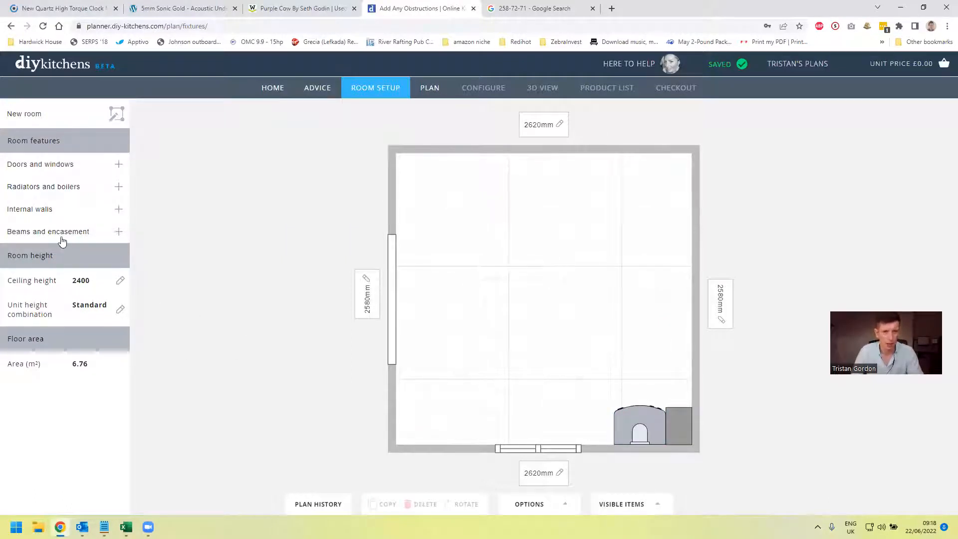
Look over the beams and encasements on offer and proceed from the room setup to the Plan stage.
click(36, 233)
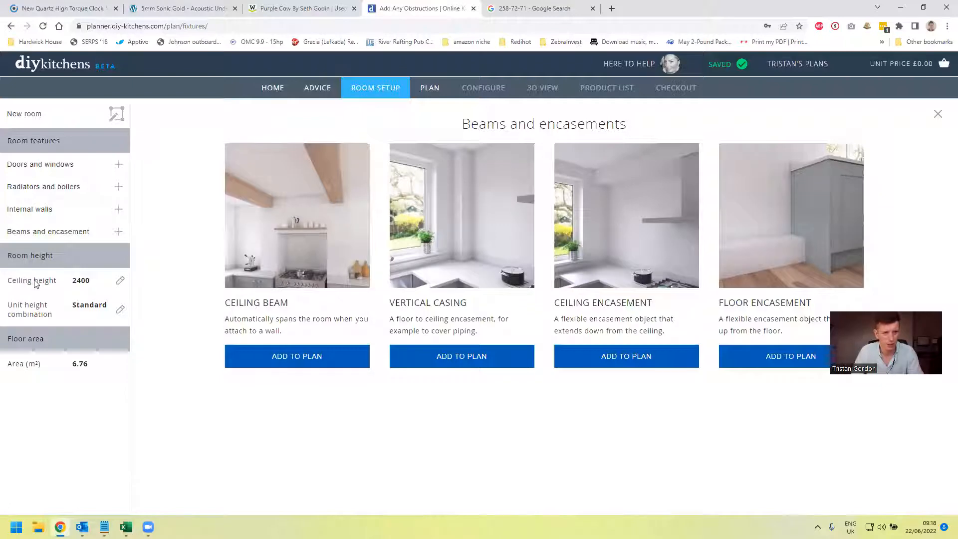
click(437, 95)
mouse_move(82, 527)
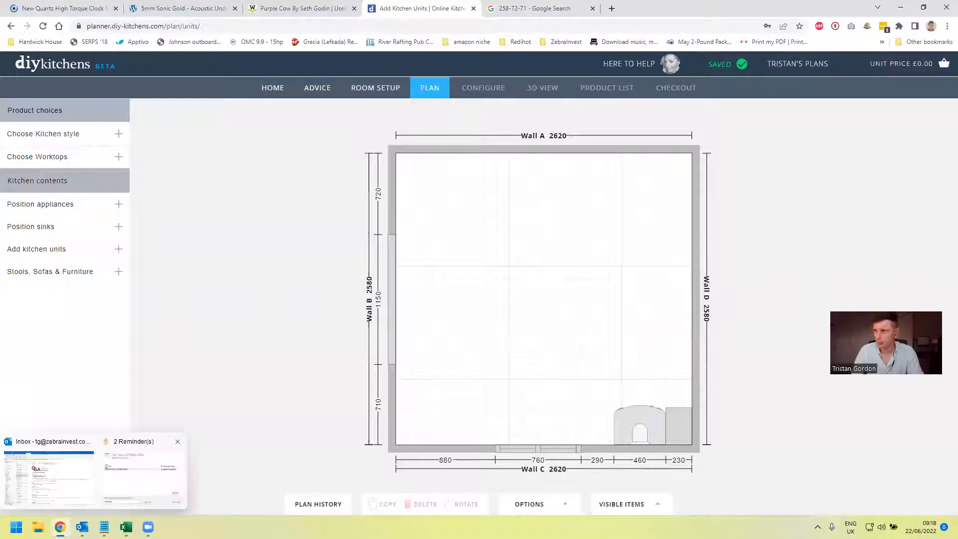
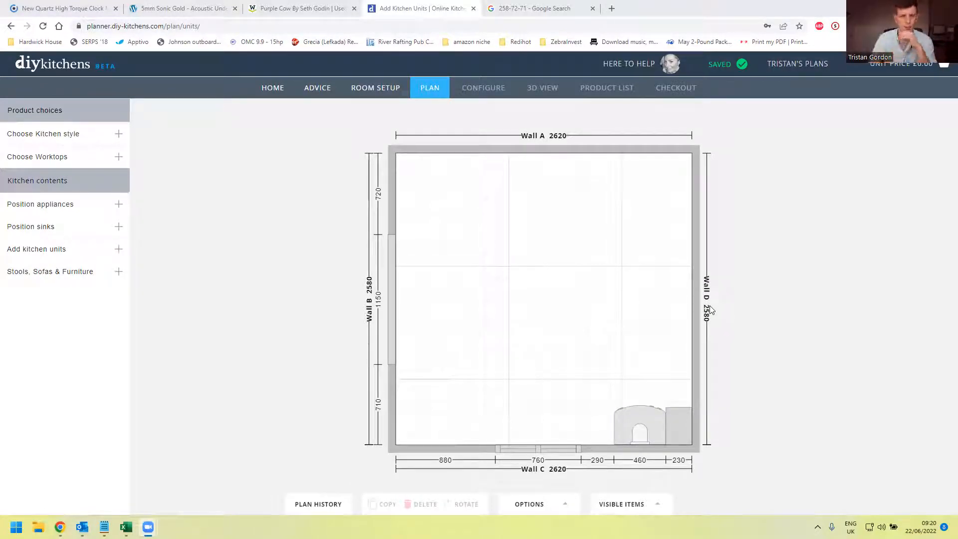
Choose the Carrera slab-door kitchen style in Cashmere and the Wellington Oak standard laminate worktop.
click(90, 135)
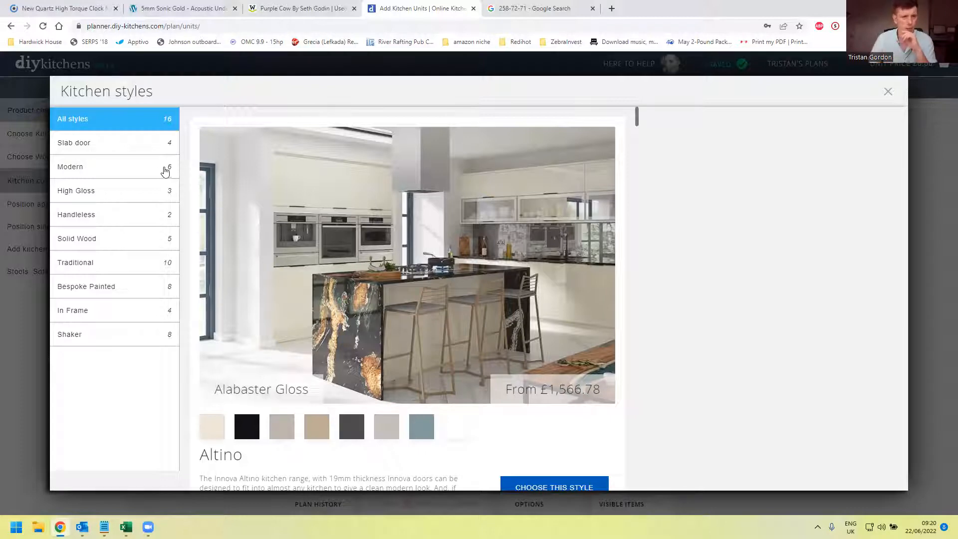
click(130, 144)
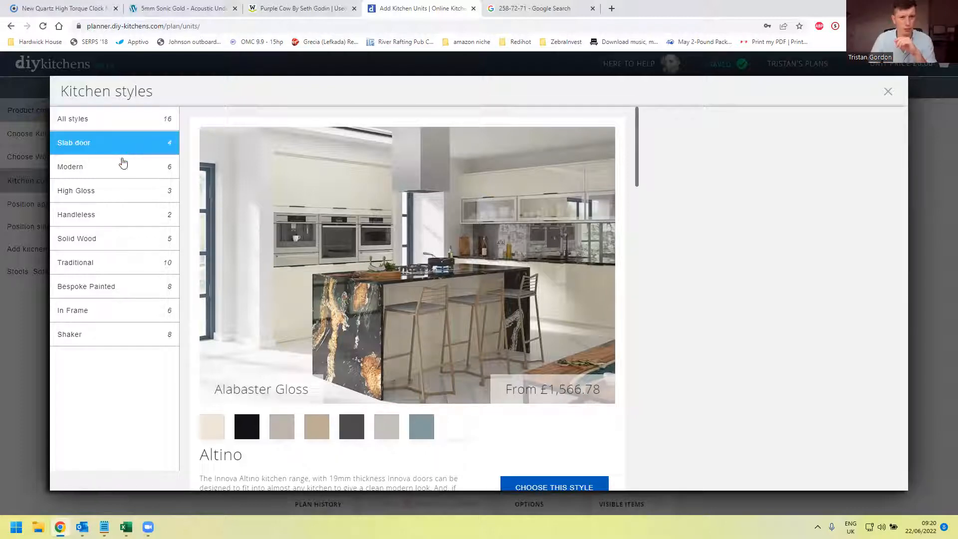
scroll(308, 315, down, 10)
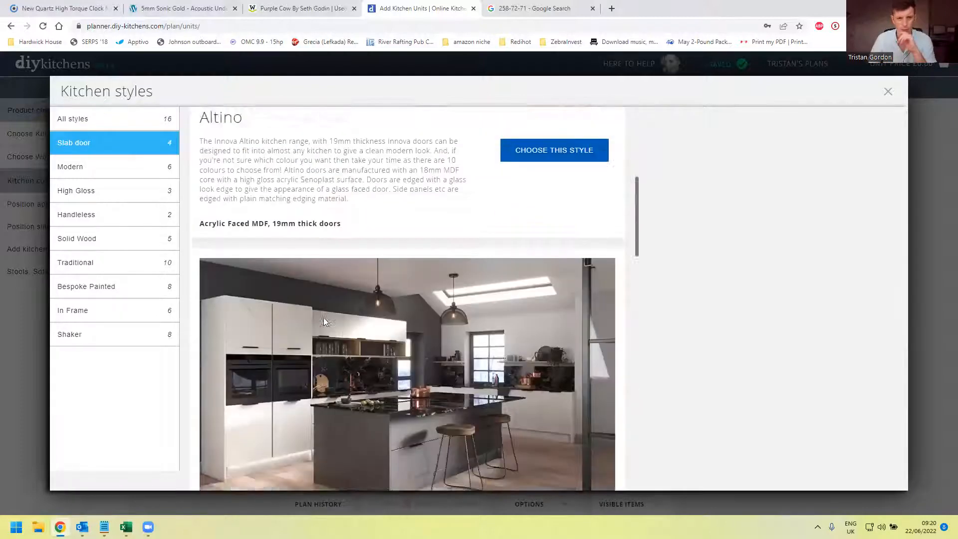
scroll(321, 332, down, 6)
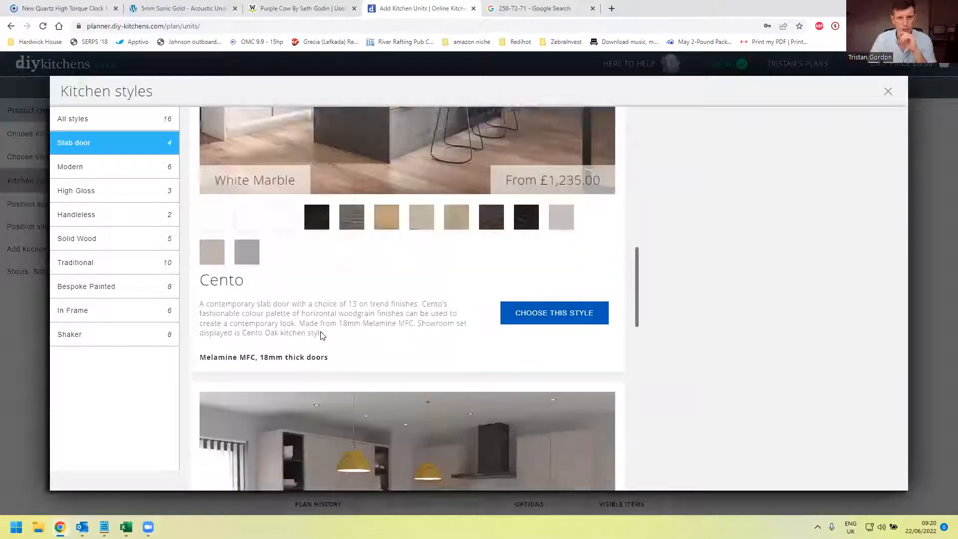
scroll(434, 296, up, 3)
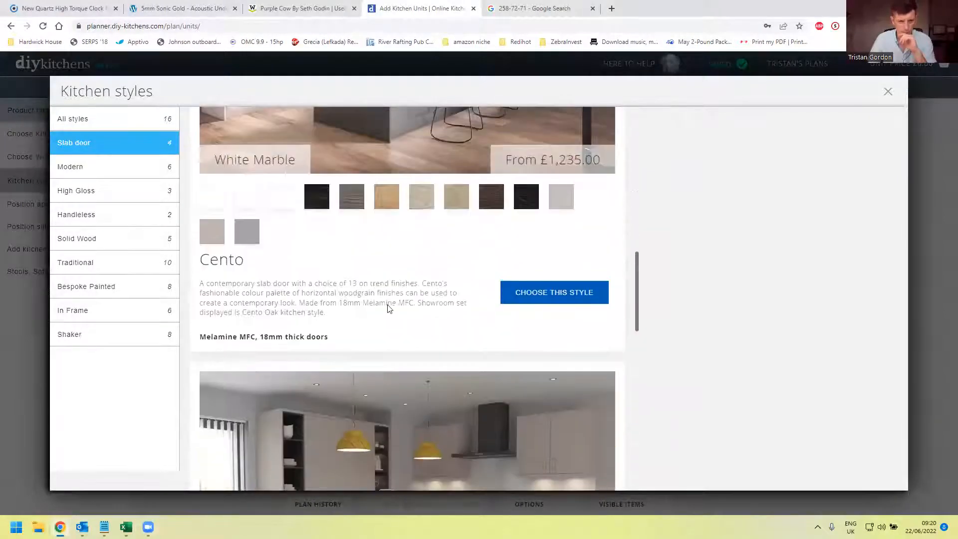
scroll(387, 306, down, 6)
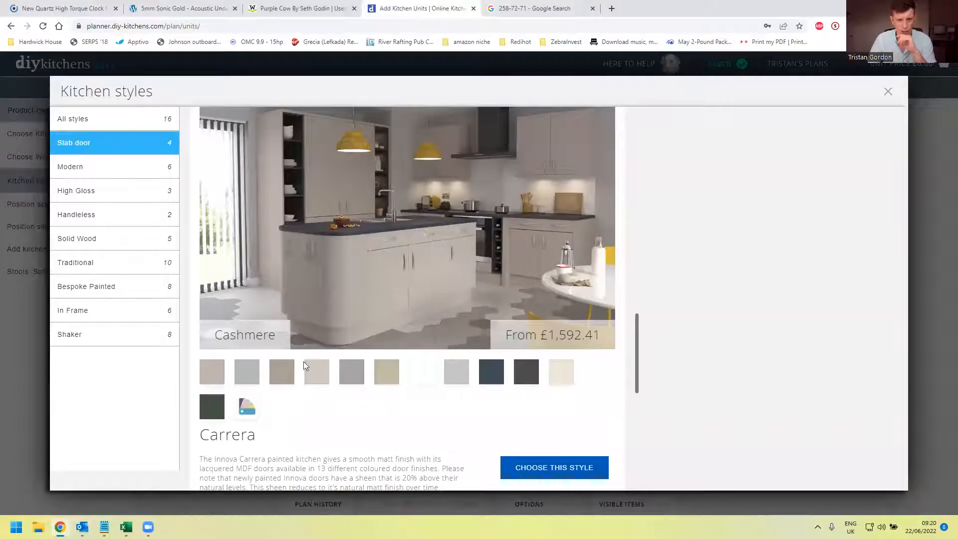
scroll(369, 408, down, 2)
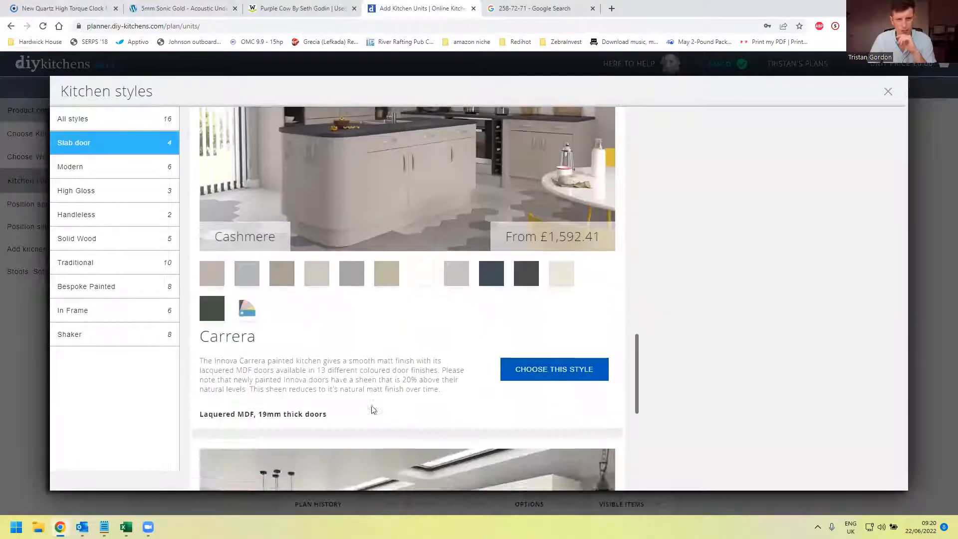
click(538, 370)
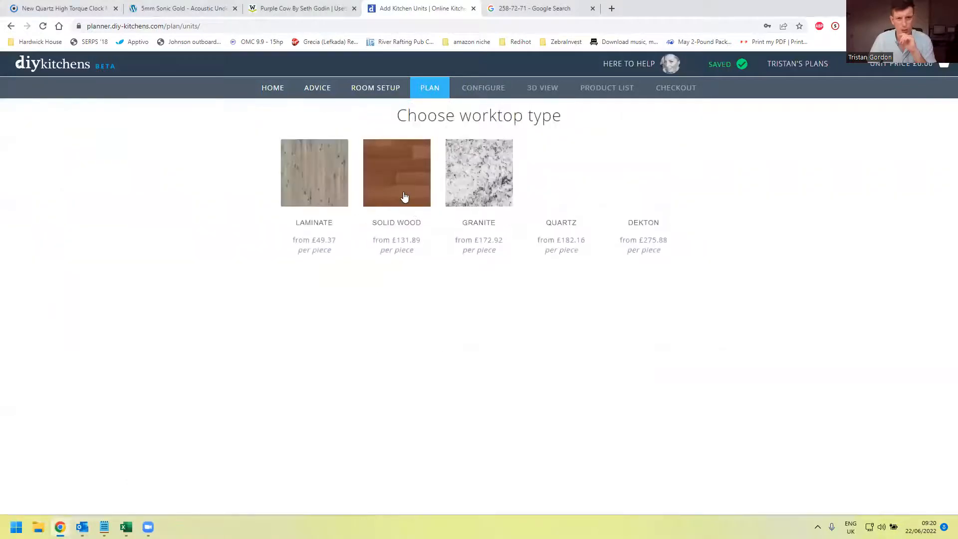
click(328, 185)
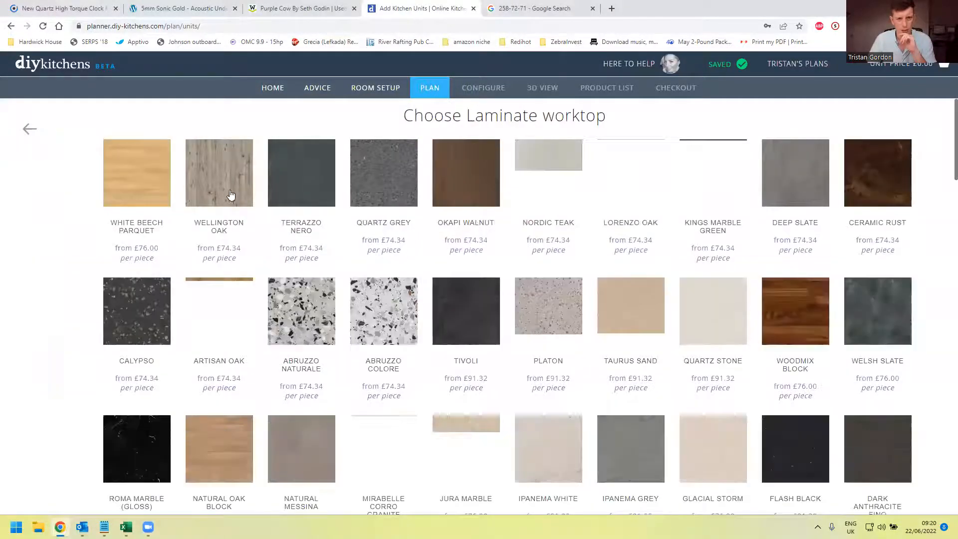
click(263, 240)
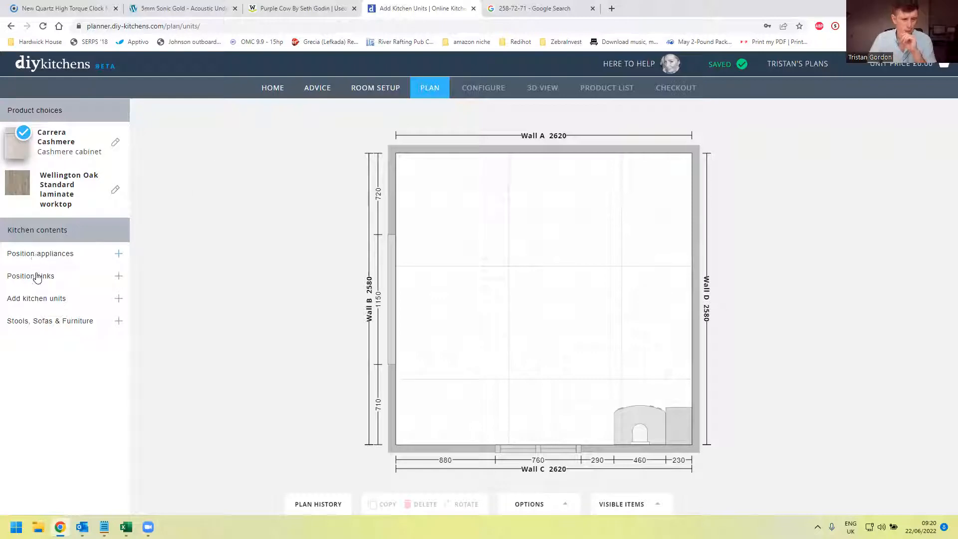
Examine the available standard corner base units, including their widths, depths and prices.
click(34, 299)
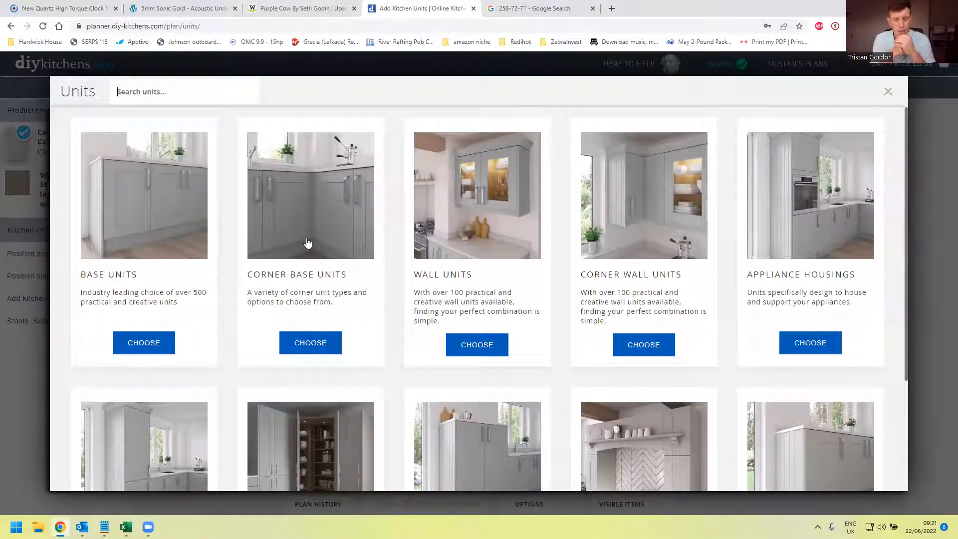
click(308, 243)
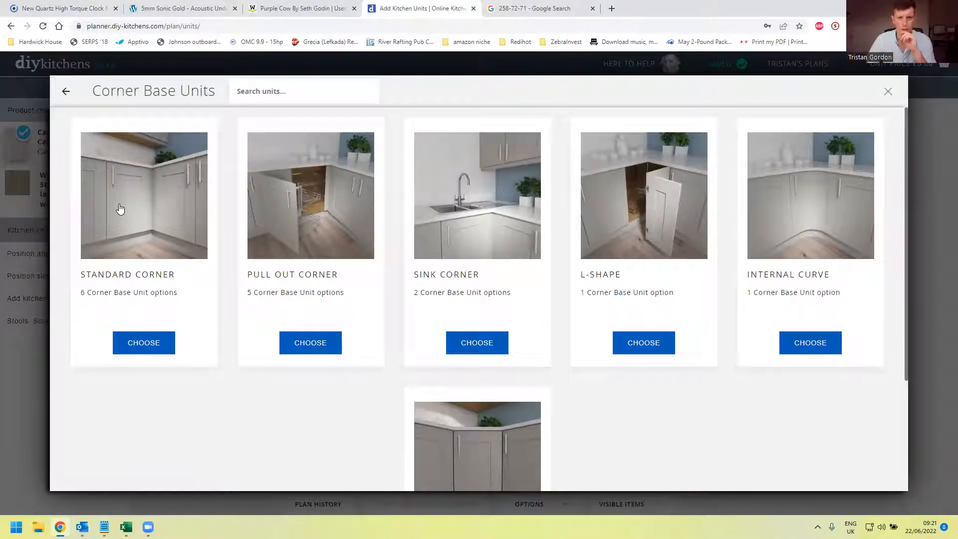
scroll(285, 264, down, 3)
scroll(280, 260, up, 3)
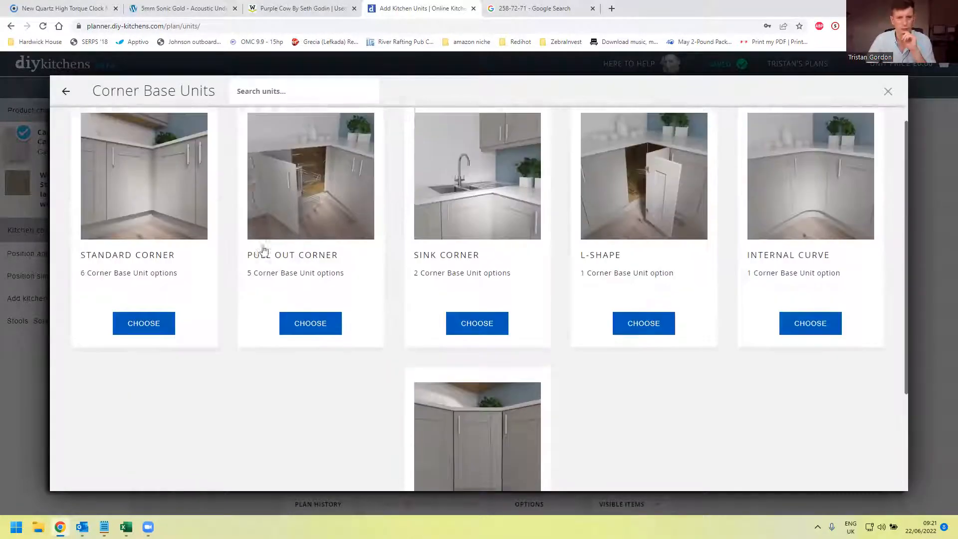
click(164, 200)
scroll(324, 218, down, 6)
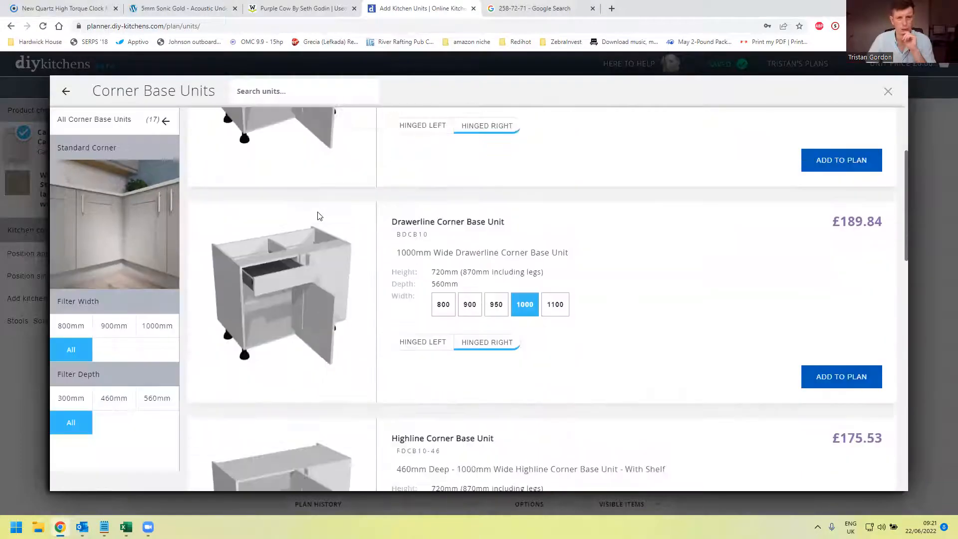
scroll(323, 213, down, 5)
scroll(325, 213, up, 8)
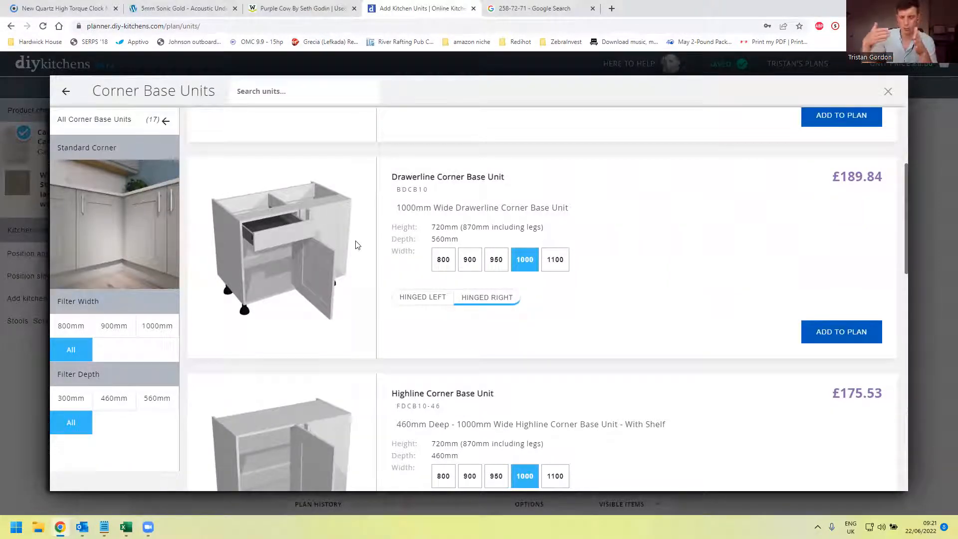
scroll(358, 245, down, 6)
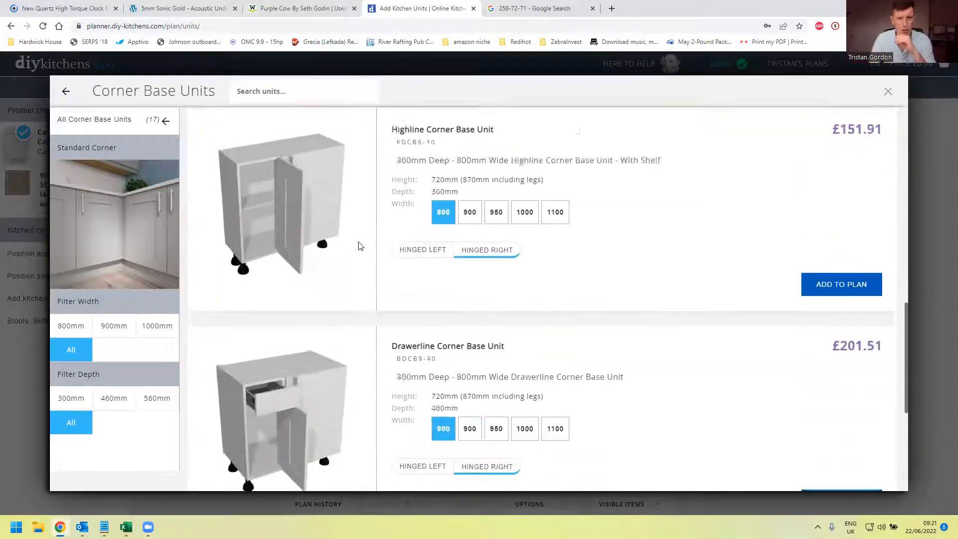
scroll(361, 247, up, 5)
scroll(363, 251, down, 4)
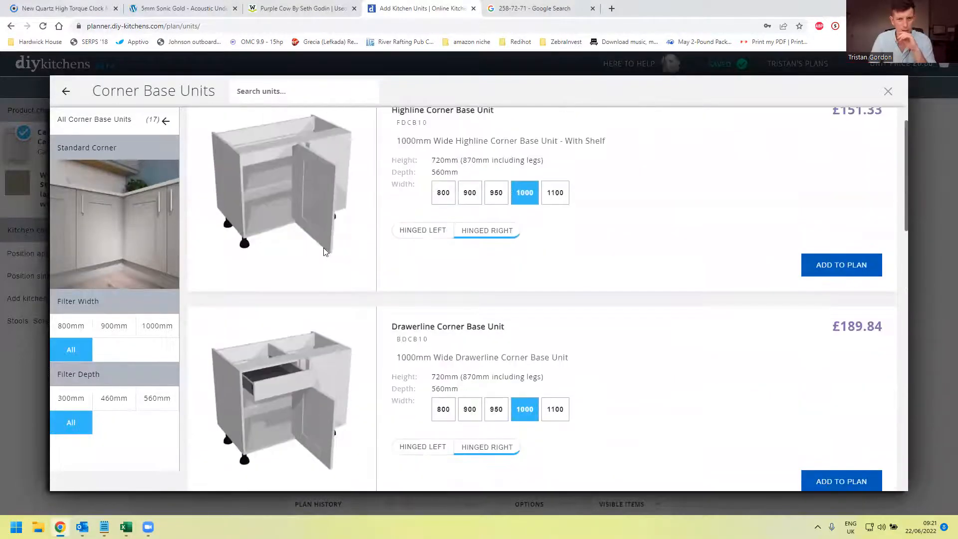
scroll(323, 247, up, 1)
click(66, 91)
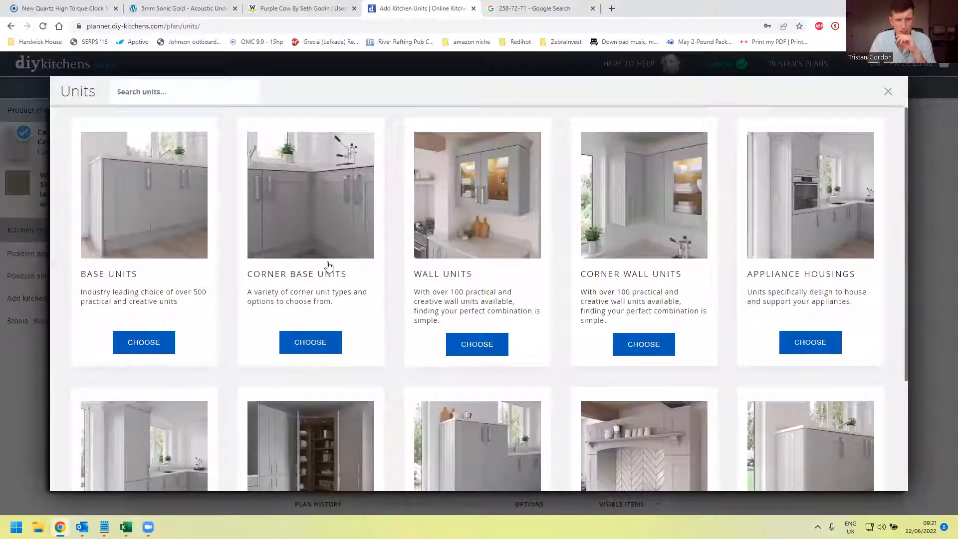
Examine the L-shape corner base unit, comparing its 3 Quarter Carousel and Shelf only variants.
scroll(321, 280, down, 1)
click(312, 290)
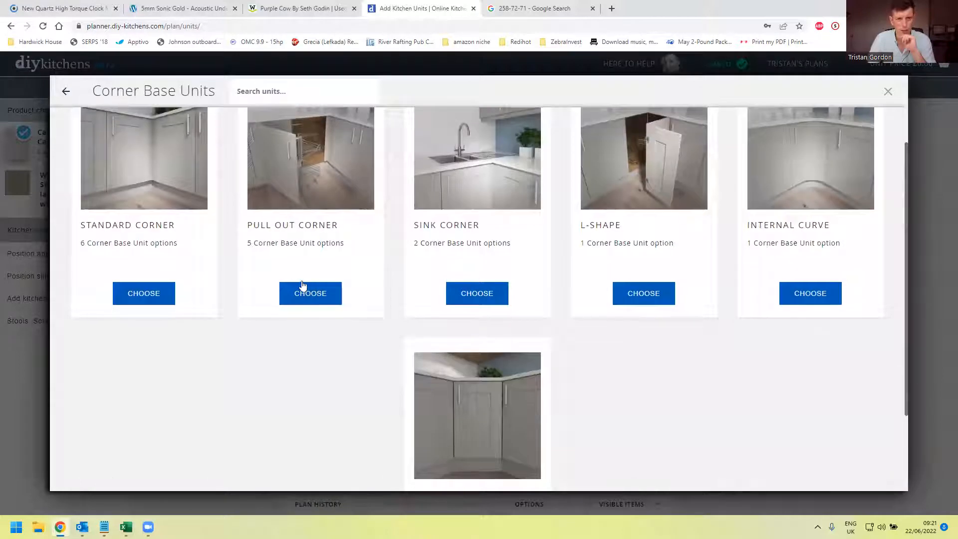
scroll(303, 286, up, 1)
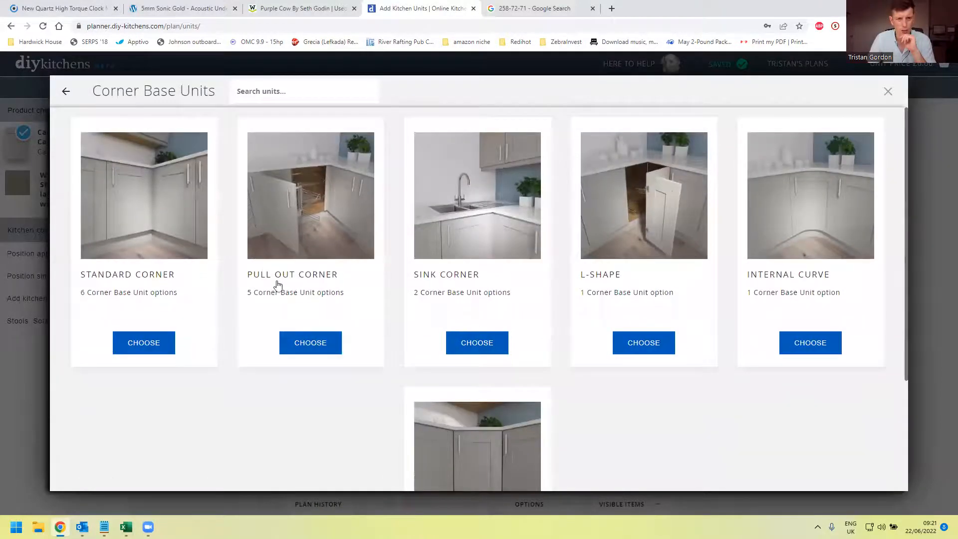
click(628, 222)
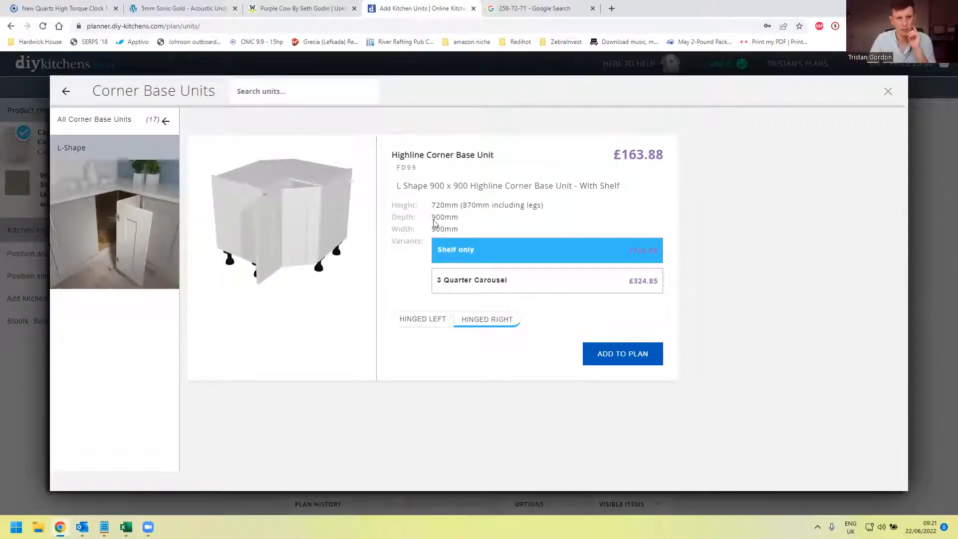
click(498, 281)
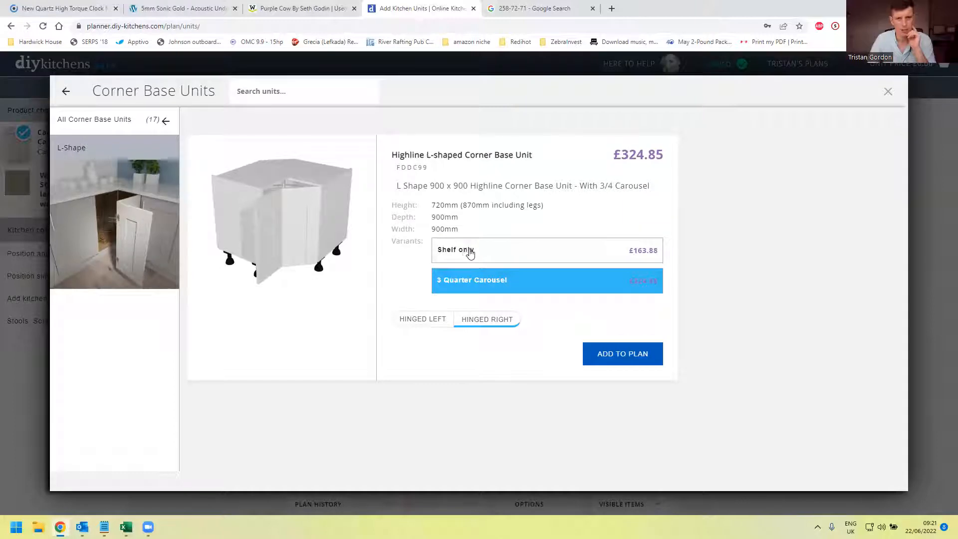
click(470, 254)
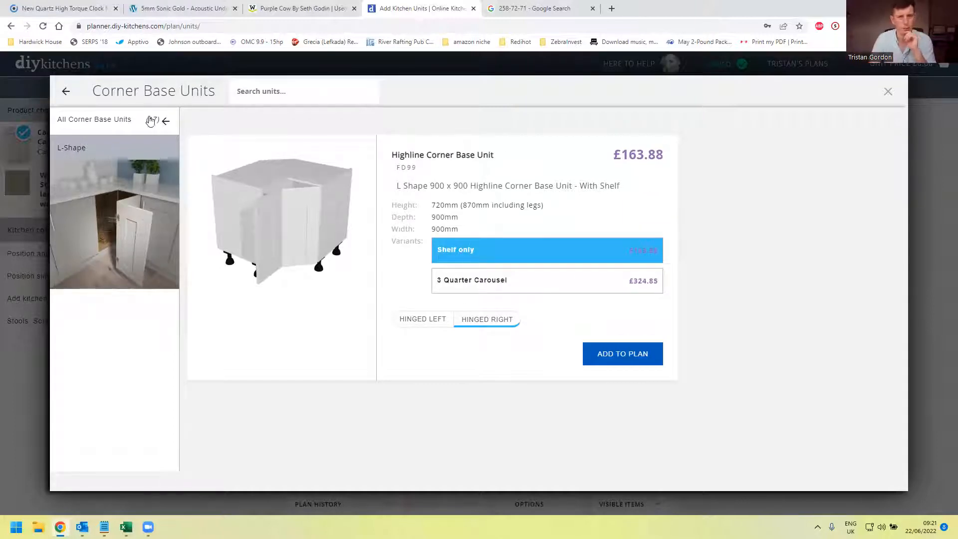
click(66, 92)
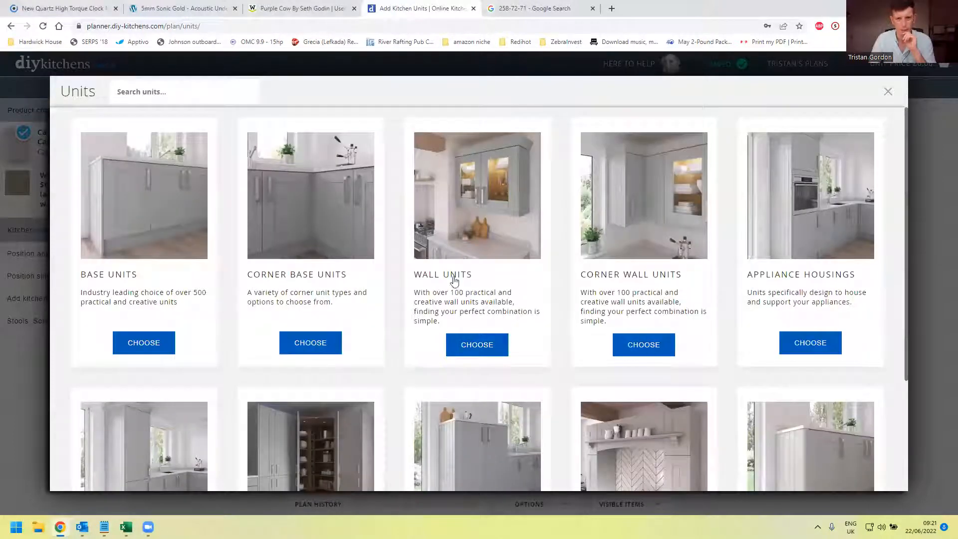
Add the 1000 mm wide, right-hinged Highline Corner Base Unit with shelf and place it against Wall A in the corner with Wall D.
click(347, 238)
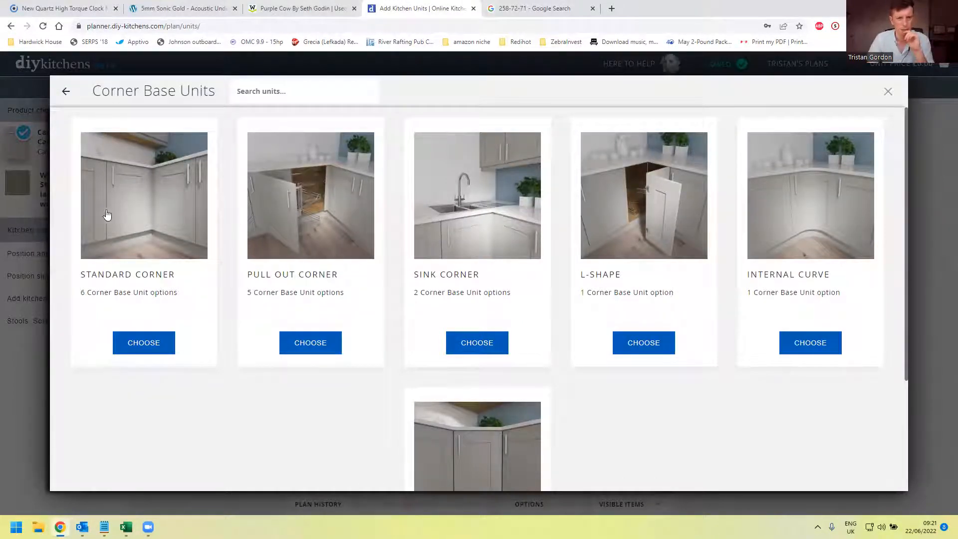
click(176, 210)
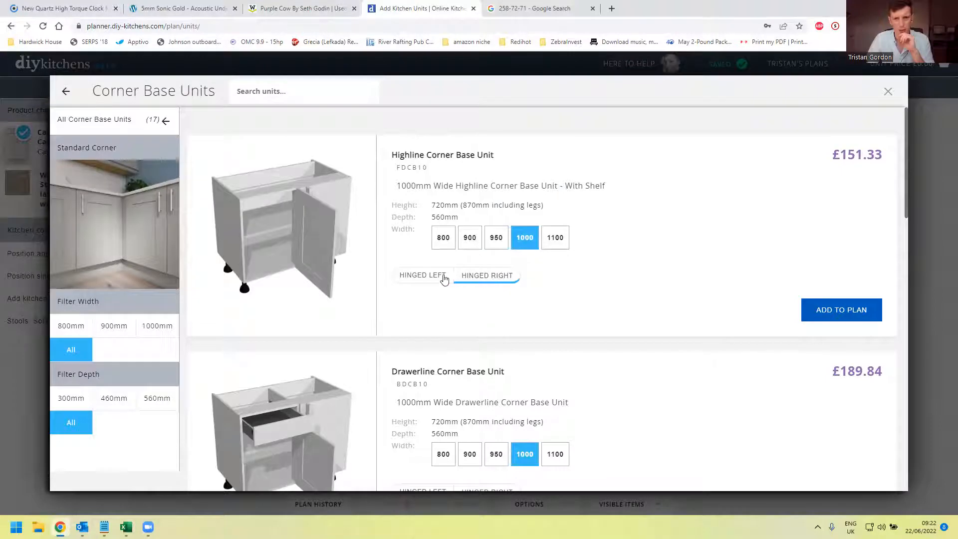
click(814, 322)
drag(521, 301, 601, 178)
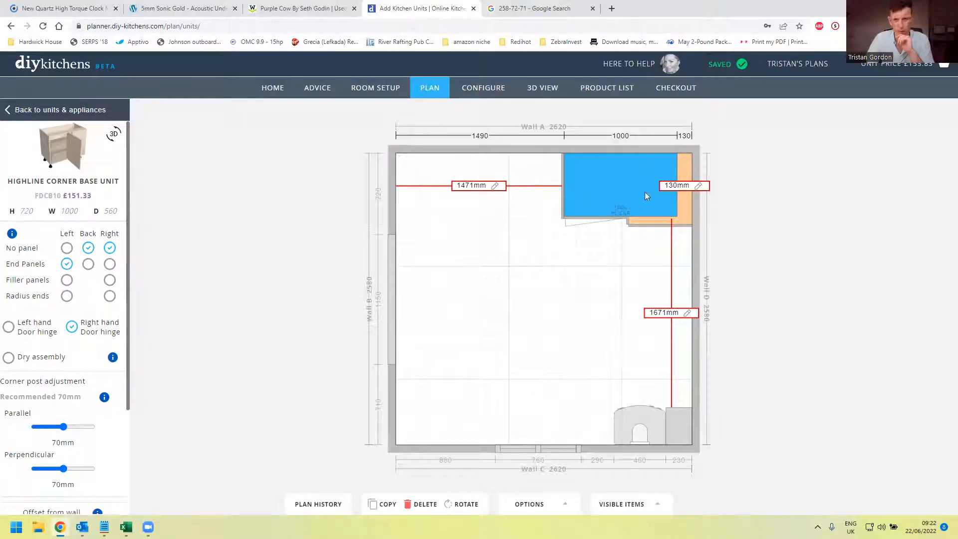
Copy the 1000 mm Highline Corner Base Unit and try the copy beside the boiler near Wall C.
click(385, 505)
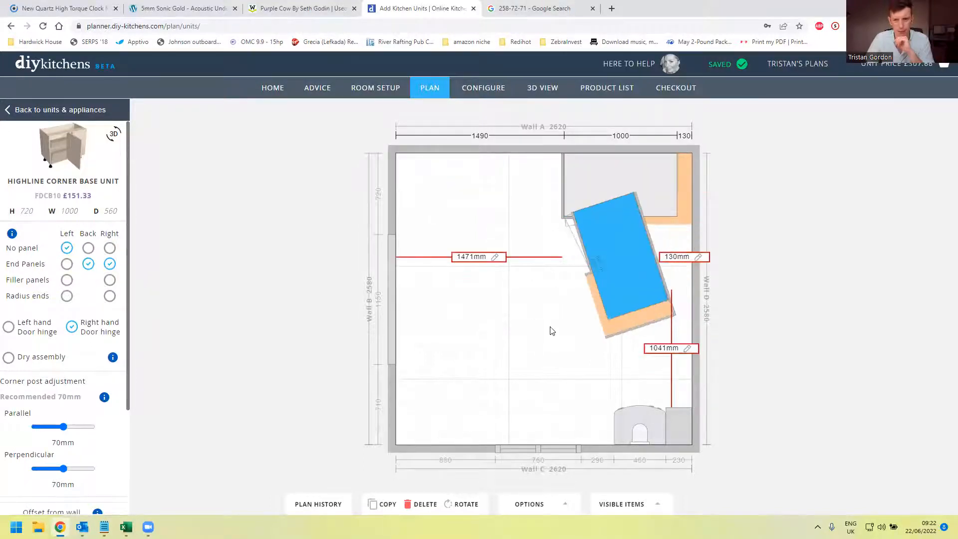
drag(611, 264, 634, 411)
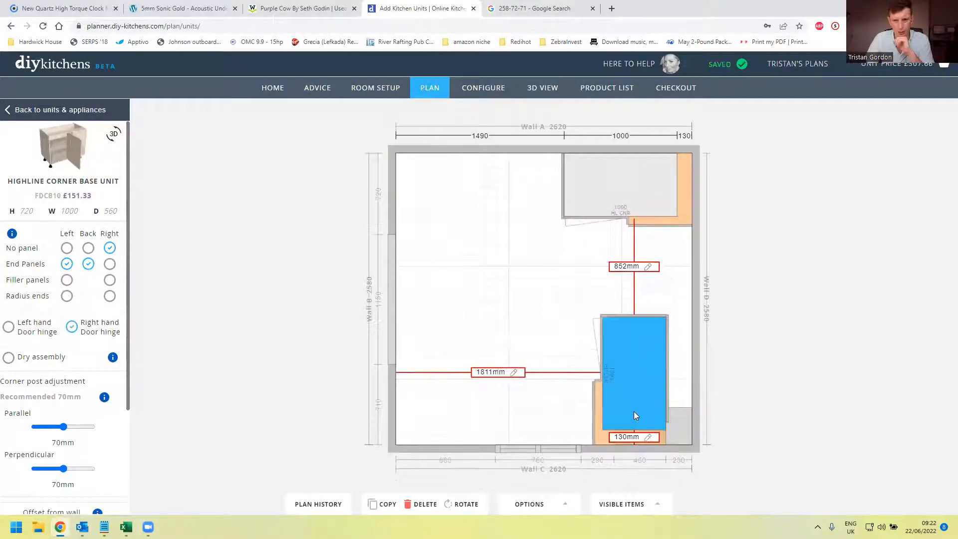
click(637, 408)
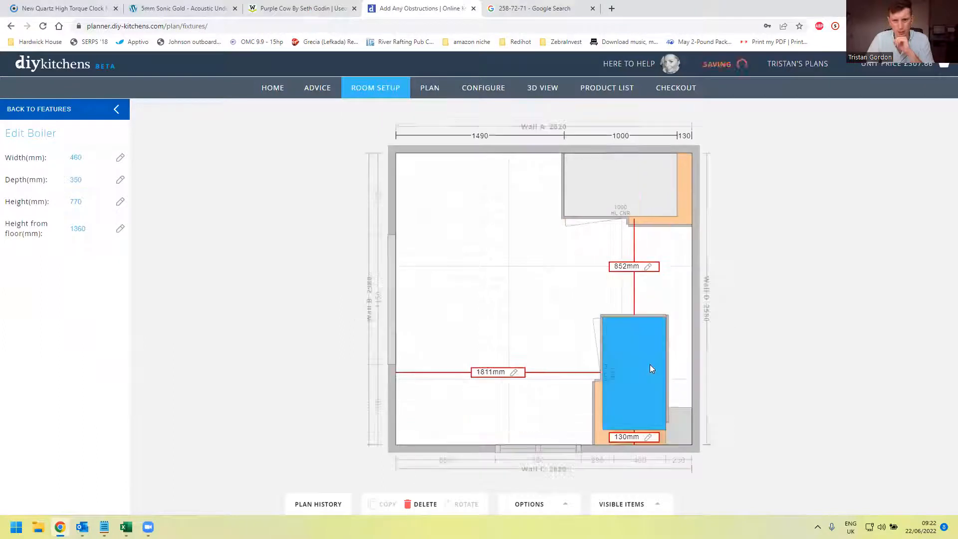
mouse_move(651, 368)
mouse_down()
mouse_move(685, 369)
mouse_move(646, 377)
mouse_move(685, 369)
mouse_move(639, 380)
mouse_up()
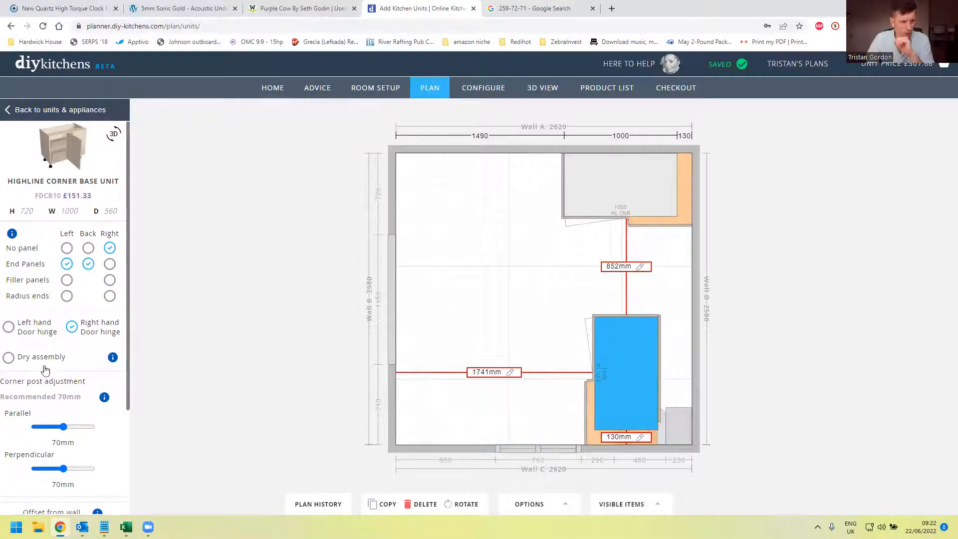
Examine the unit alternatives and the available widths for the copied corner base unit.
scroll(48, 359, down, 2)
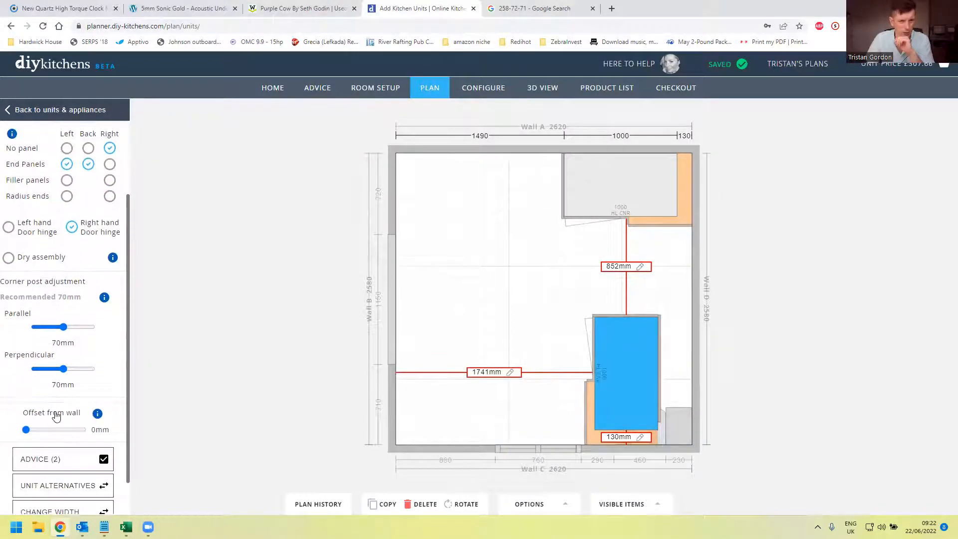
scroll(56, 417, down, 1)
click(80, 442)
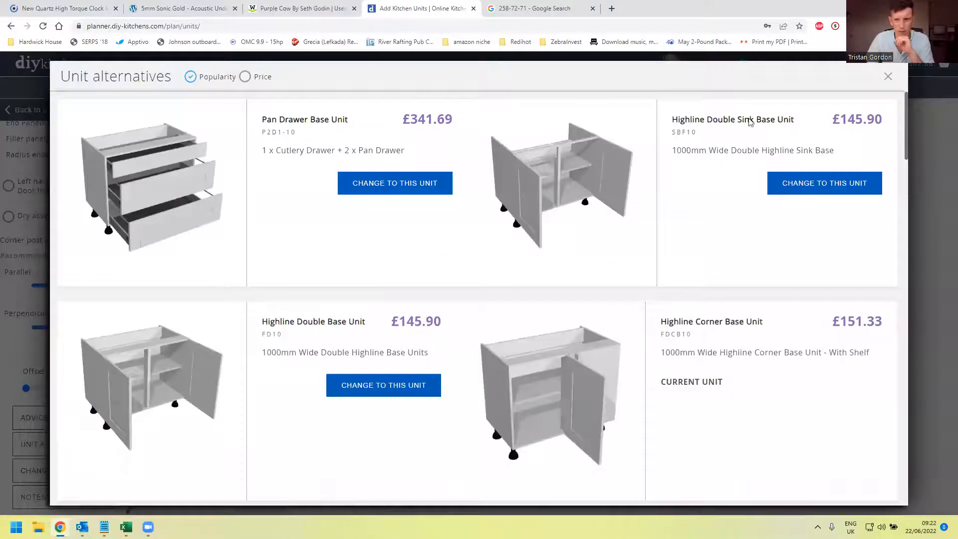
click(887, 75)
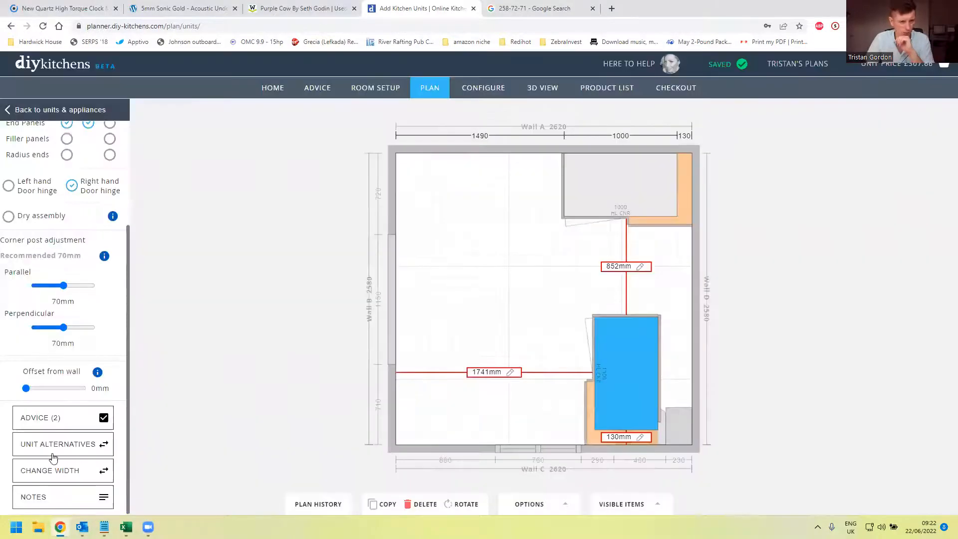
click(55, 478)
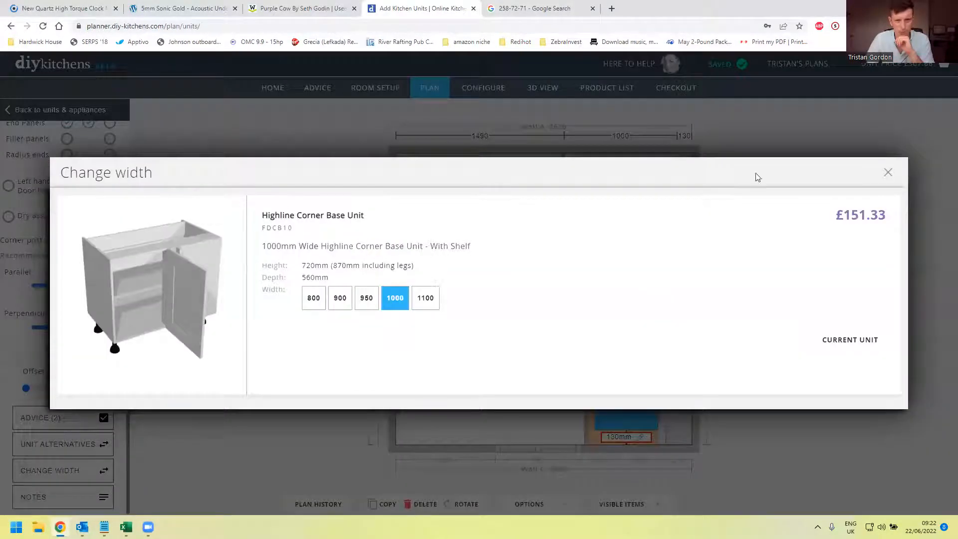
click(888, 175)
Switch the copied corner unit to a left-hand door hinge and place it against Wall C beside the vertical casing.
click(9, 186)
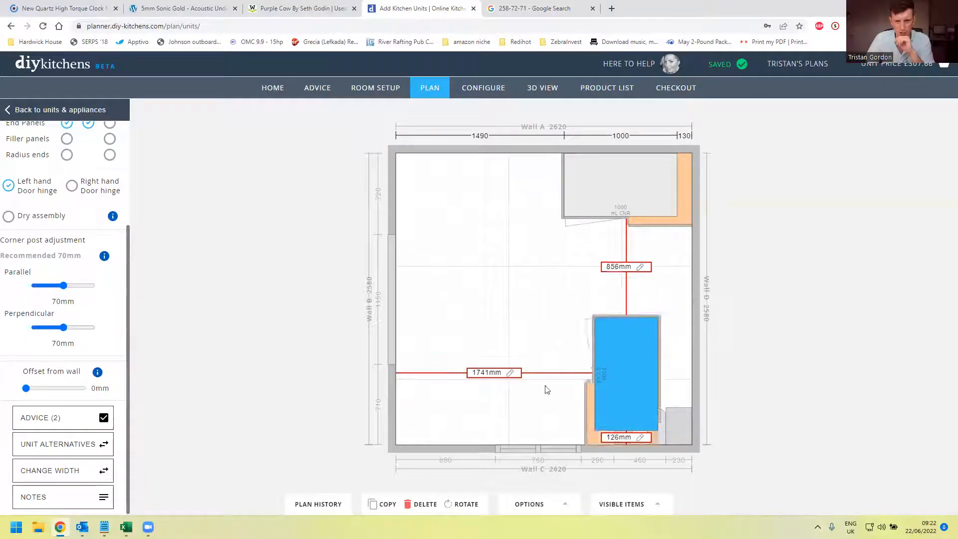
drag(599, 388, 622, 421)
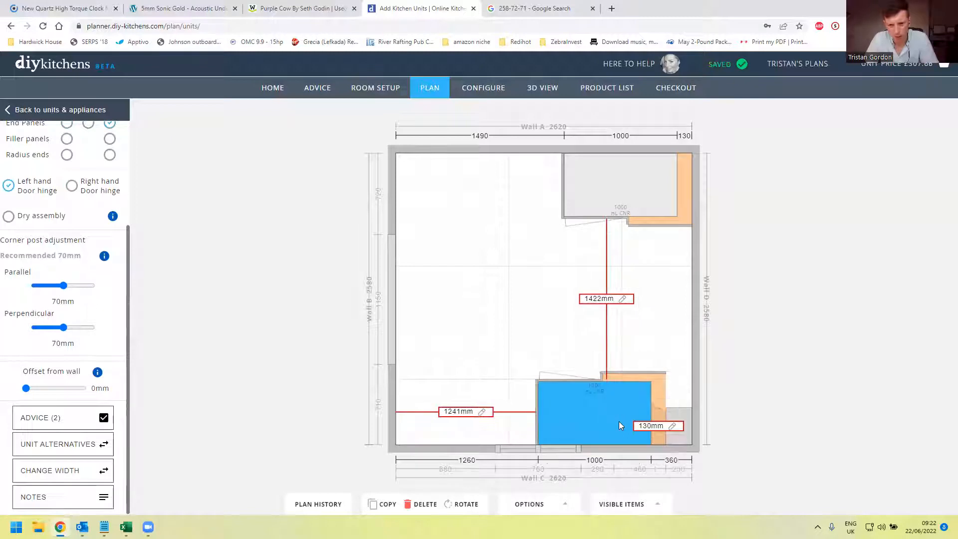
click(629, 421)
click(595, 333)
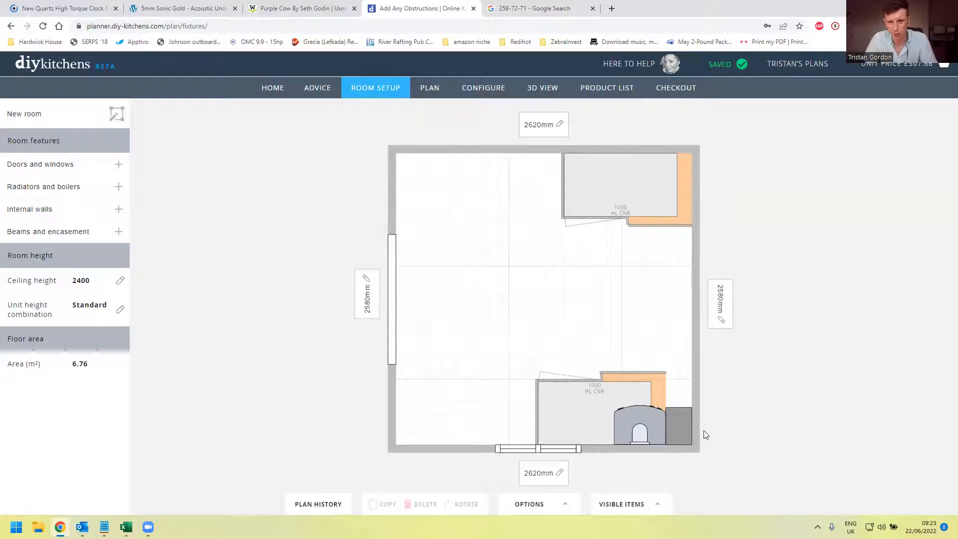
Try the copied corner unit on Wall C at 900 mm wide and delete it from the plan.
click(580, 404)
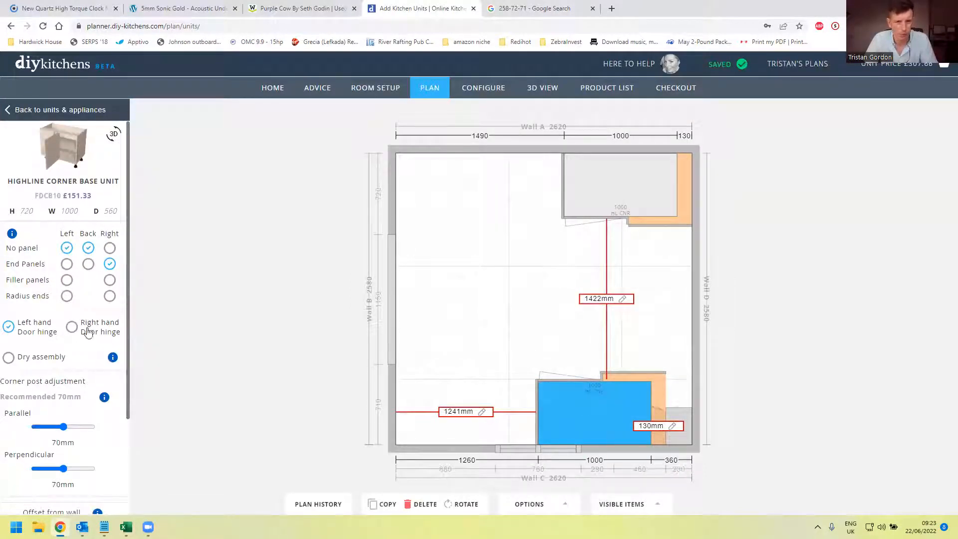
scroll(104, 448, down, 3)
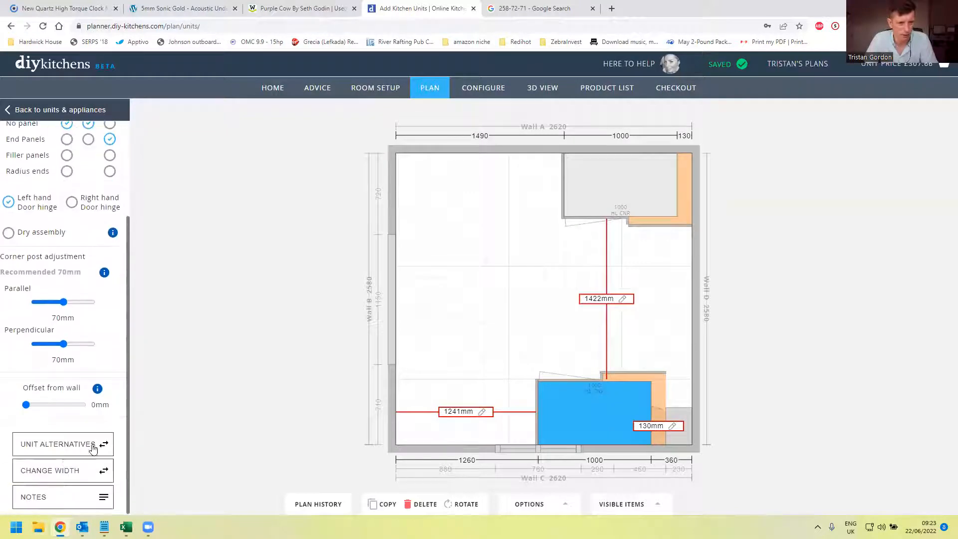
click(69, 472)
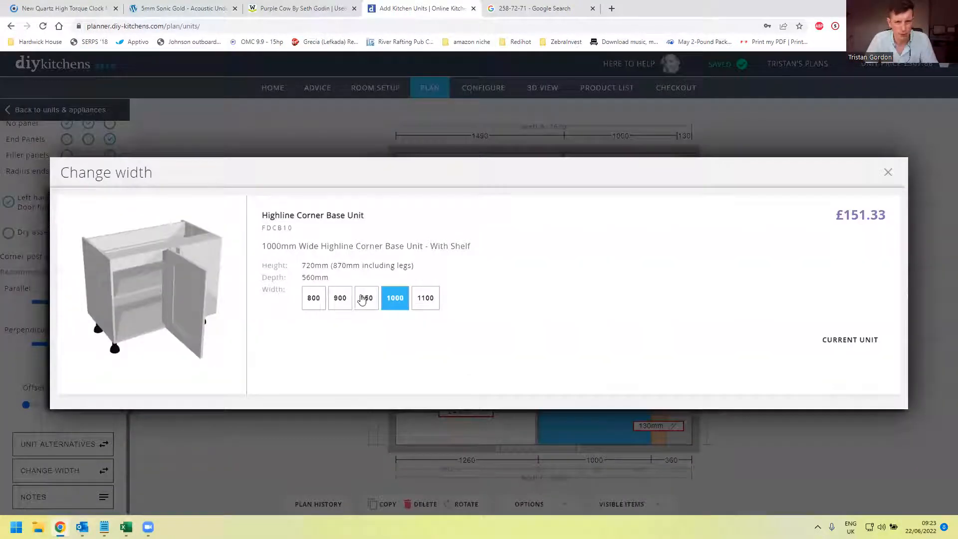
click(340, 299)
click(798, 338)
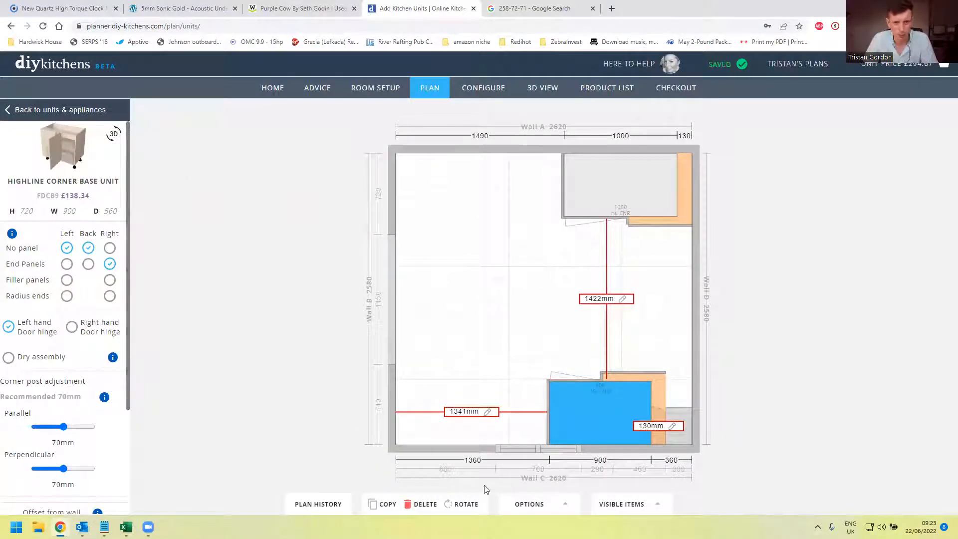
key(Delete)
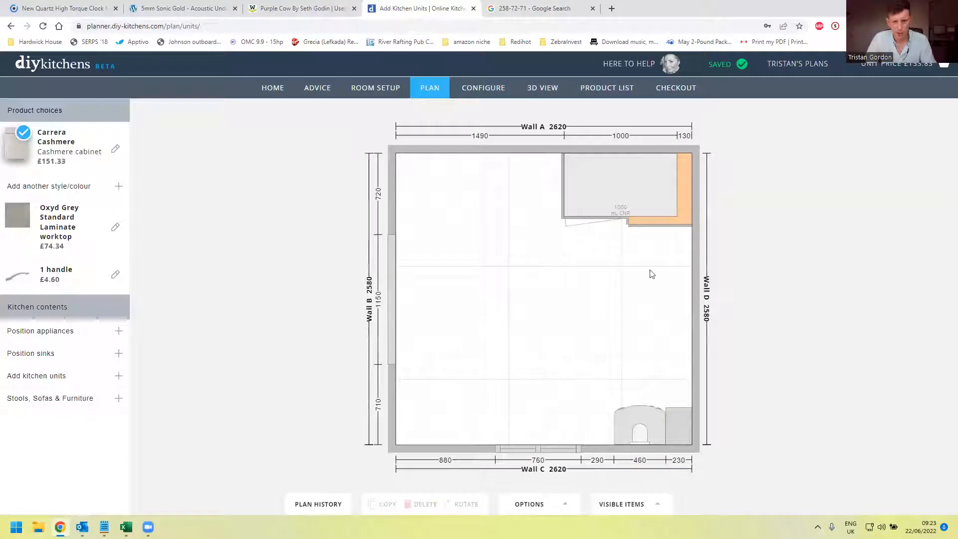
Copy the 1000 mm corner base unit on Wall A again and place the copy near the boiler by Wall C.
click(636, 201)
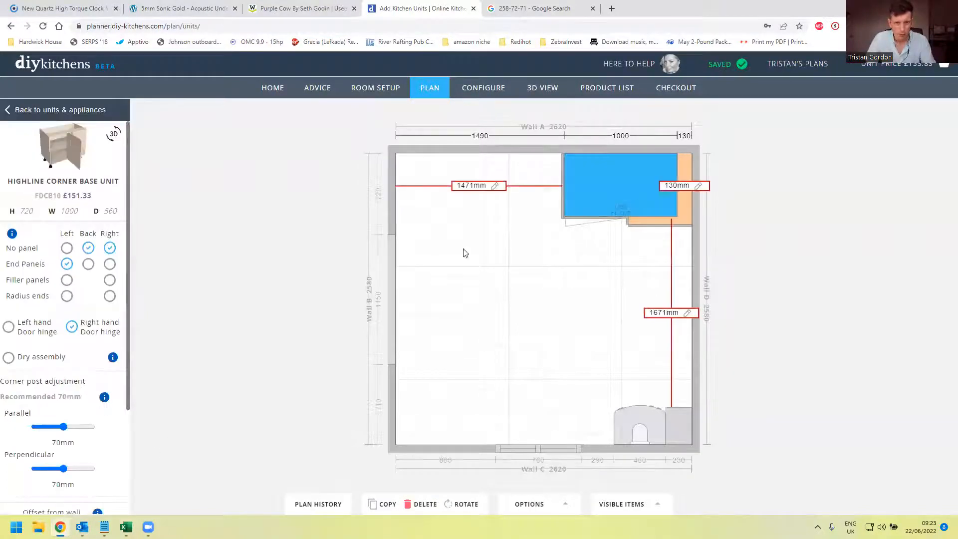
click(388, 504)
drag(603, 270, 622, 398)
click(712, 436)
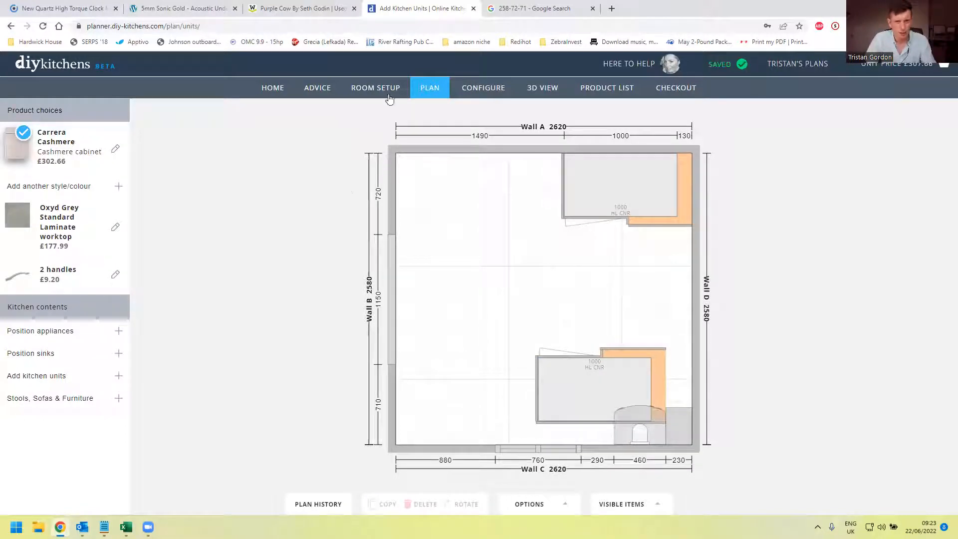
Delete the vertical casing beside the boiler and move the copied corner unit into the corner of Wall C and Wall D.
click(389, 97)
click(676, 427)
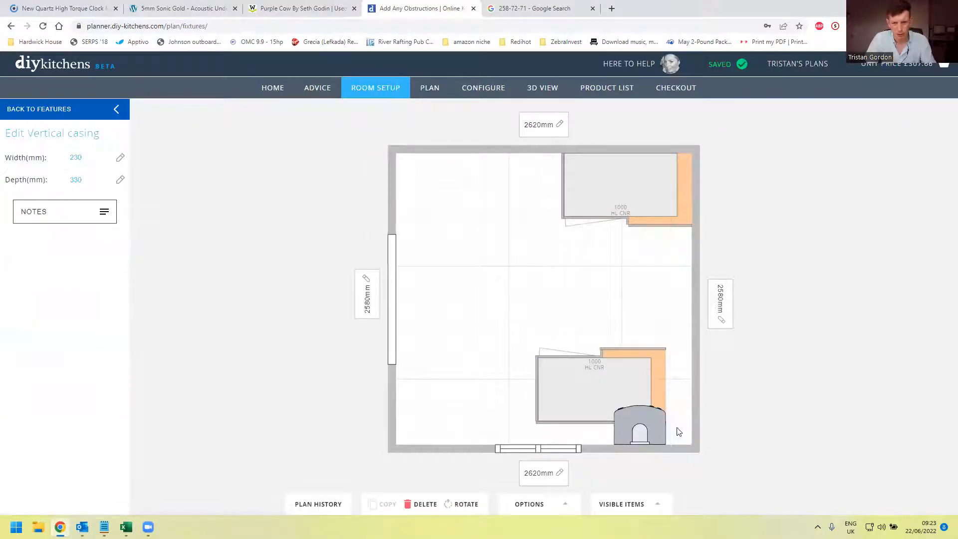
drag(626, 376, 658, 403)
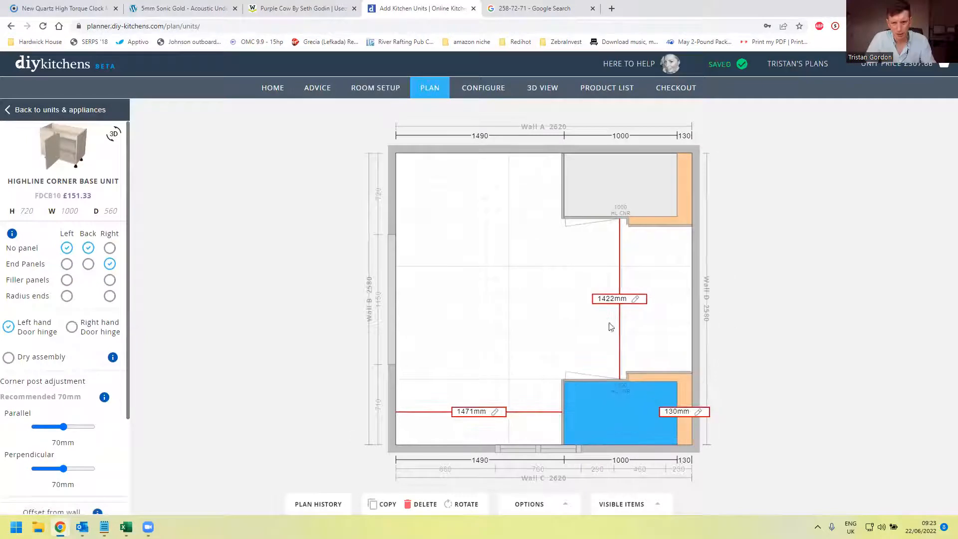
click(611, 327)
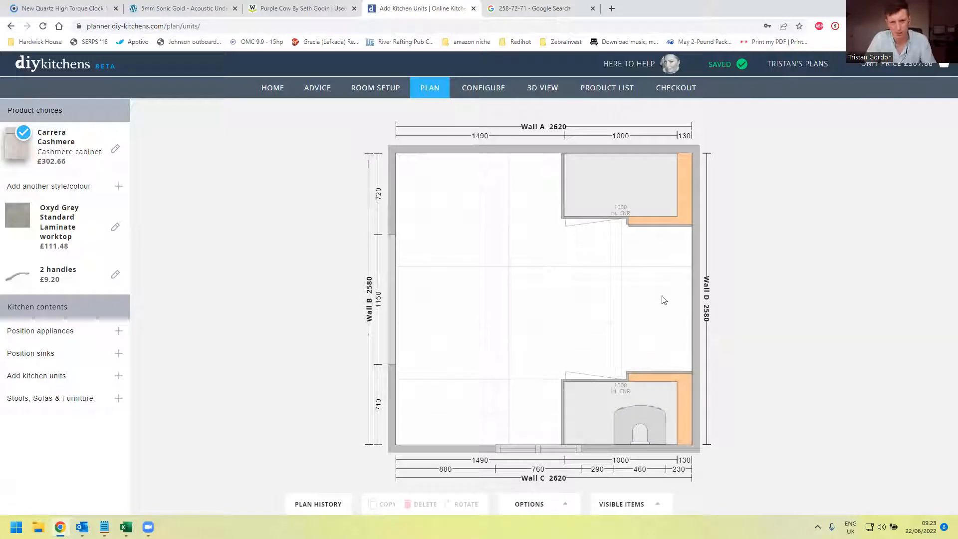
click(656, 383)
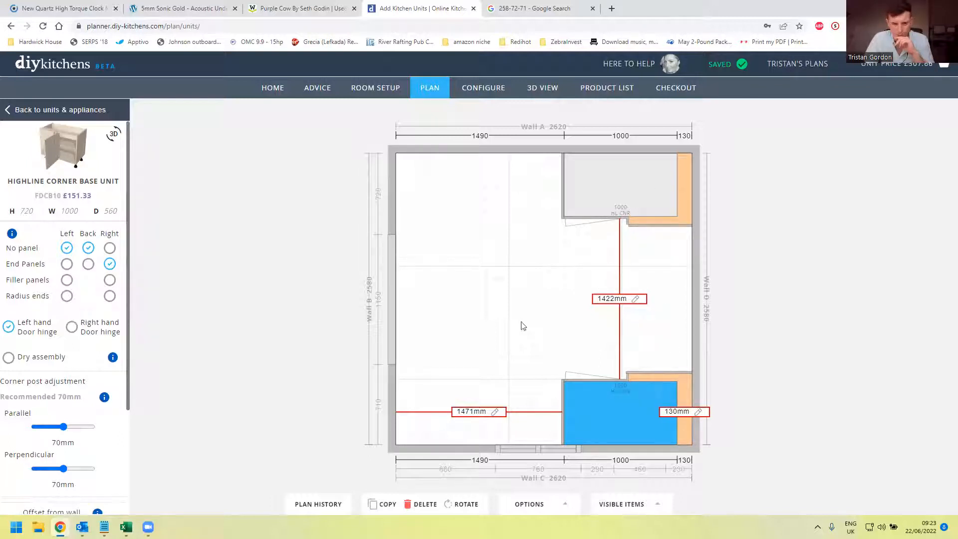
click(235, 286)
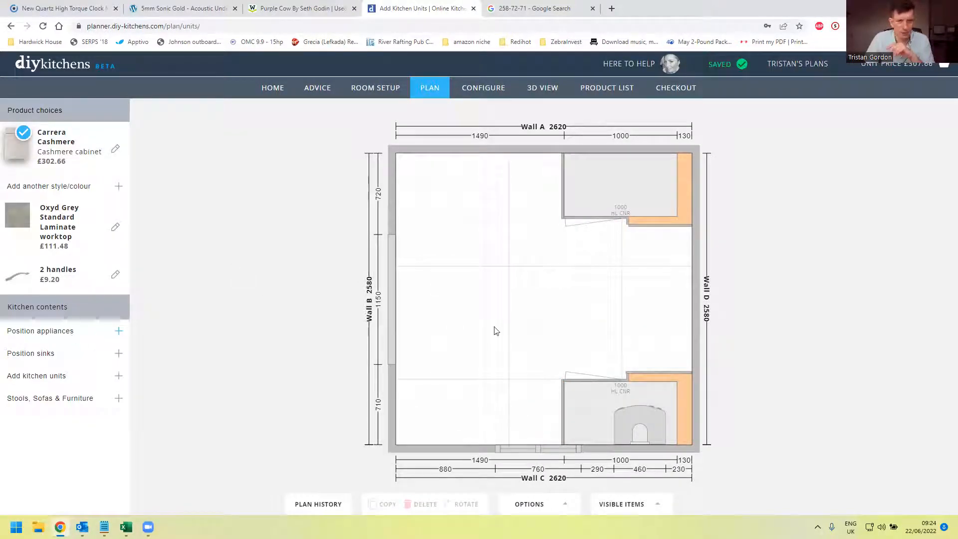
Add a 600 mm Built Under Single Oven Housing without drawer and place it against Wall D between the two corner units.
click(118, 331)
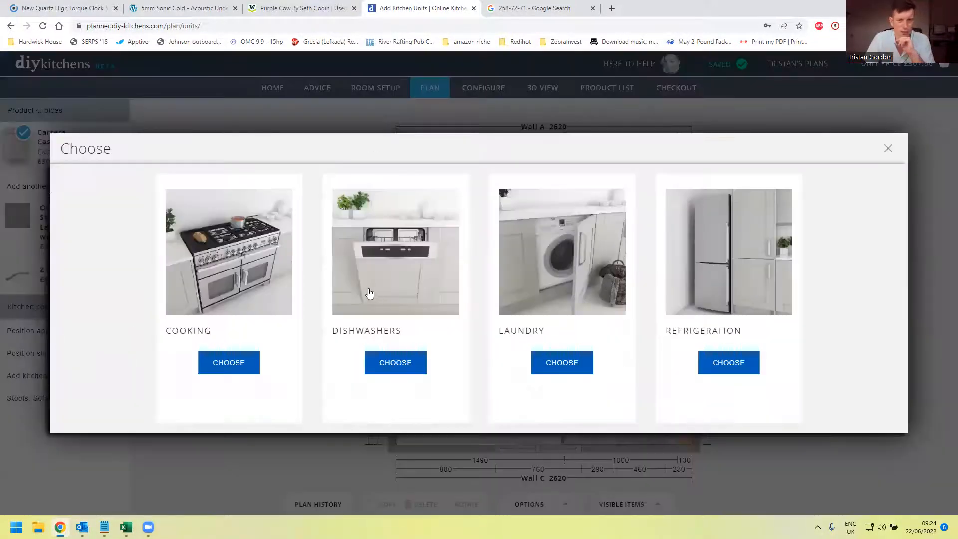
click(222, 269)
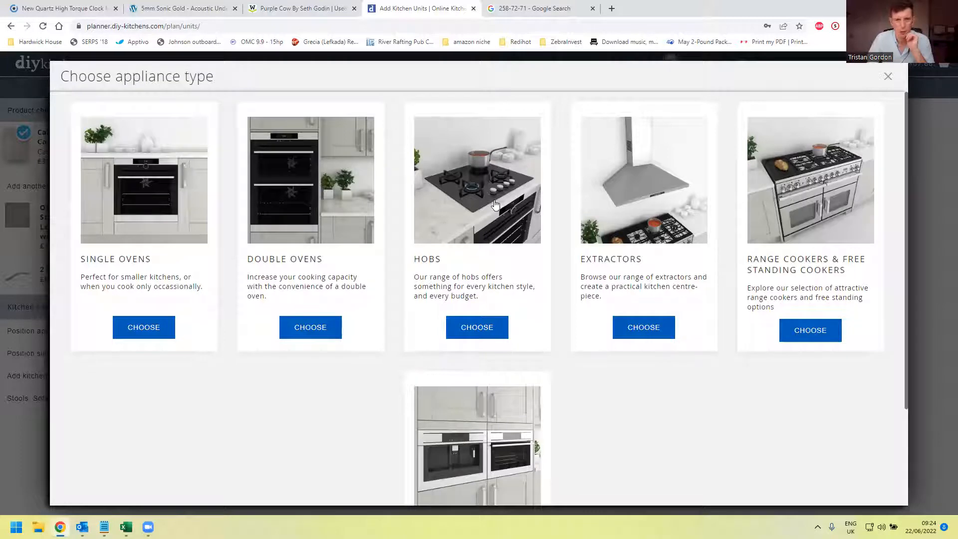
click(162, 195)
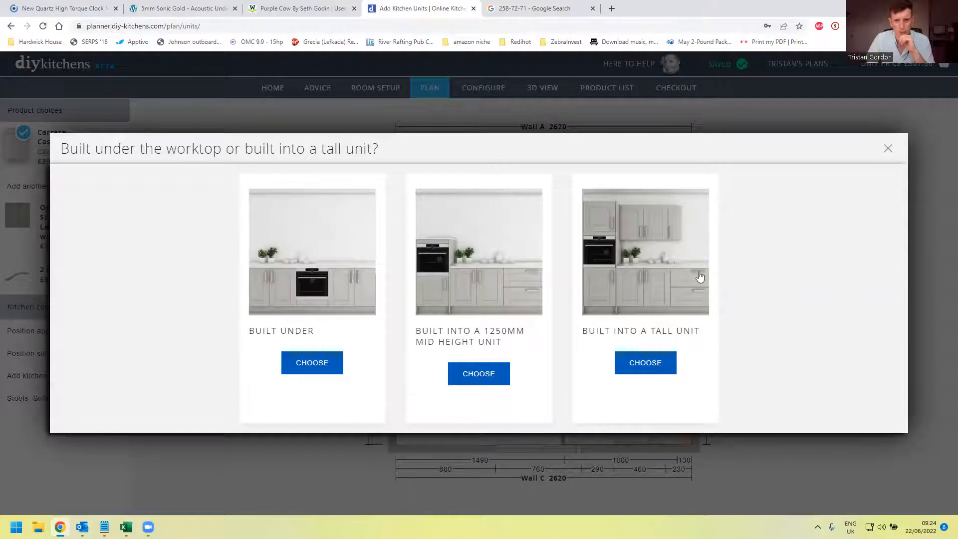
click(352, 264)
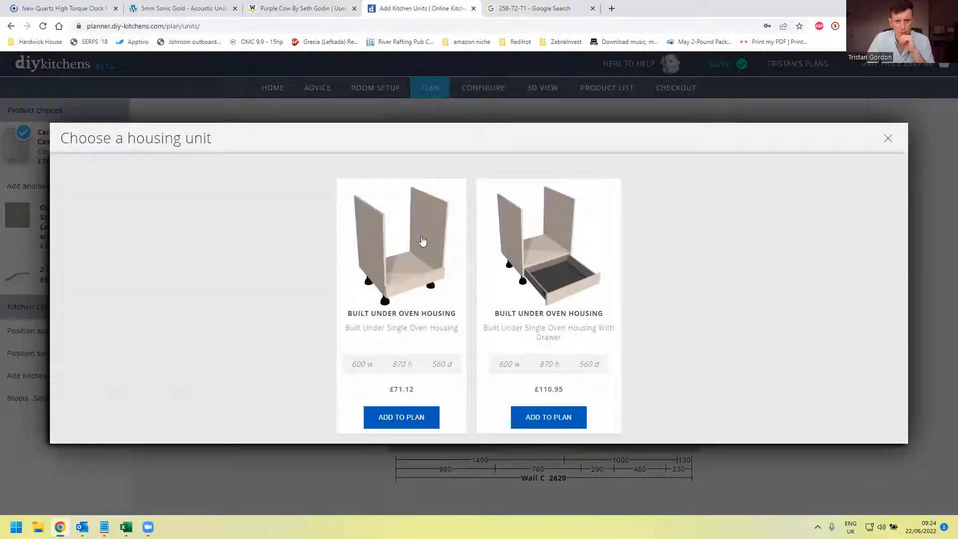
click(389, 244)
drag(533, 299, 677, 297)
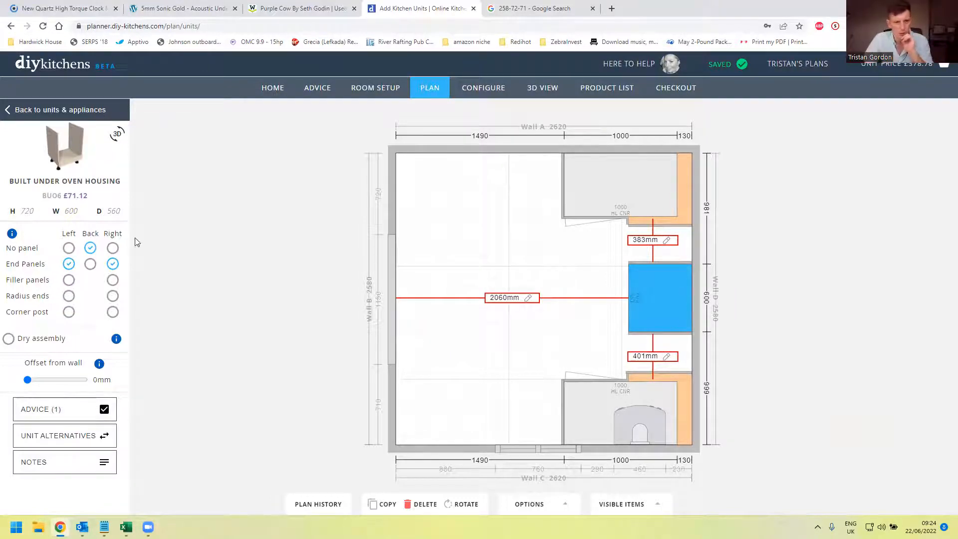
Set the oven housing to no panel on its left and right sides and centre it with 411 mm gaps to the corner units.
click(69, 248)
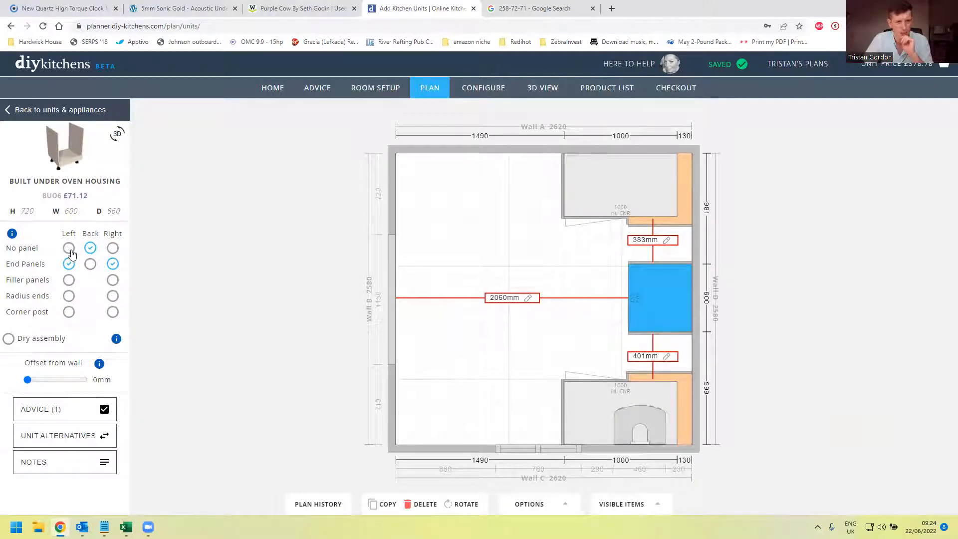
click(113, 248)
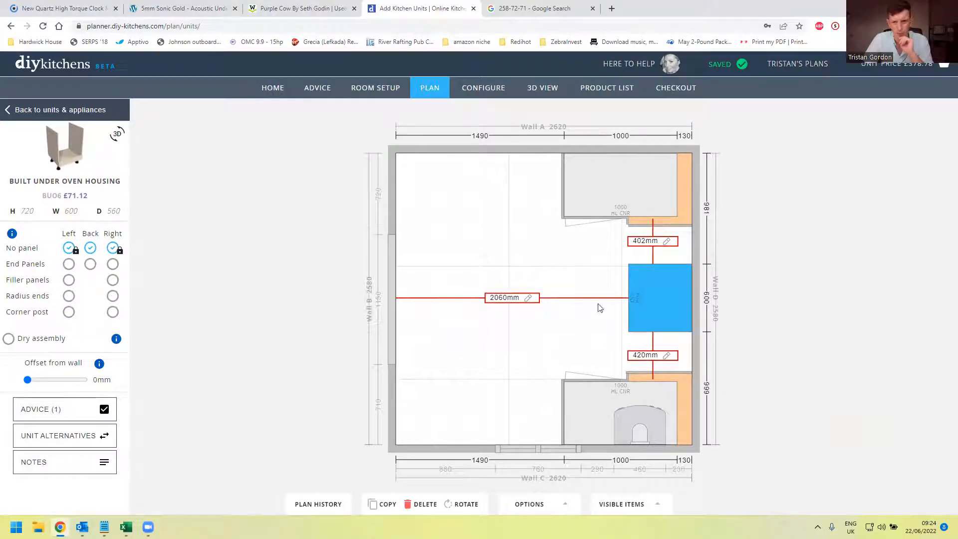
click(674, 206)
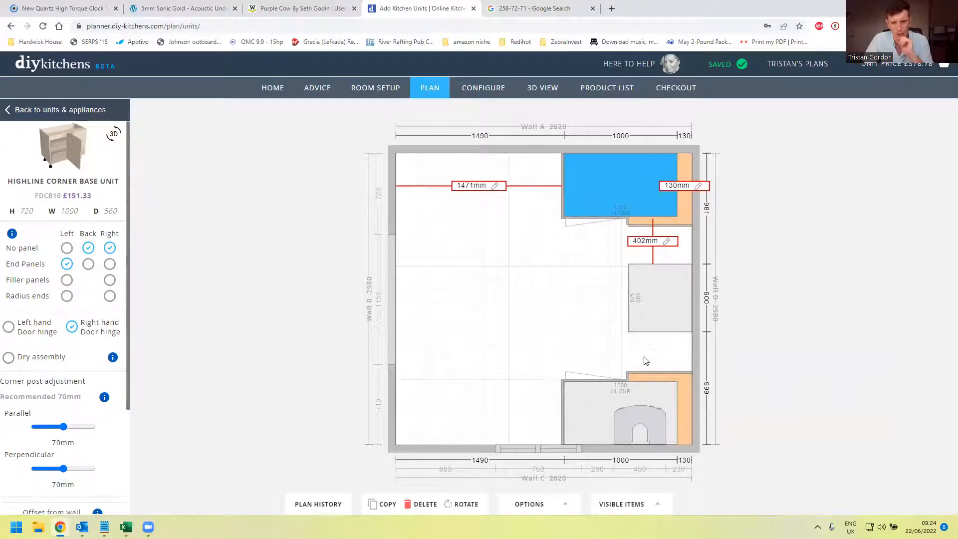
click(670, 305)
drag(671, 307, 668, 306)
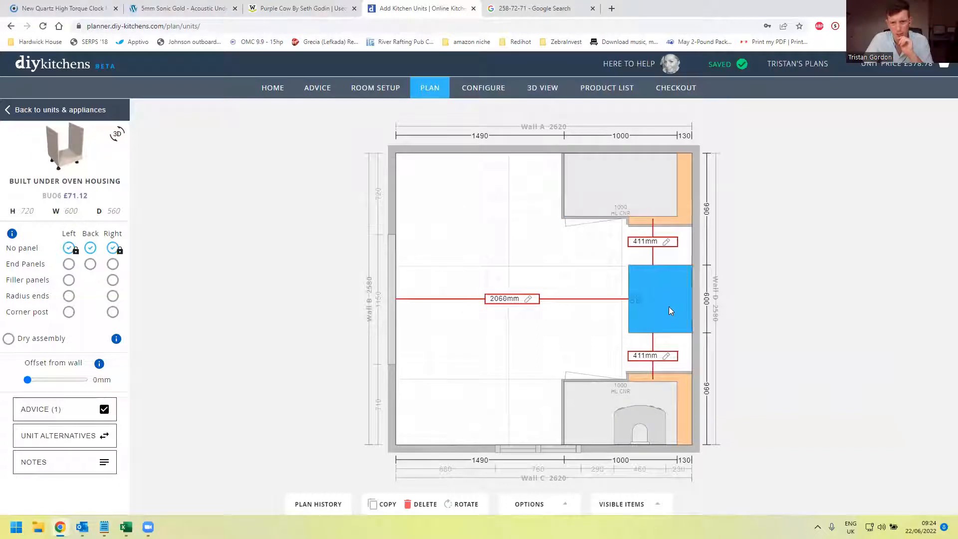
Add a 400 mm left-hinged Highline Single Base Unit and place it against Wall D beside the Wall A corner unit.
click(48, 109)
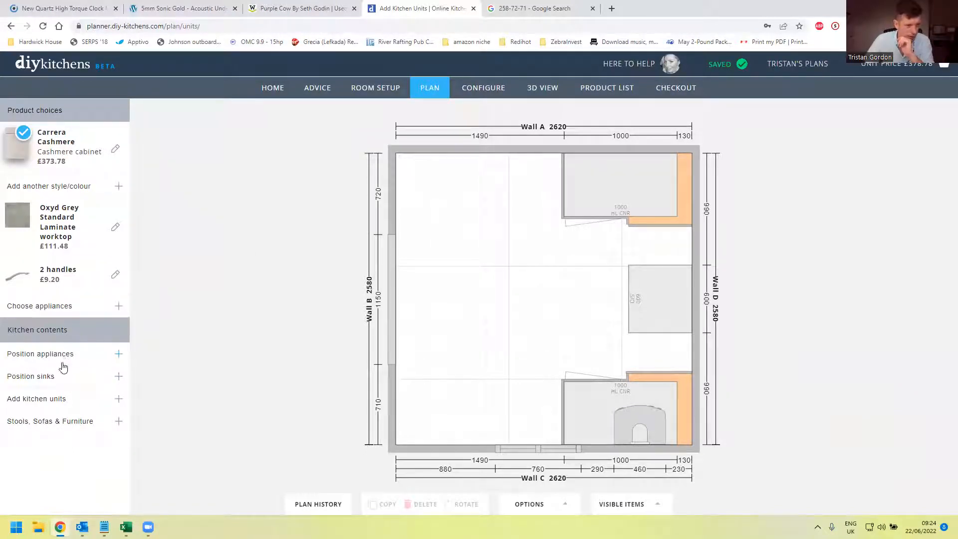
click(57, 399)
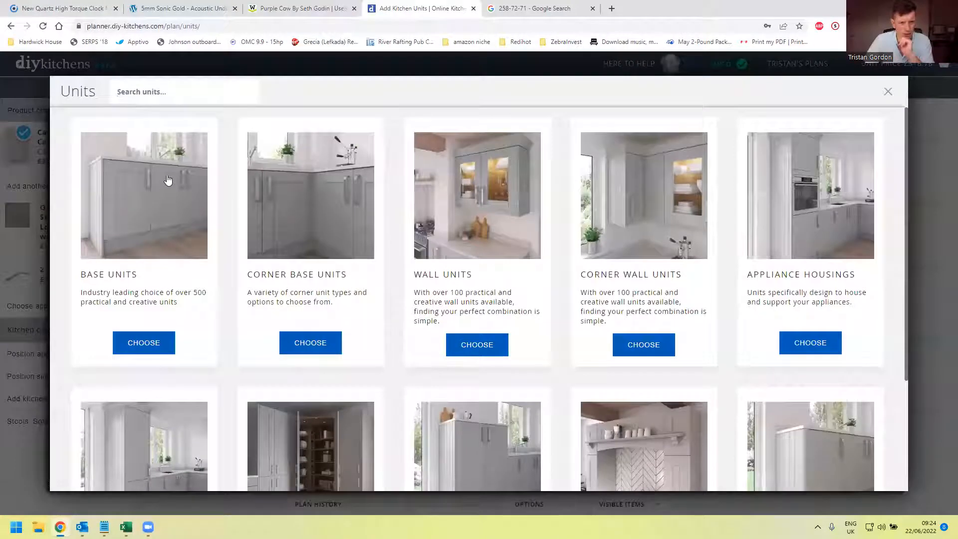
click(168, 194)
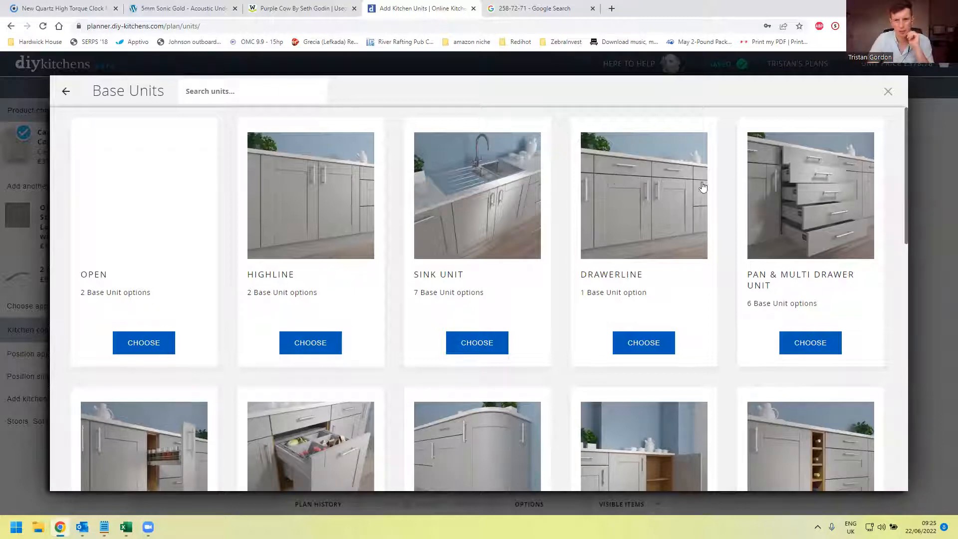
click(314, 202)
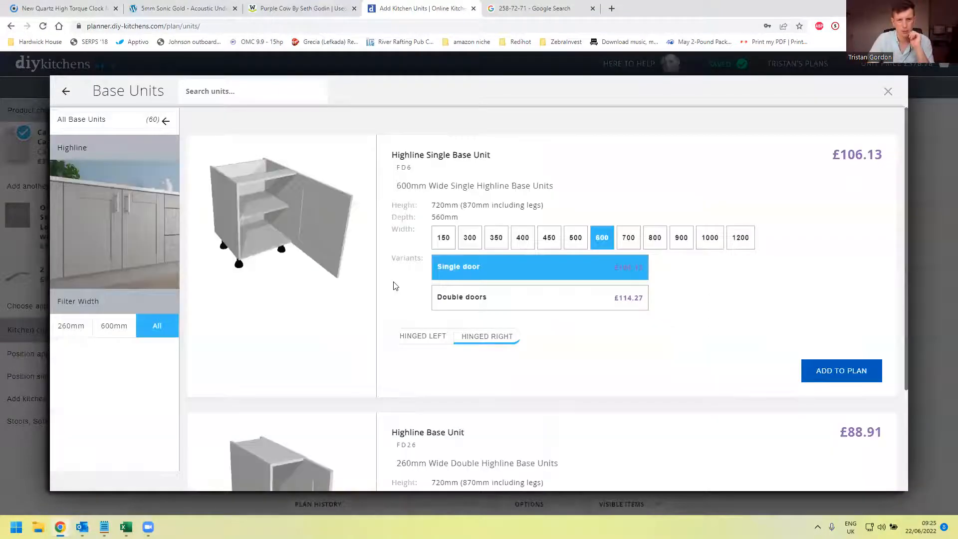
click(514, 238)
click(422, 276)
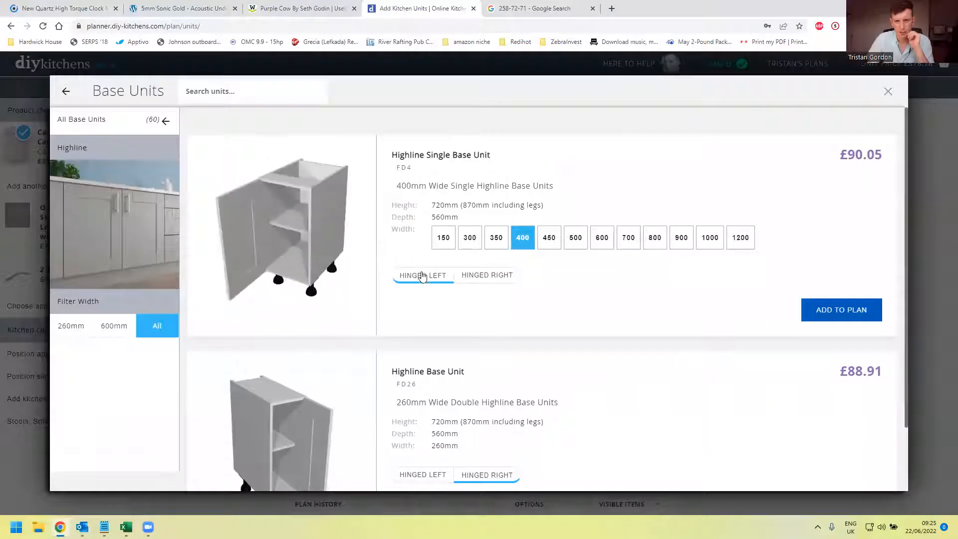
click(810, 314)
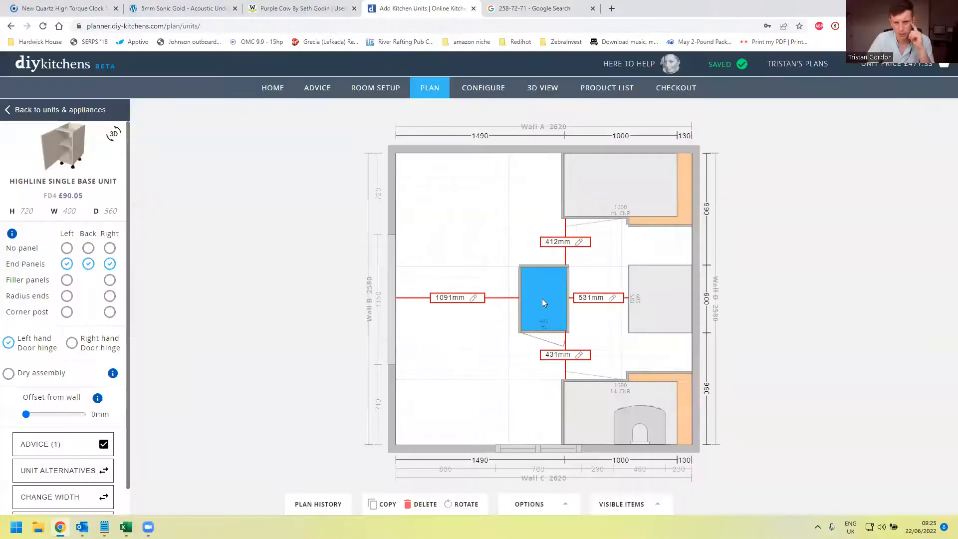
drag(541, 303, 666, 255)
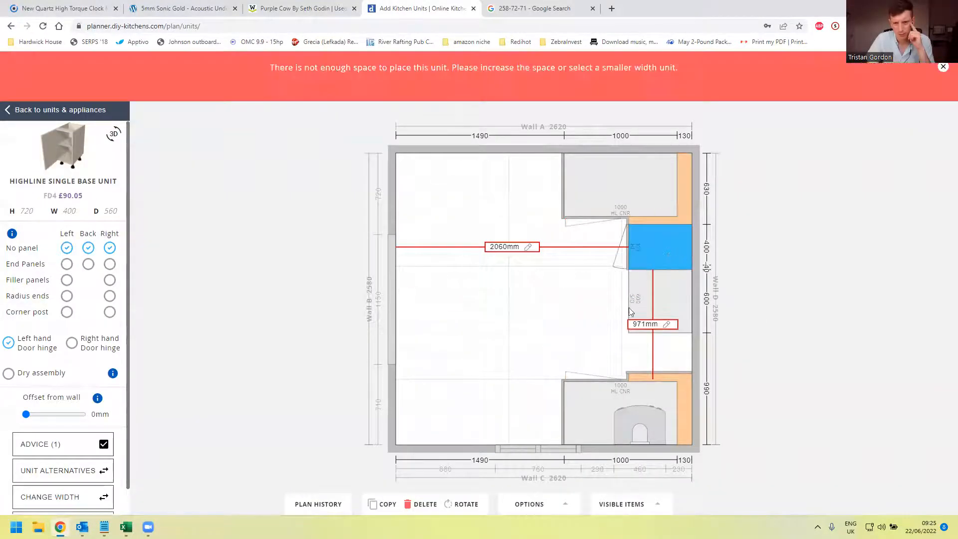
click(549, 324)
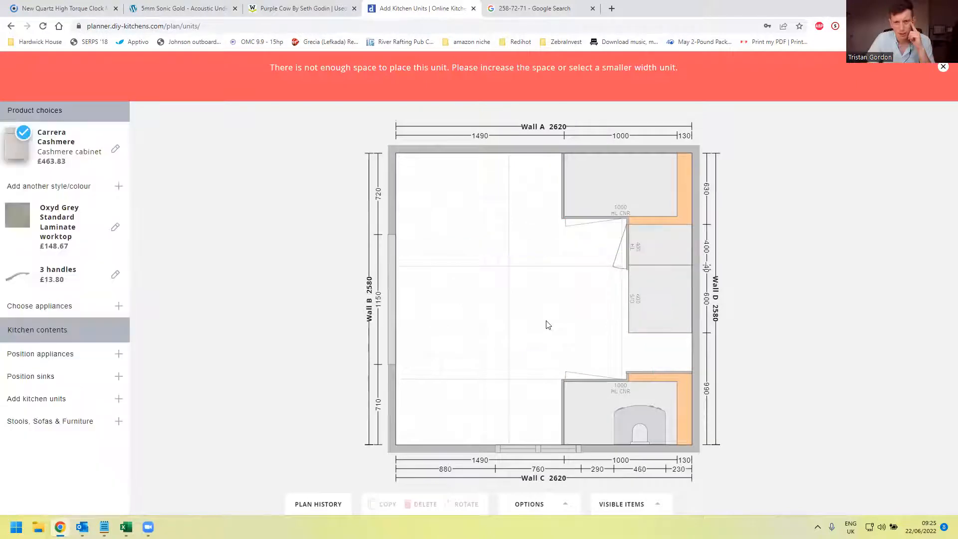
Move the oven housing along Wall D so it sits flush against the 400 mm Highline unit.
drag(668, 299, 676, 294)
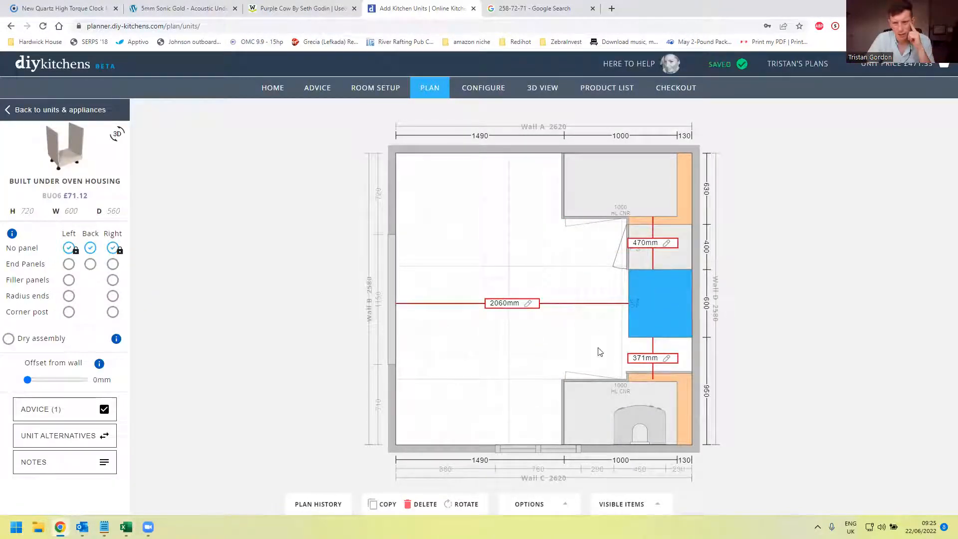
click(691, 240)
click(656, 236)
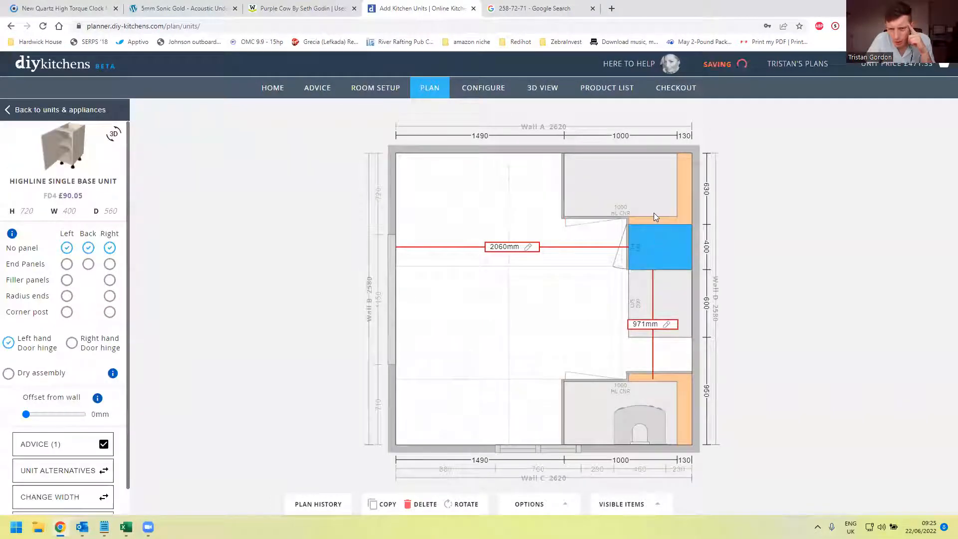
click(653, 212)
click(653, 279)
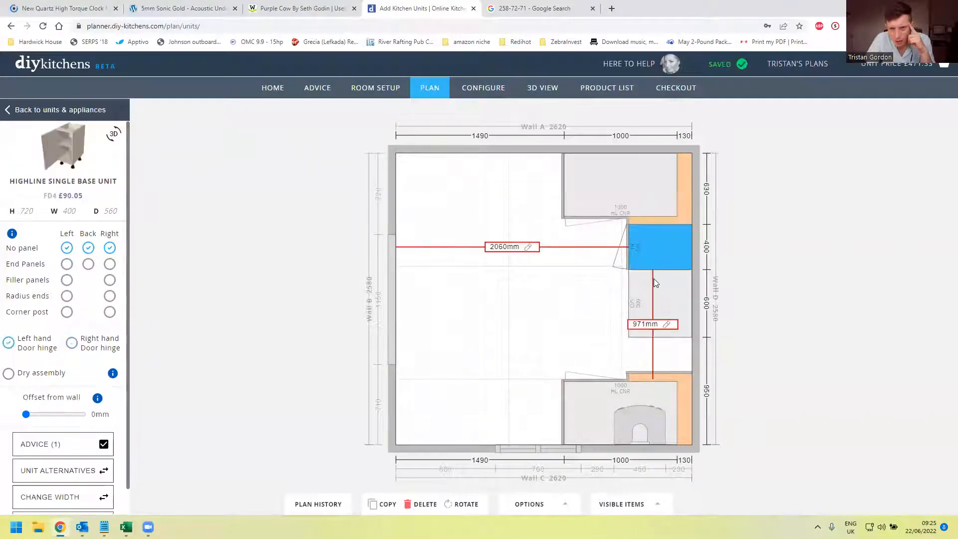
click(677, 387)
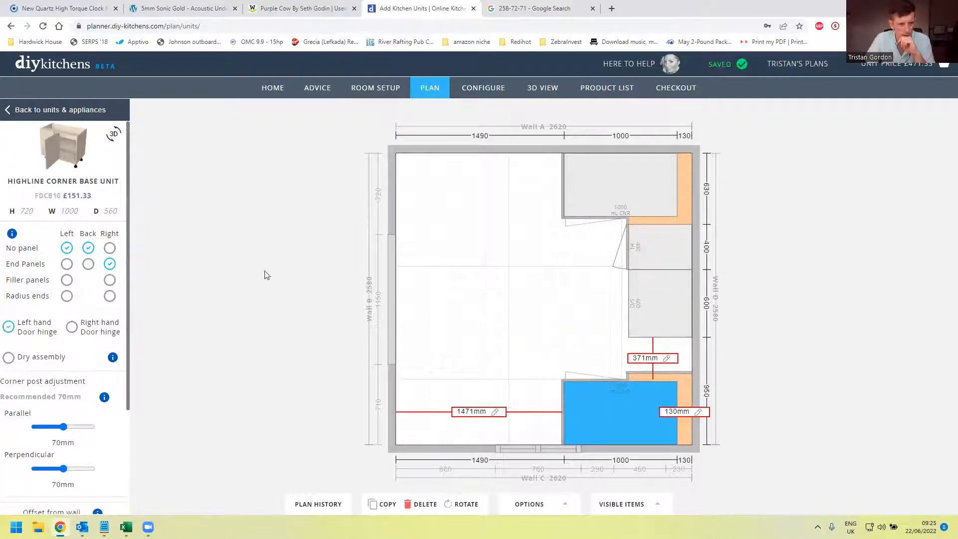
click(185, 260)
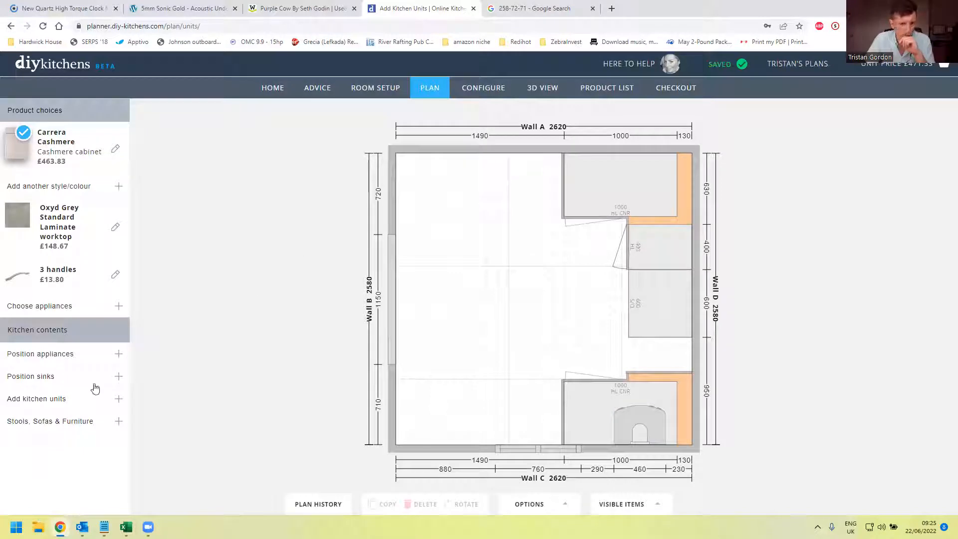
Add a 400 mm 5 Drawer Base Unit and place it against Wall D between the oven housing and the Wall C corner unit.
click(78, 401)
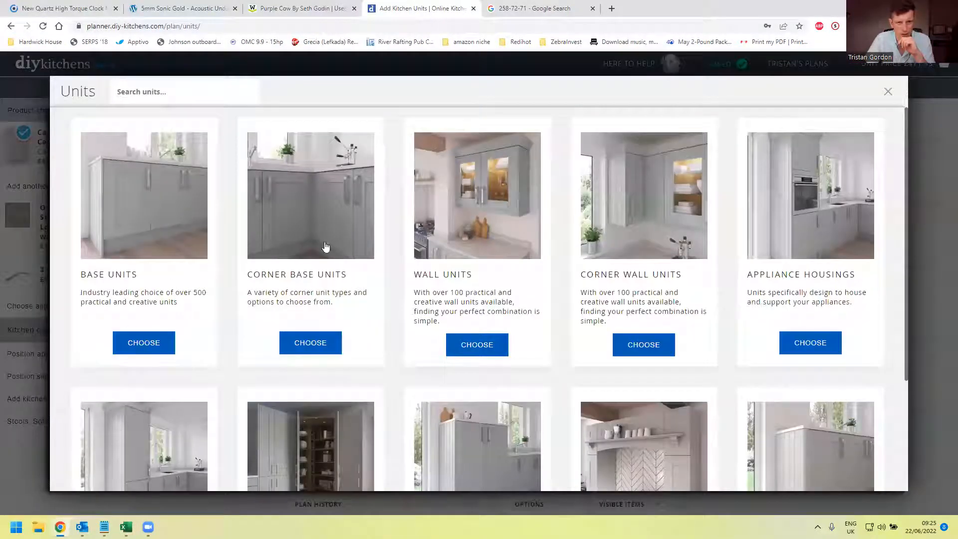
scroll(293, 271, down, 1)
scroll(129, 214, up, 2)
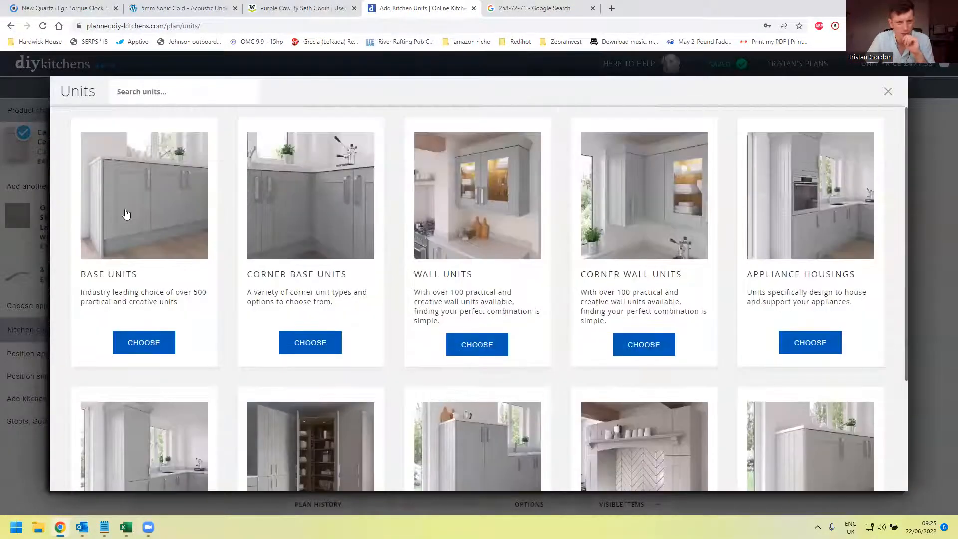
click(129, 214)
click(776, 227)
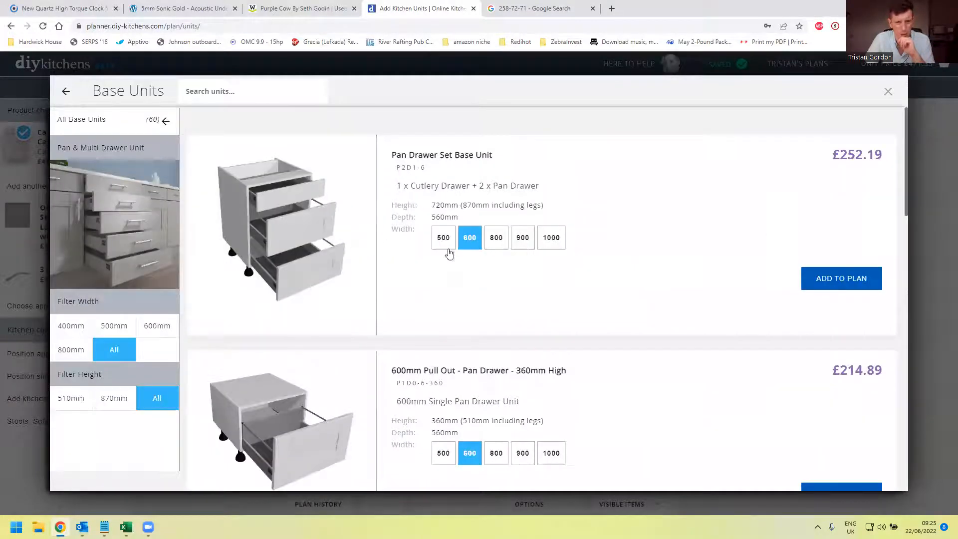
scroll(429, 307, down, 6)
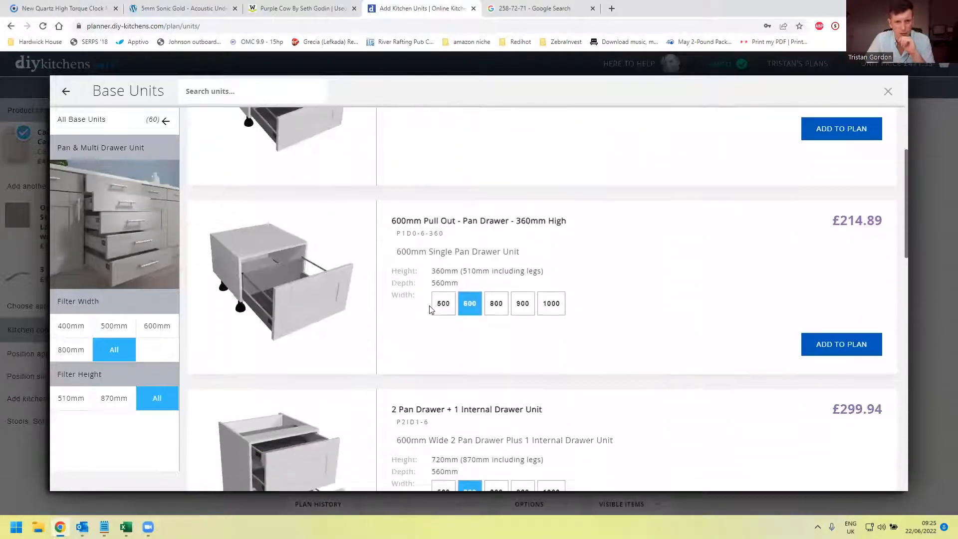
scroll(430, 309, down, 5)
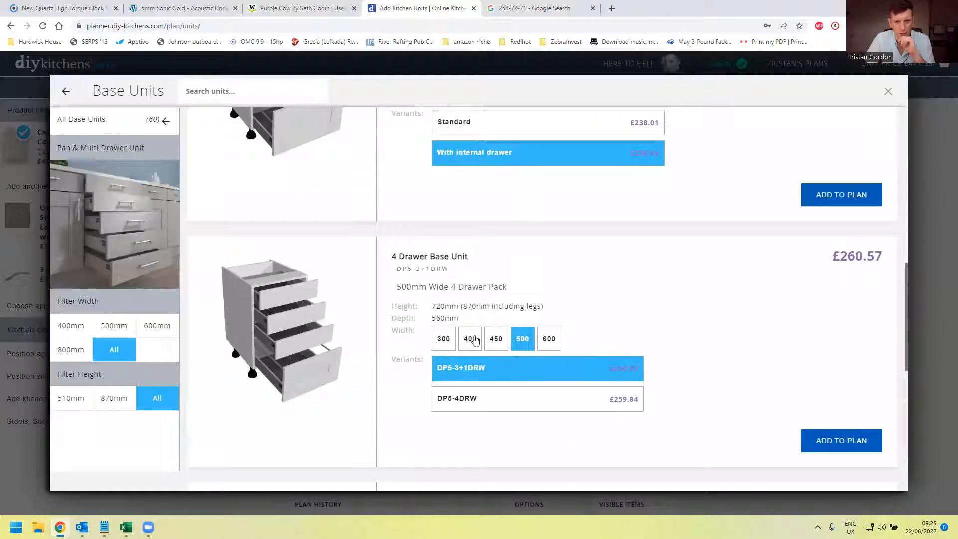
click(469, 339)
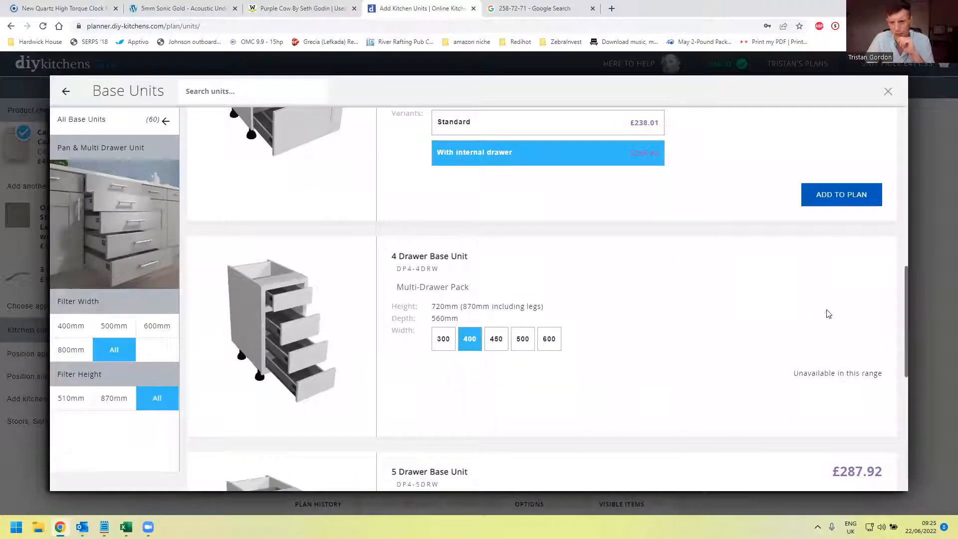
scroll(697, 354, down, 3)
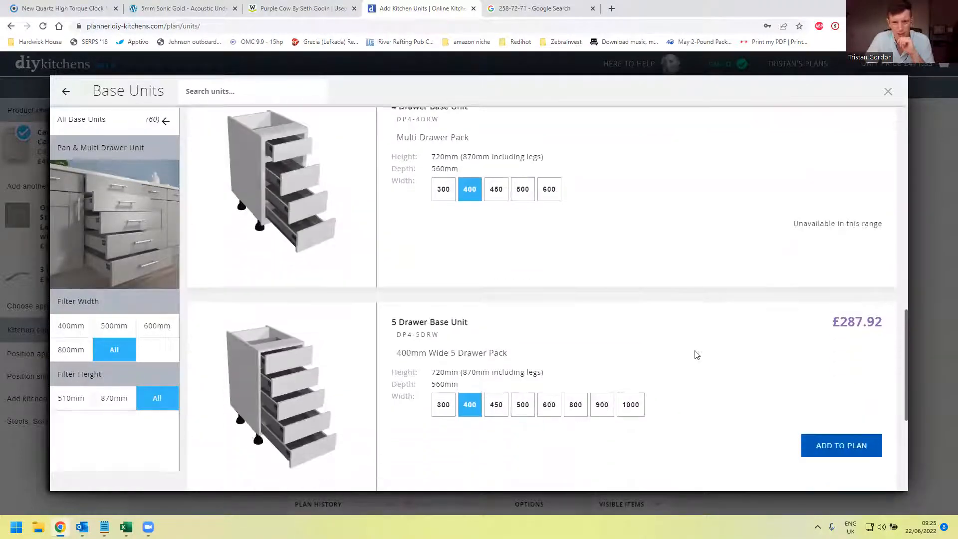
click(847, 445)
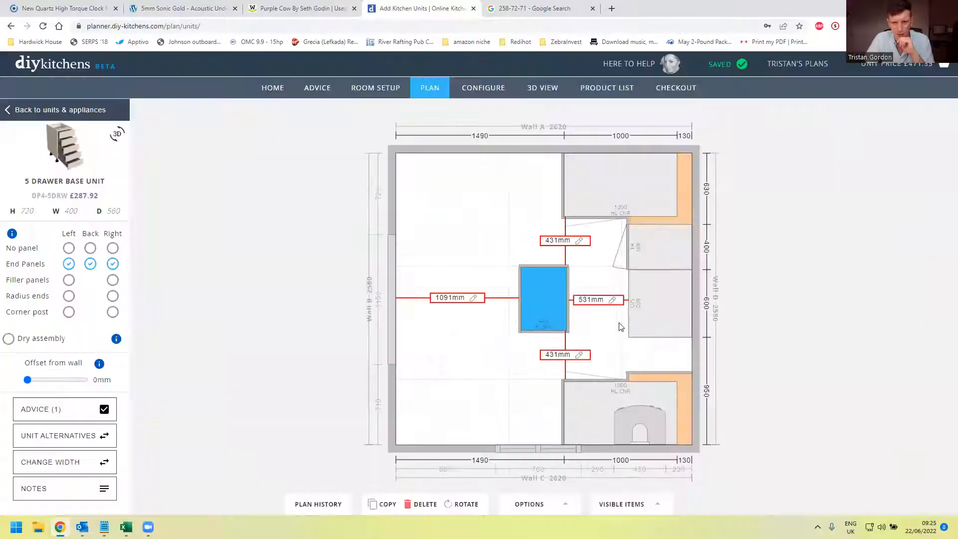
drag(568, 289, 686, 350)
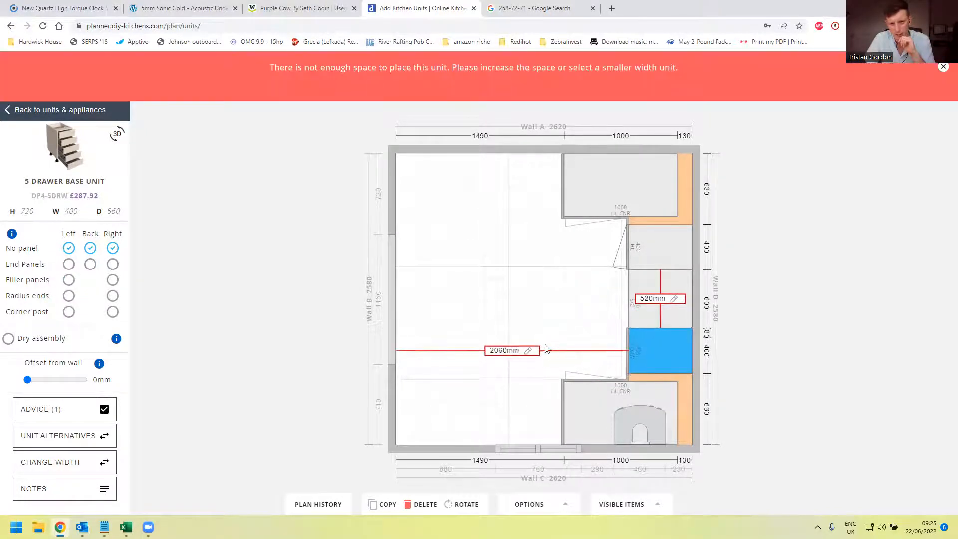
click(546, 320)
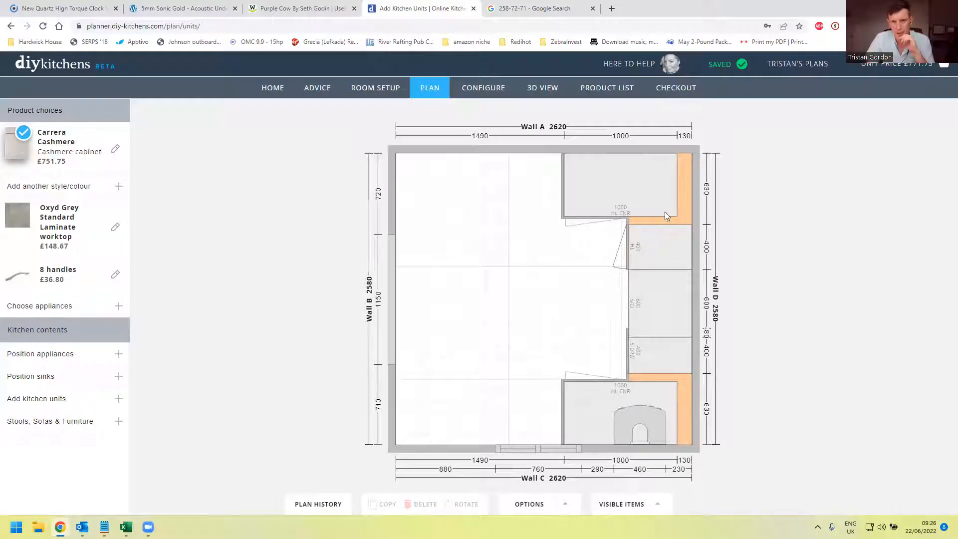
Change the Highline Single Base Unit's width to 300 mm and close it and the oven housing up to the Wall A corner unit.
click(644, 253)
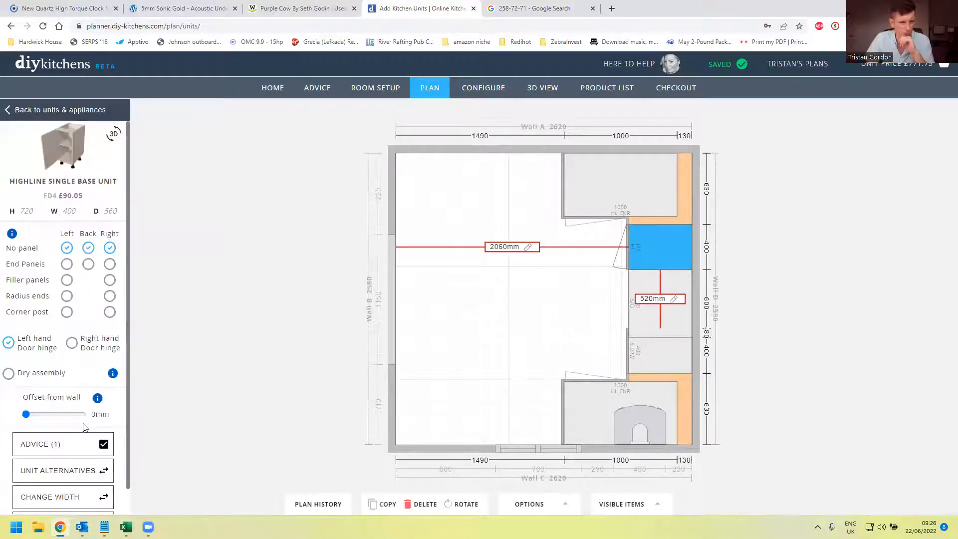
click(103, 495)
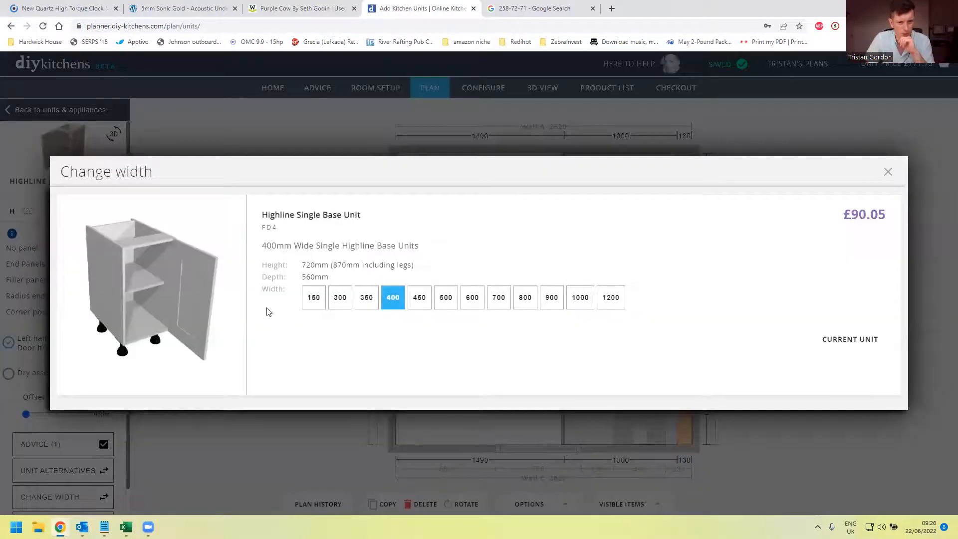
click(341, 295)
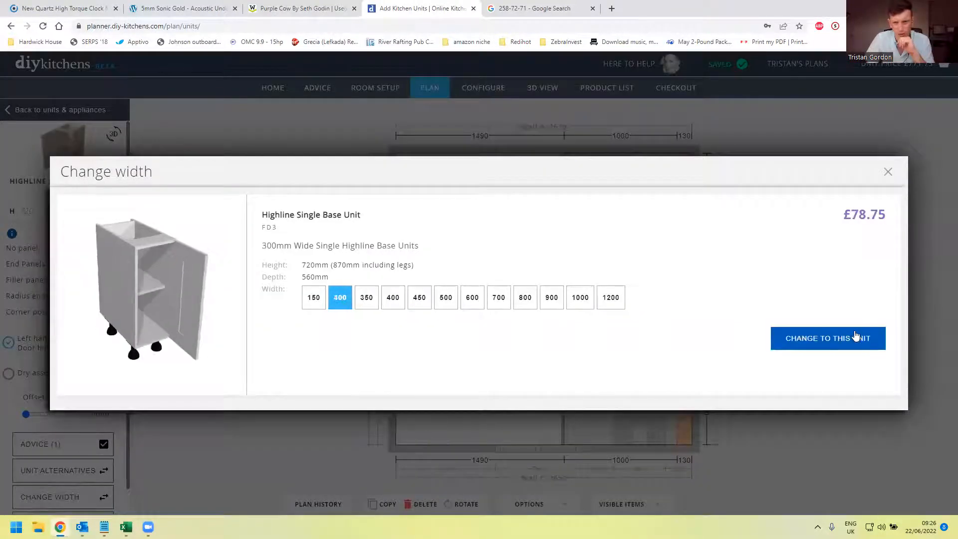
click(778, 340)
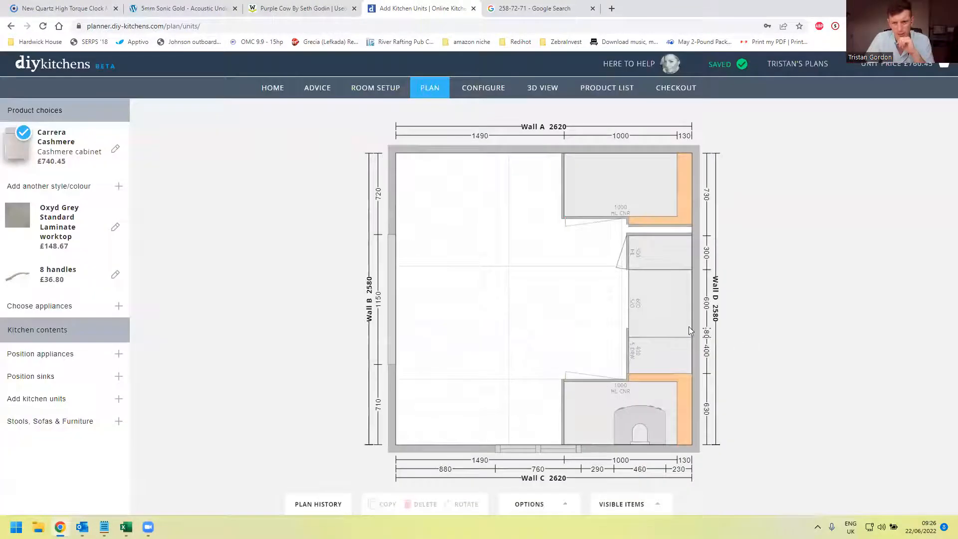
click(665, 276)
click(569, 301)
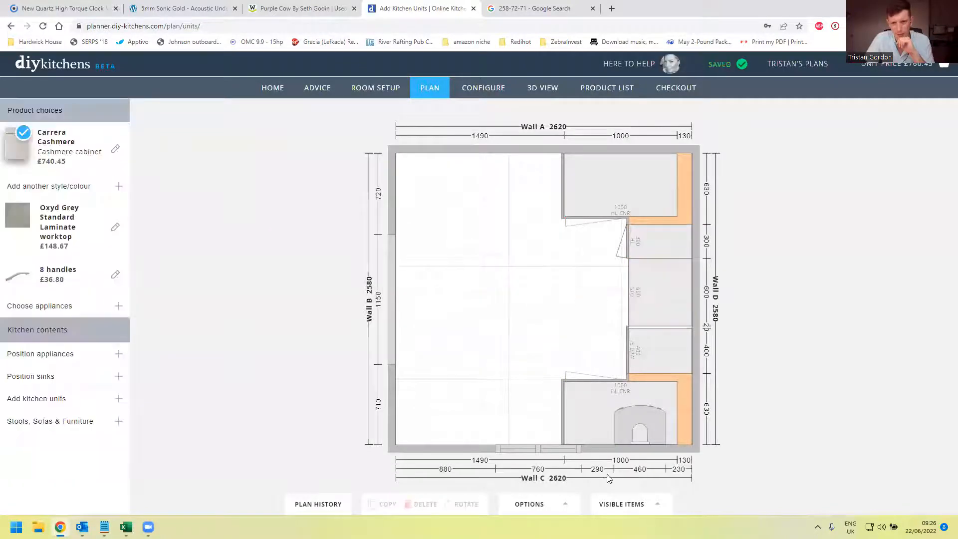
Try to slide the 5 Drawer Base Unit along Wall D to close the small gap beside the oven housing.
click(642, 368)
drag(643, 364, 638, 364)
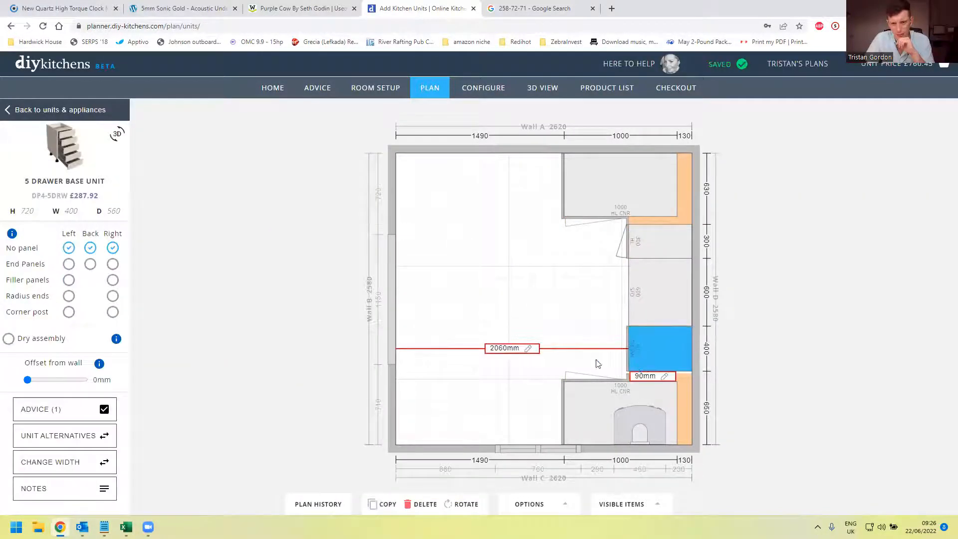
click(551, 324)
click(665, 367)
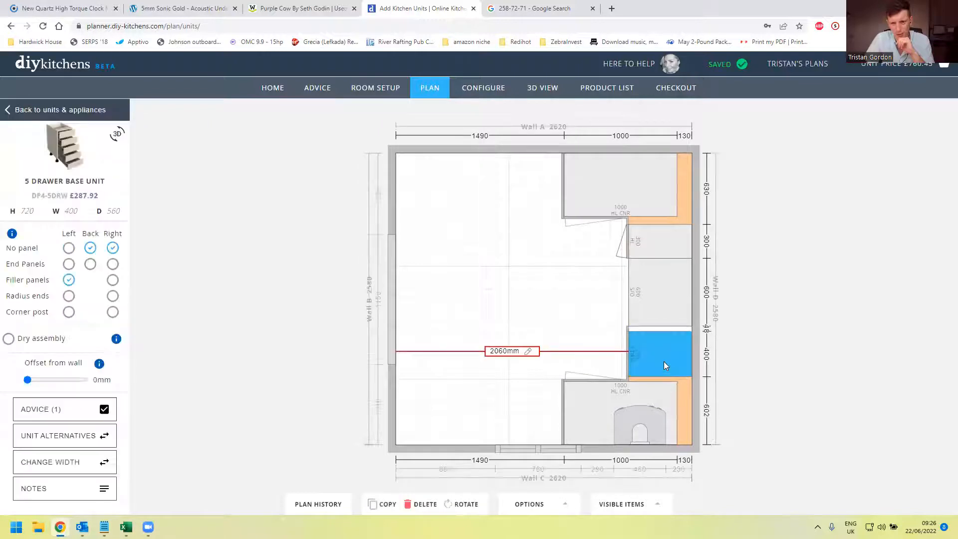
click(578, 348)
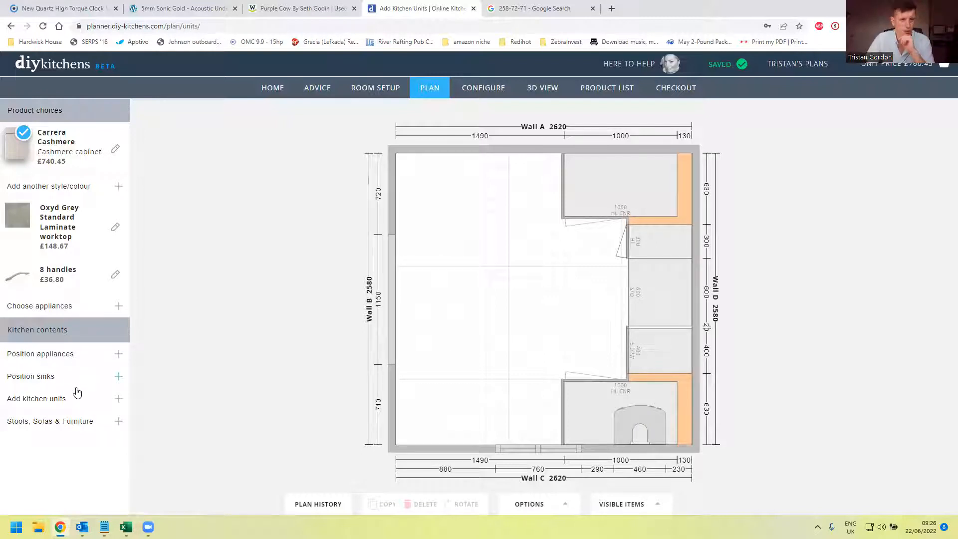
Add an integrated 70/30 fridge freezer with the 600 mm wide, 2150 high housing that has the 1425mm door option.
click(71, 355)
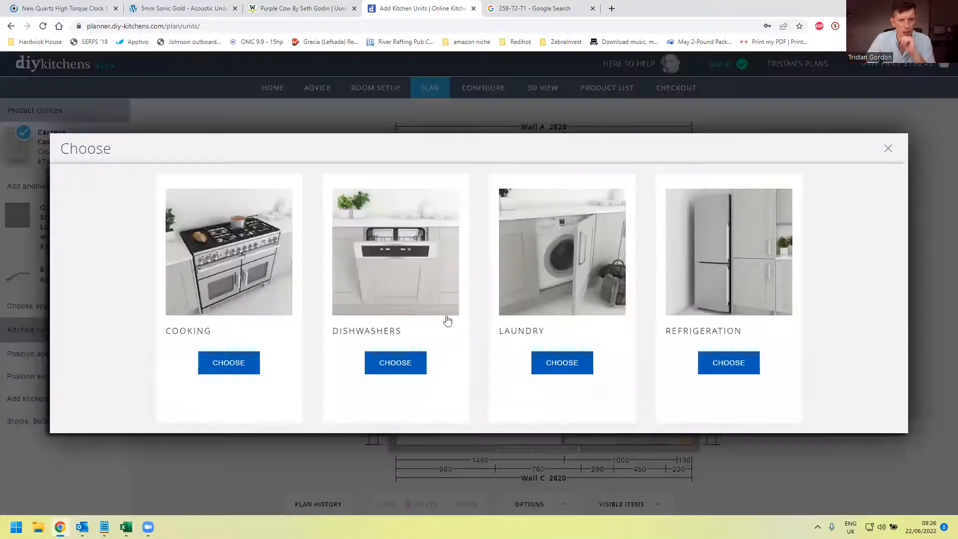
click(694, 271)
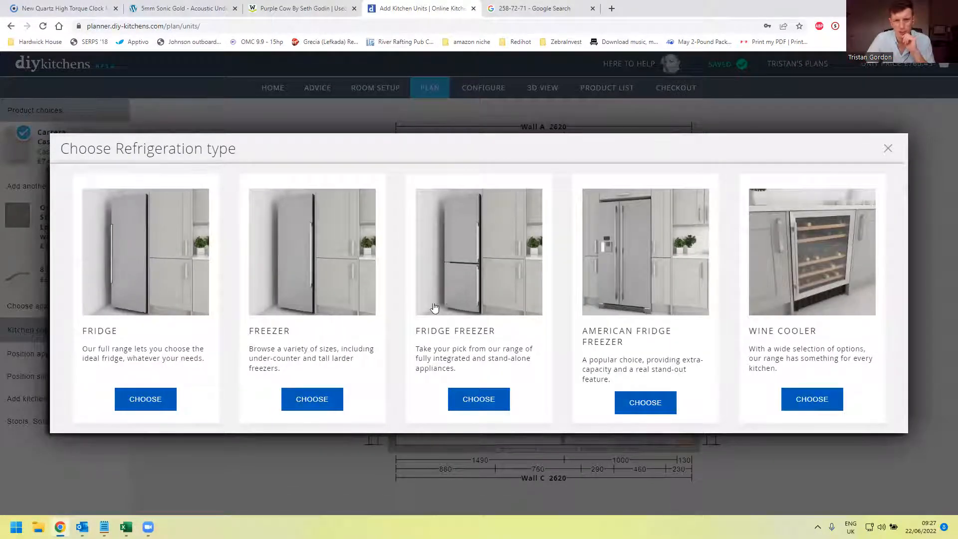
click(453, 290)
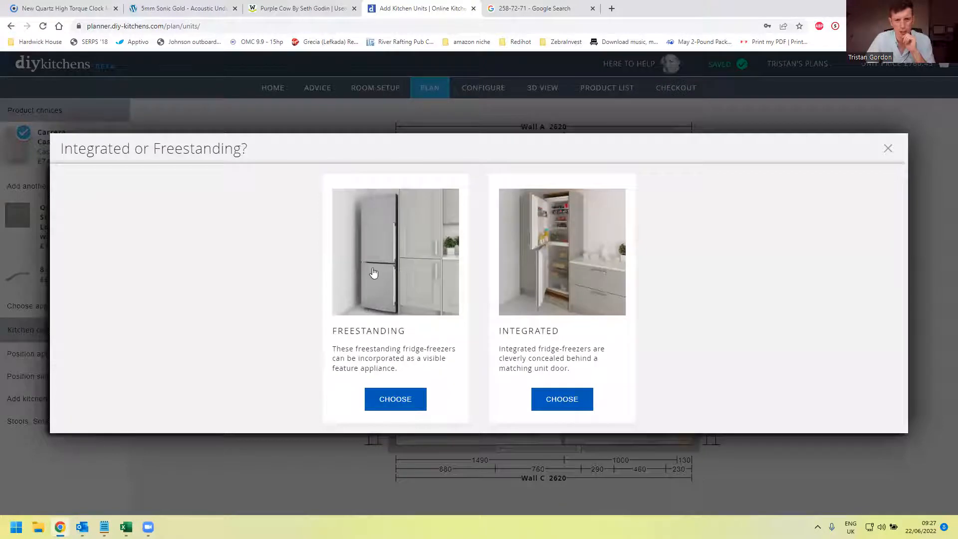
click(572, 394)
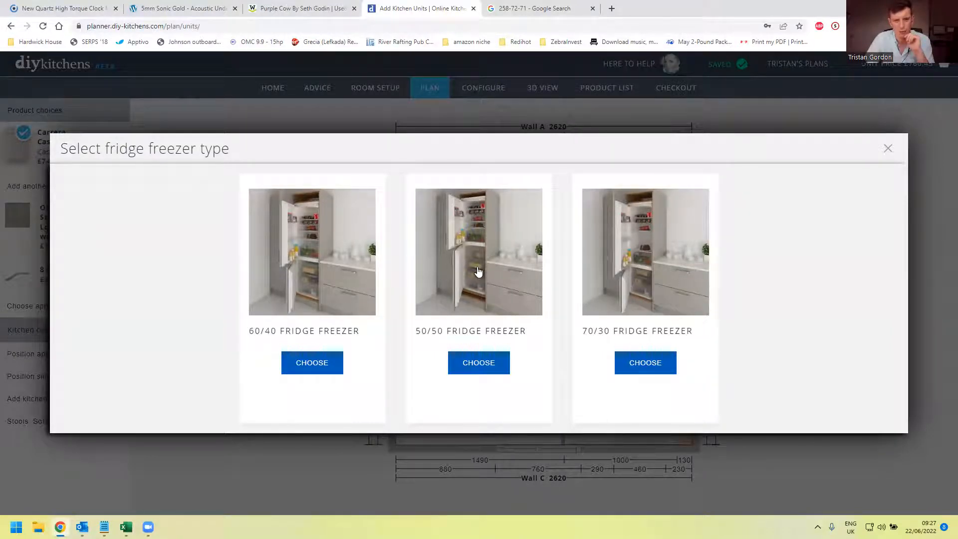
click(604, 269)
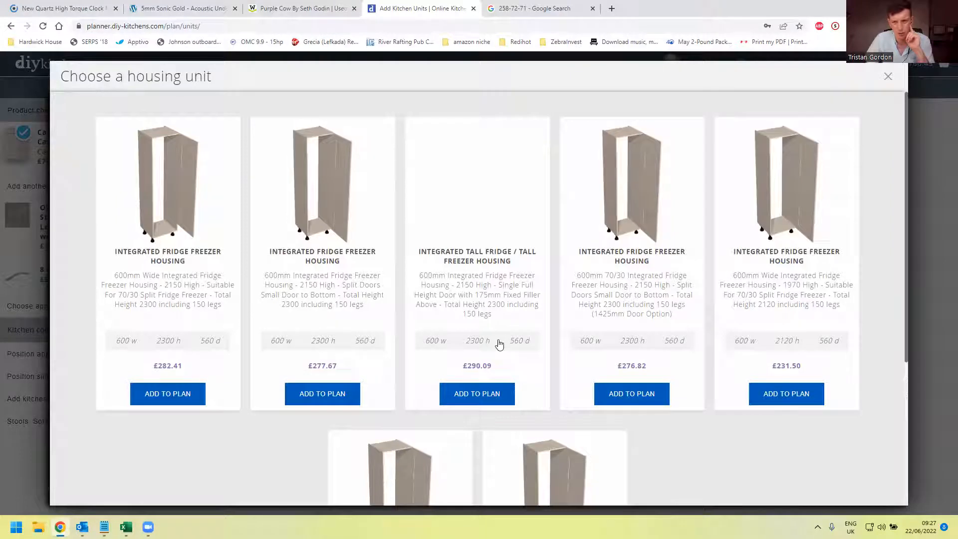
scroll(497, 343, down, 3)
scroll(494, 348, up, 3)
scroll(748, 339, down, 5)
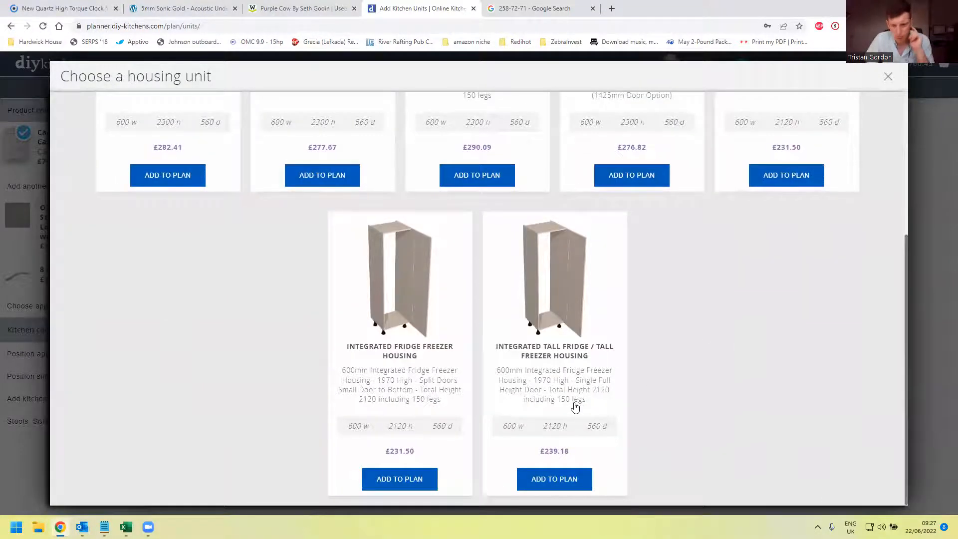
scroll(574, 406, up, 5)
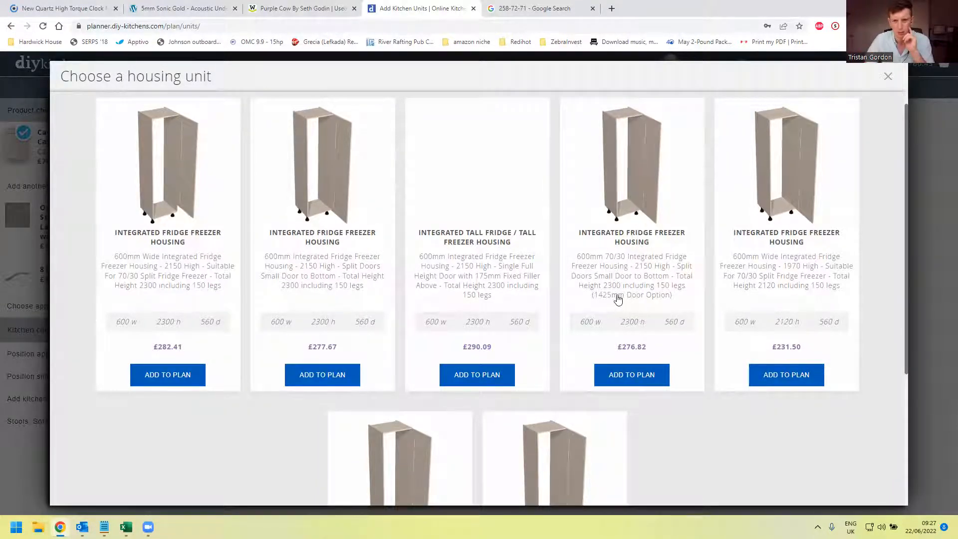
click(631, 375)
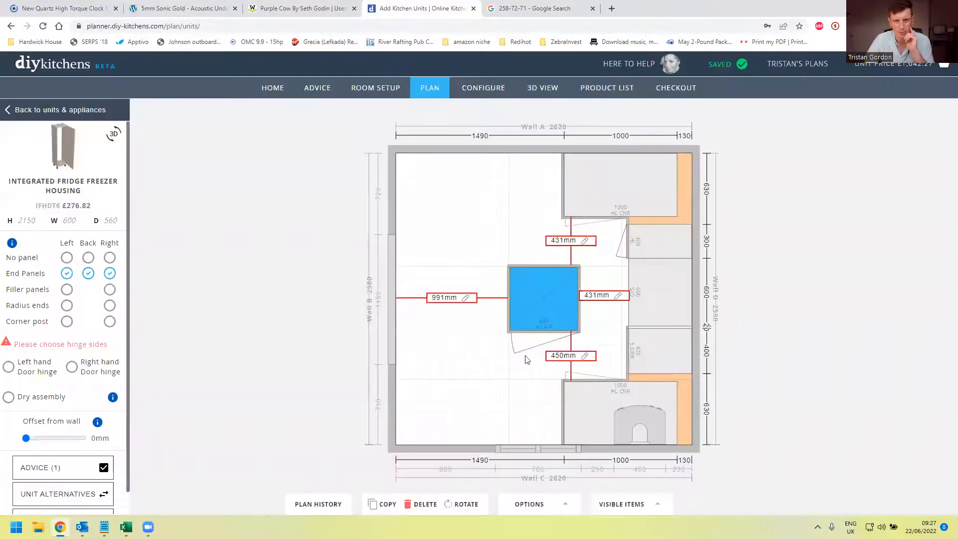
Place the fridge freezer housing in the corner of Wall A and Wall B and give it a left hand door hinge.
drag(547, 313, 440, 189)
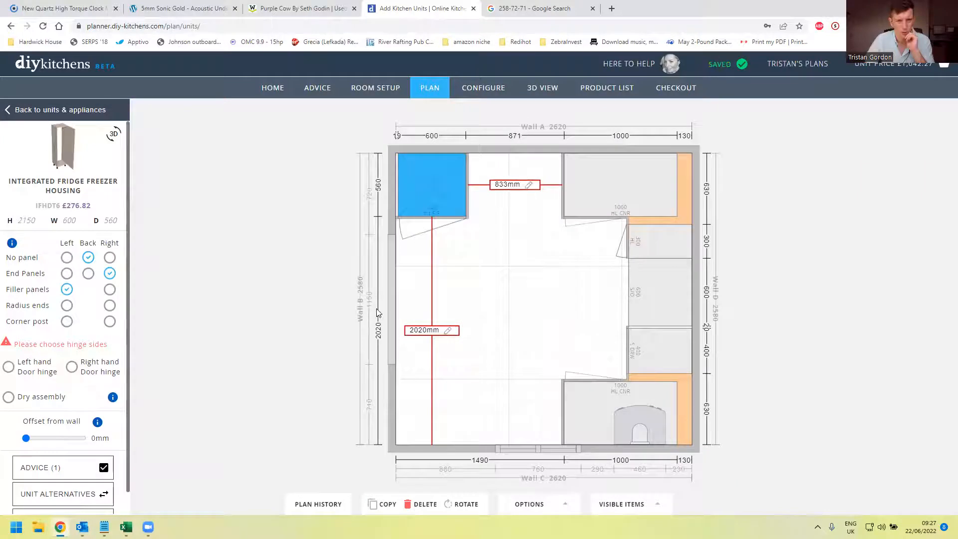
click(43, 368)
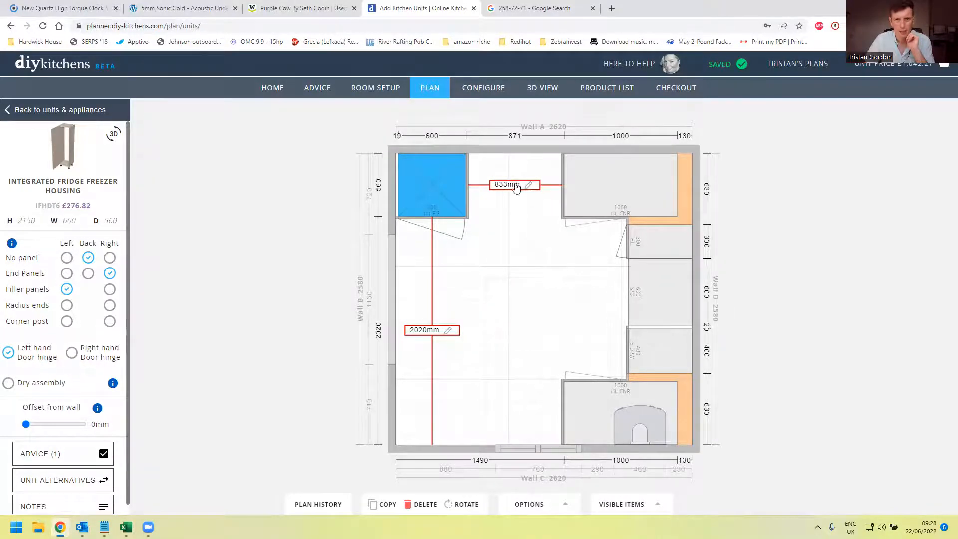
click(501, 186)
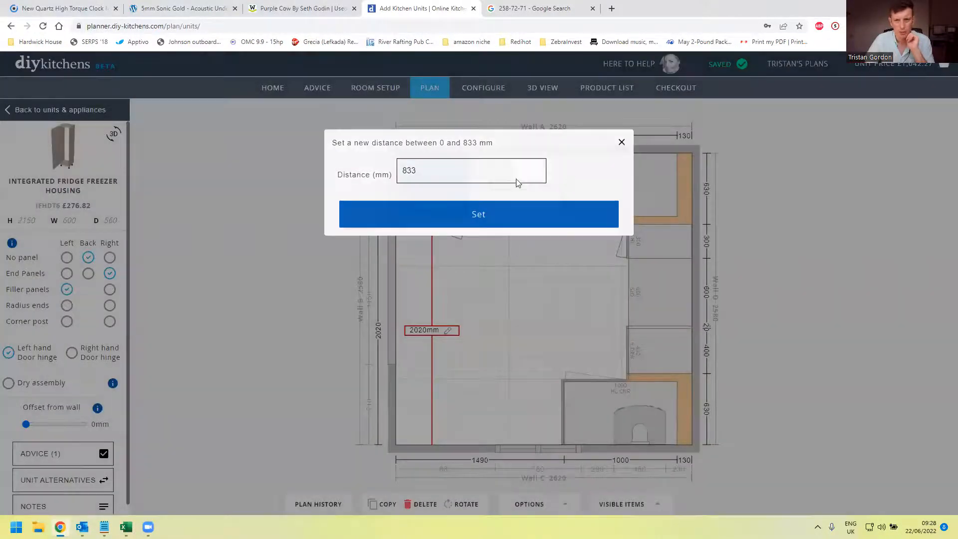
click(734, 155)
click(477, 190)
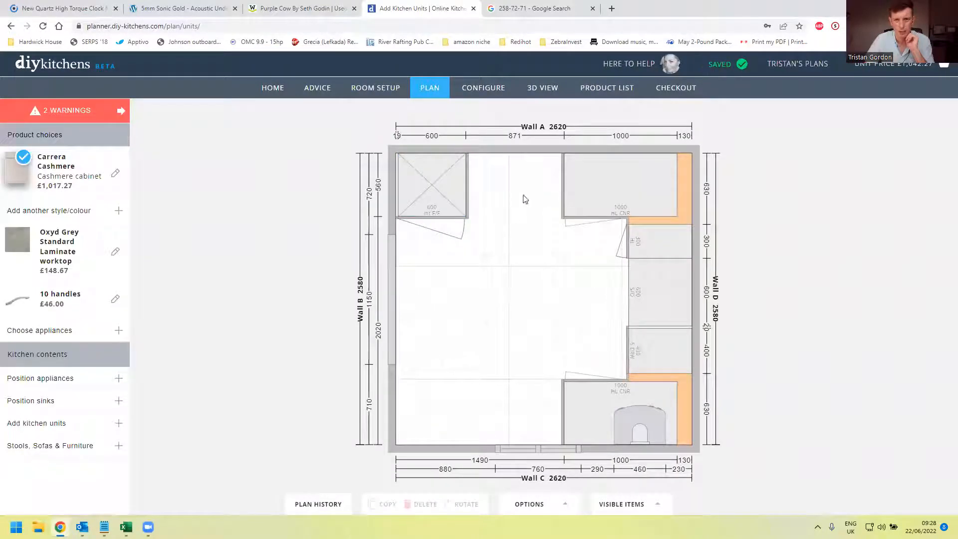
Remove the left end panel from the Highline Corner Base Unit on Wall A.
click(581, 192)
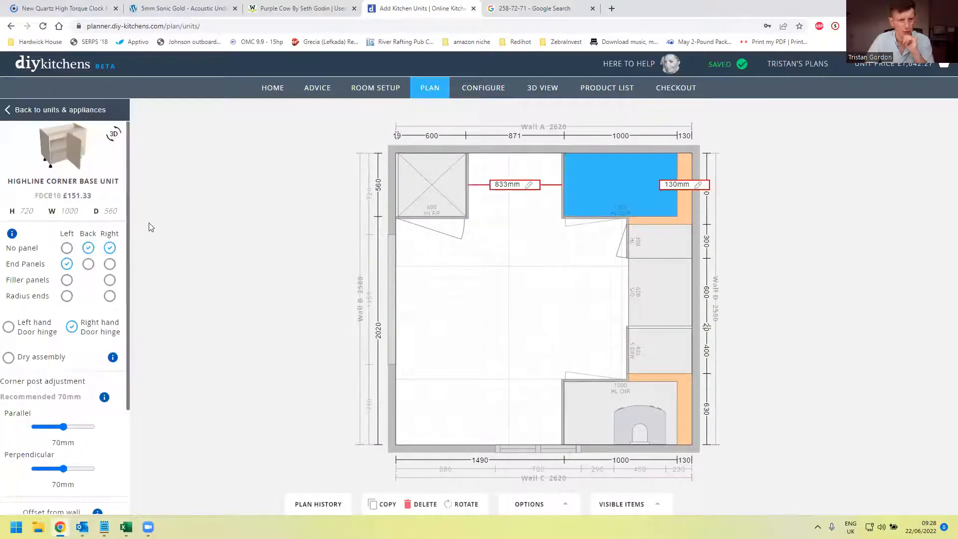
click(66, 248)
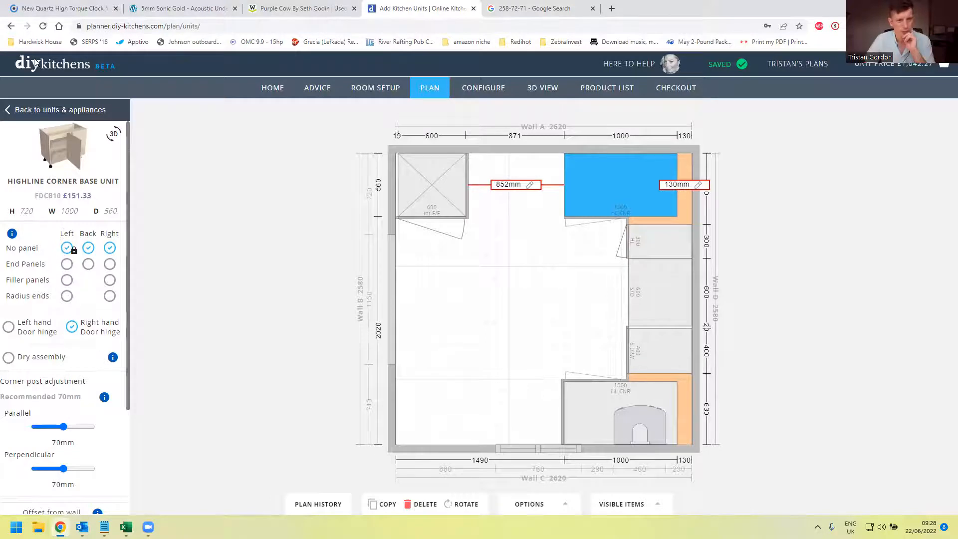
click(44, 112)
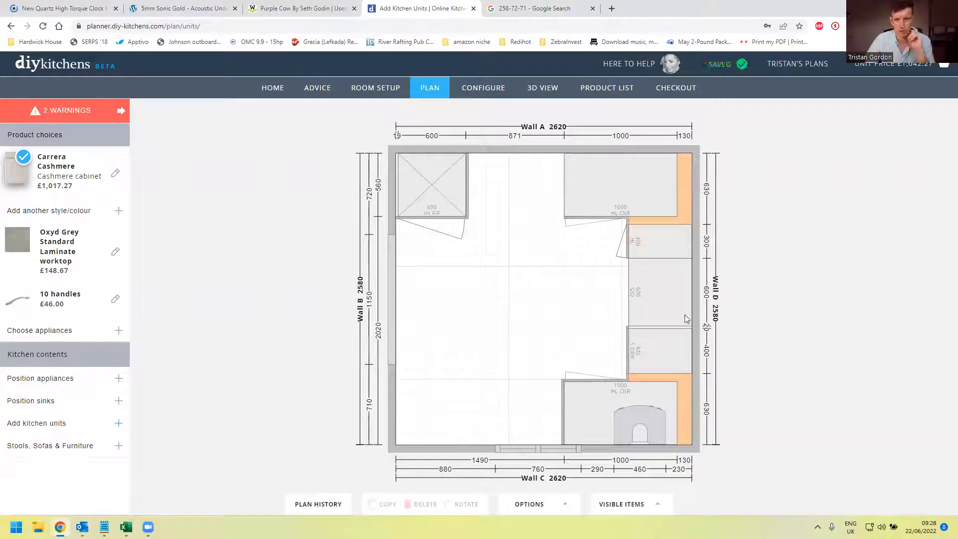
Replace the 400 mm 5 Drawer Base Unit on Wall D with a Highline Single Base Unit.
click(659, 355)
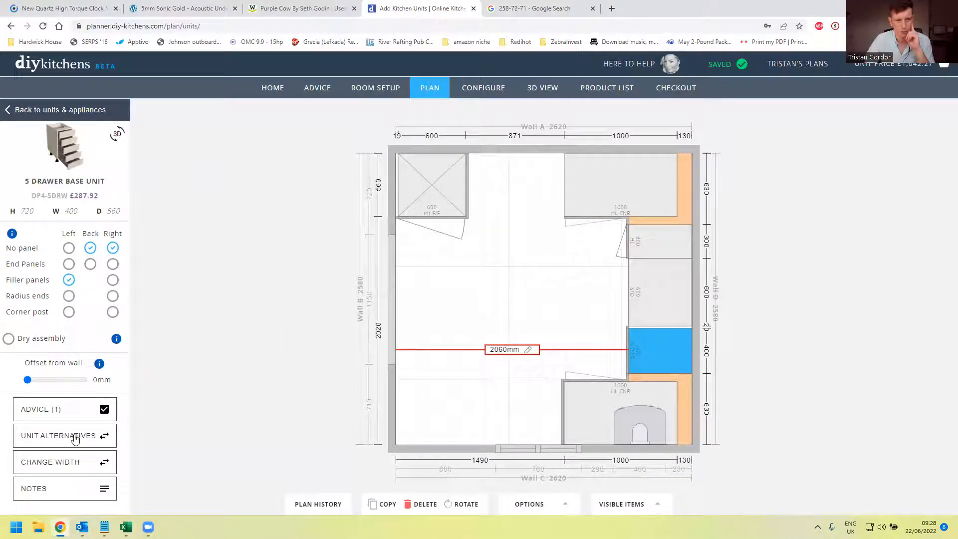
click(96, 437)
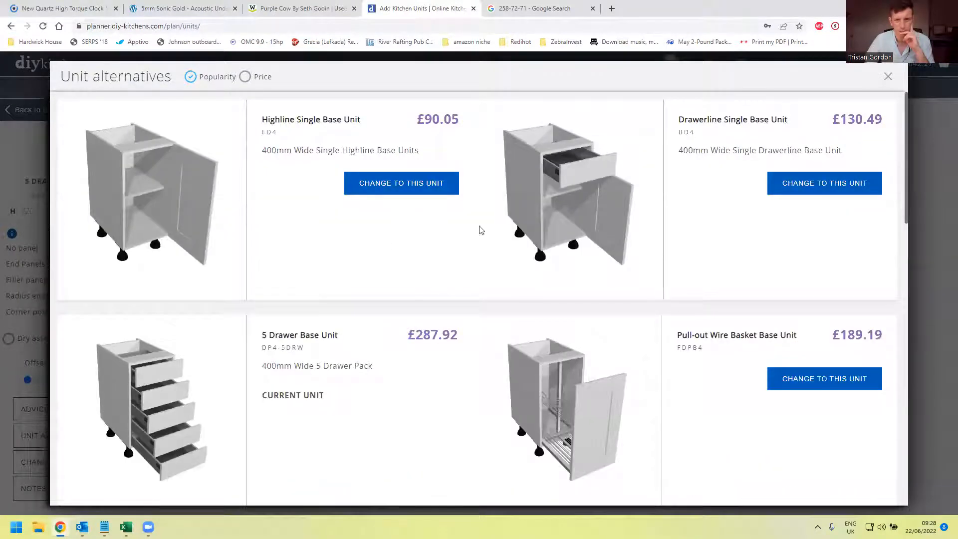
click(445, 190)
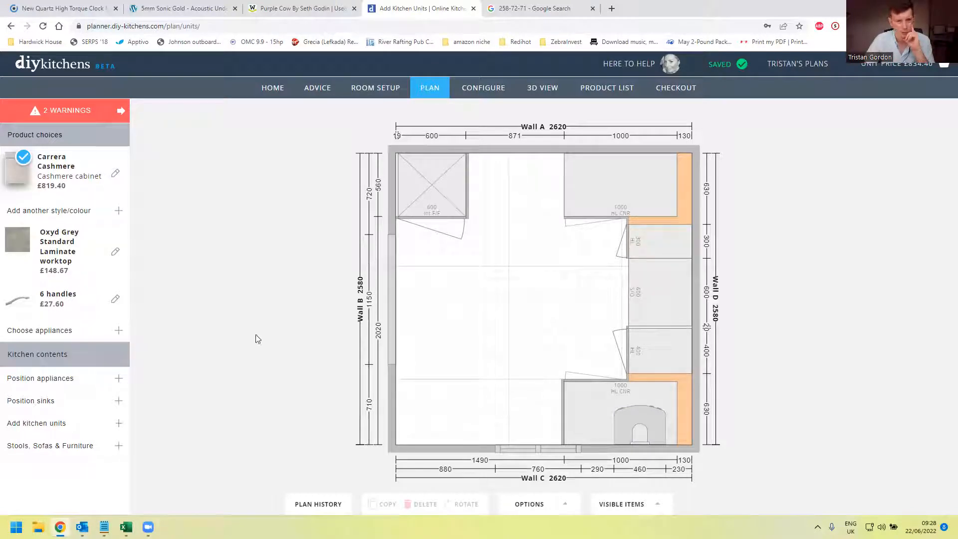
Add an 800 mm Pan Drawer Base Unit and place it against Wall A beside the fridge freezer housing.
click(74, 424)
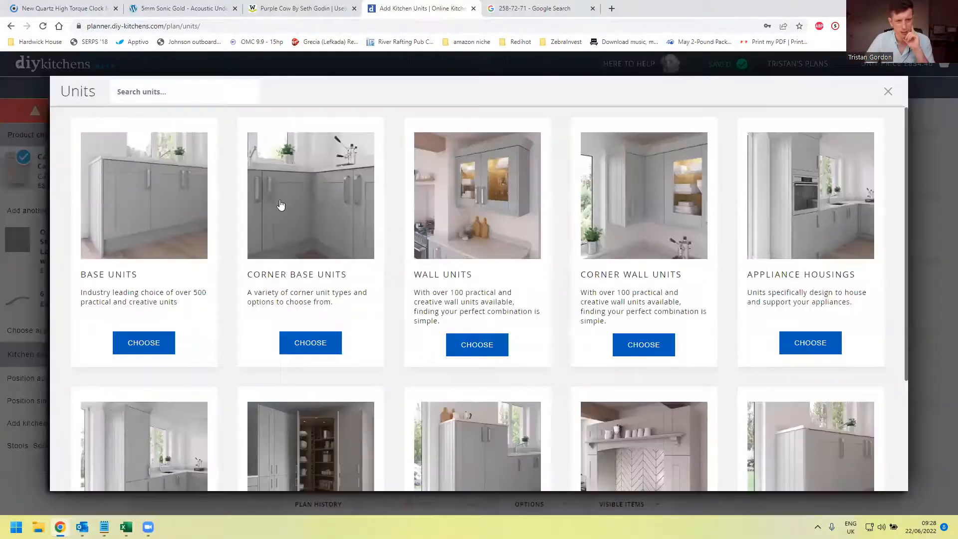
click(175, 216)
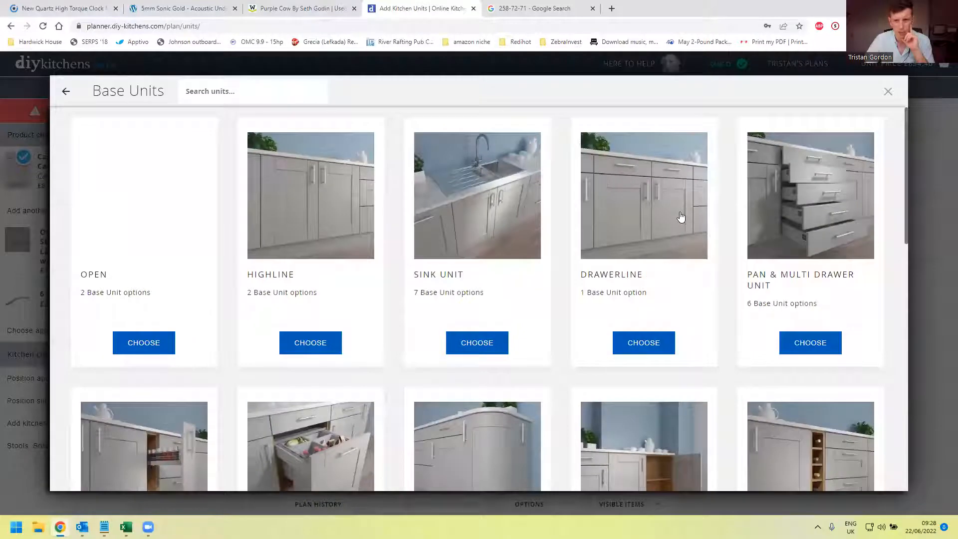
click(759, 198)
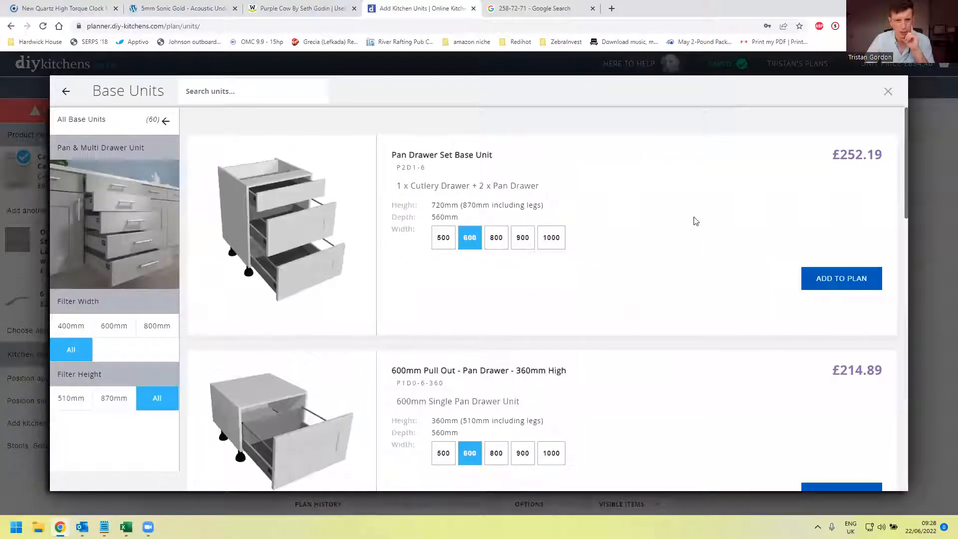
click(497, 238)
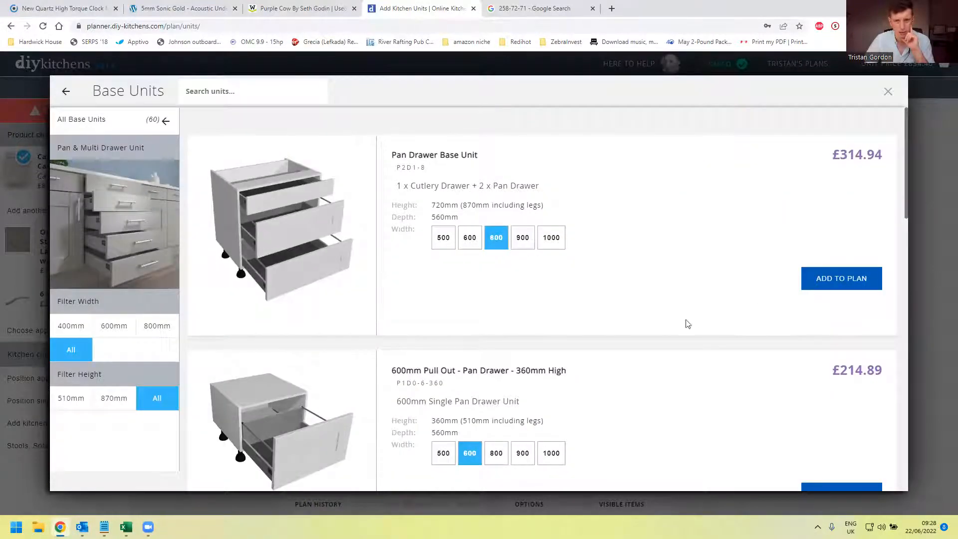
click(841, 278)
drag(552, 309, 519, 201)
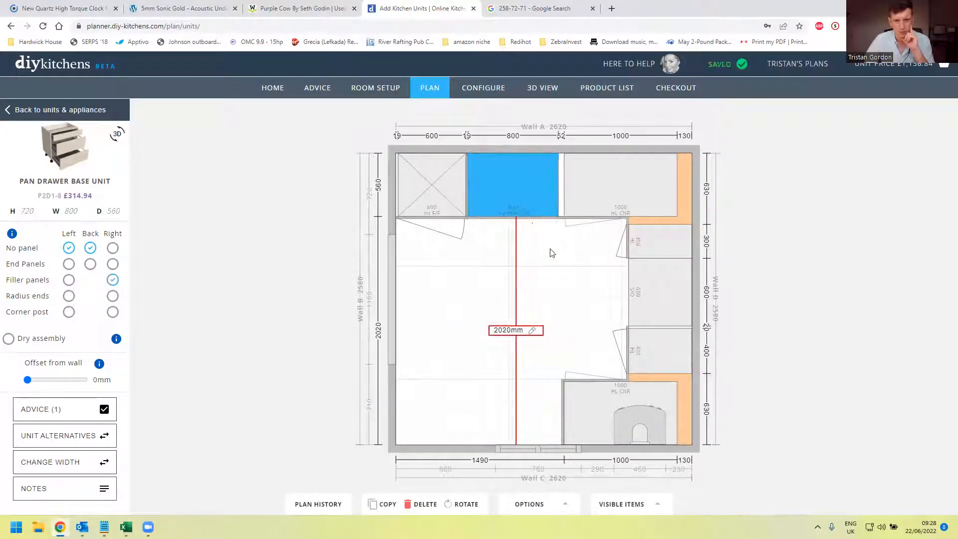
key(Escape)
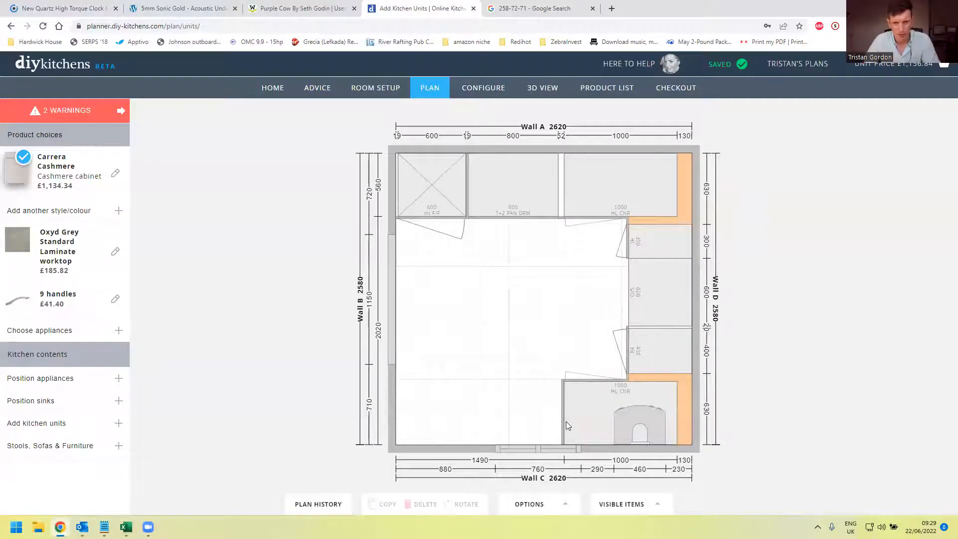
Add a composite 1 bowl inset sink with a 500 mm Single Sink Base Unit to the plan.
click(95, 402)
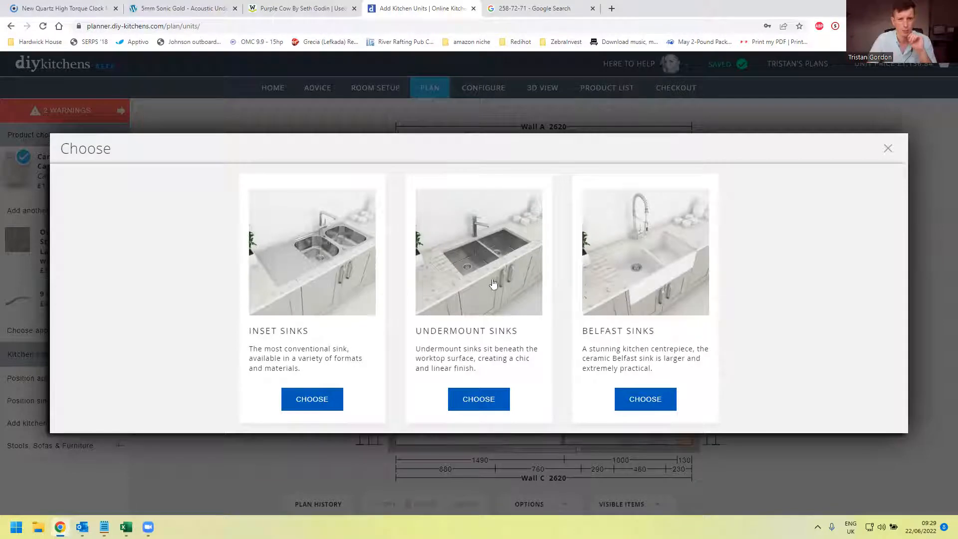
click(348, 274)
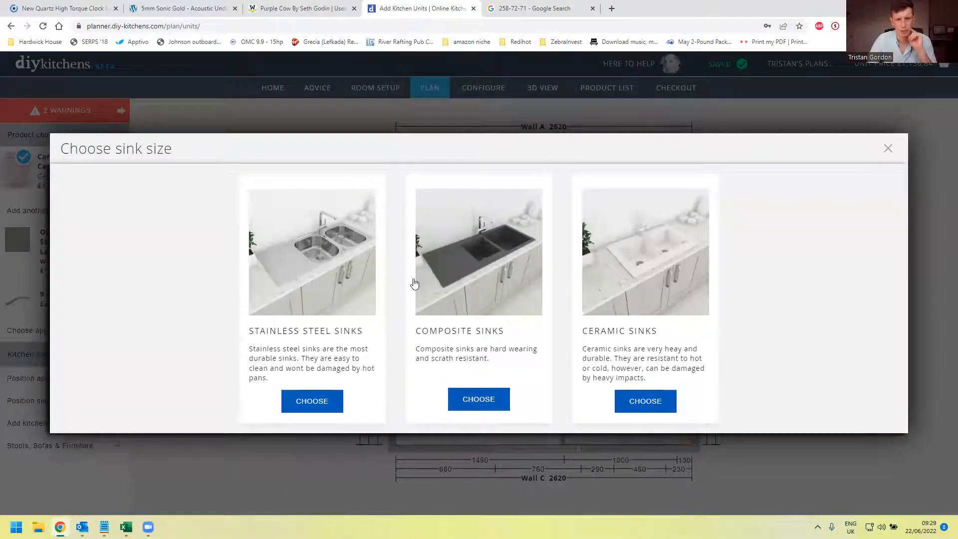
click(421, 265)
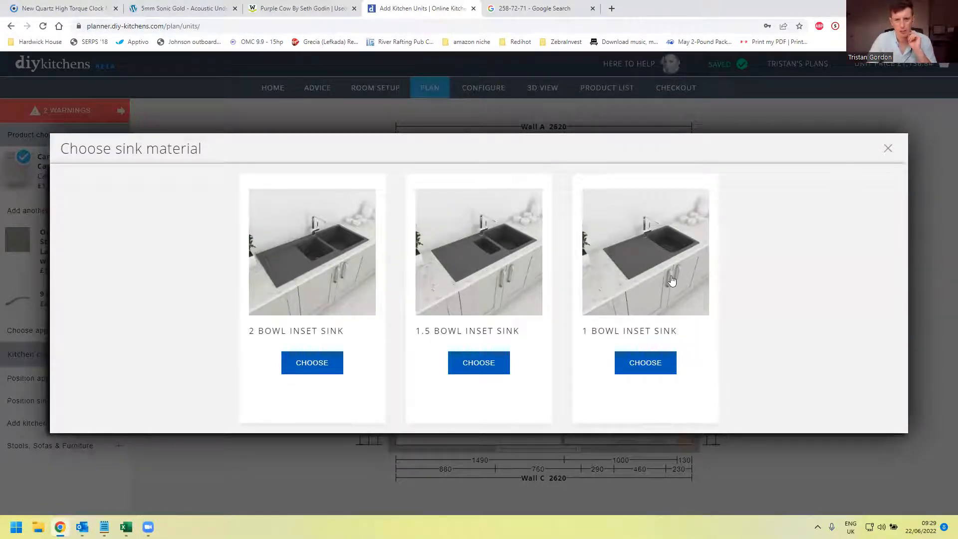
click(642, 363)
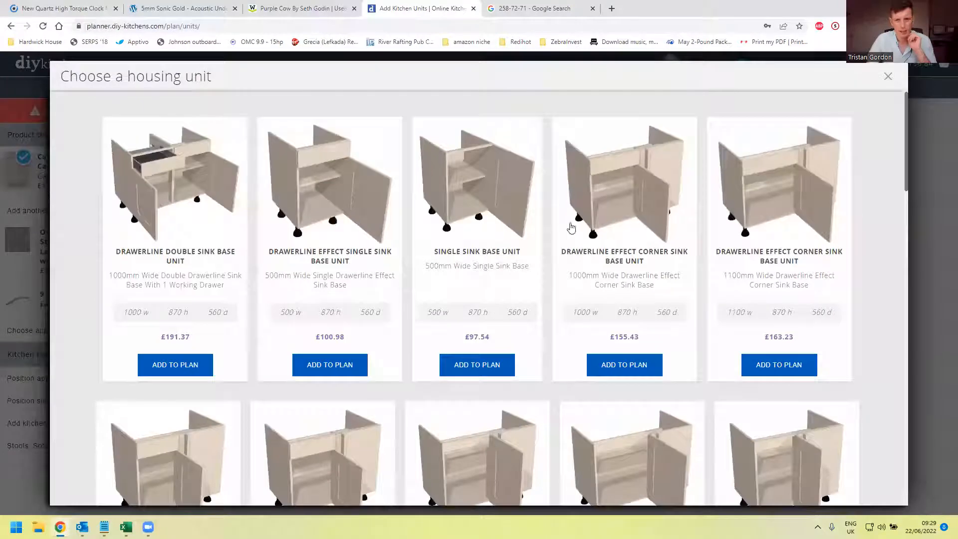
scroll(541, 369, down, 7)
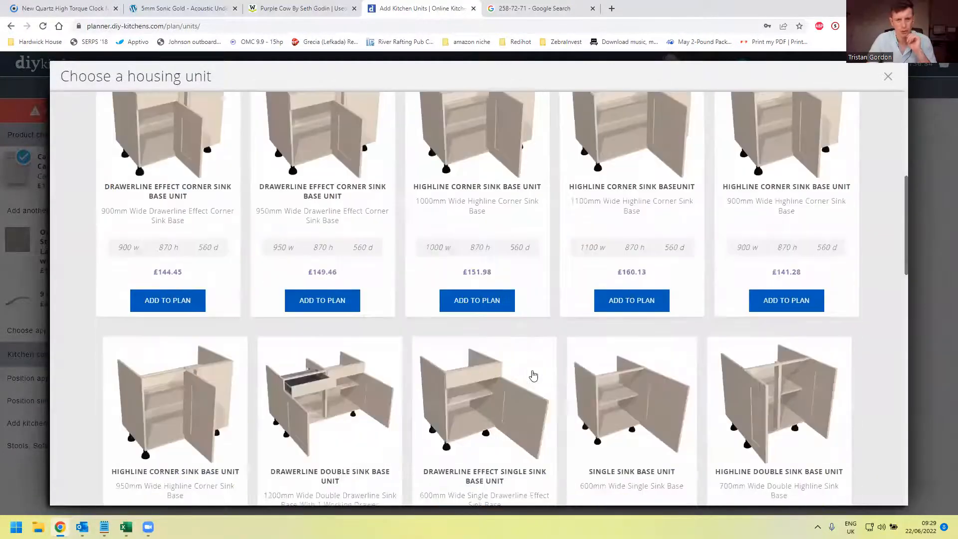
scroll(533, 373, up, 7)
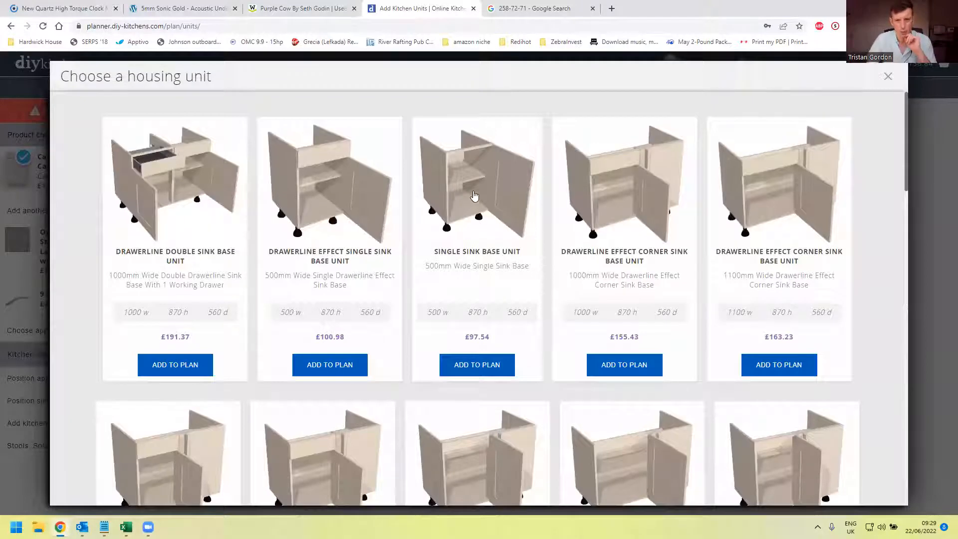
click(472, 213)
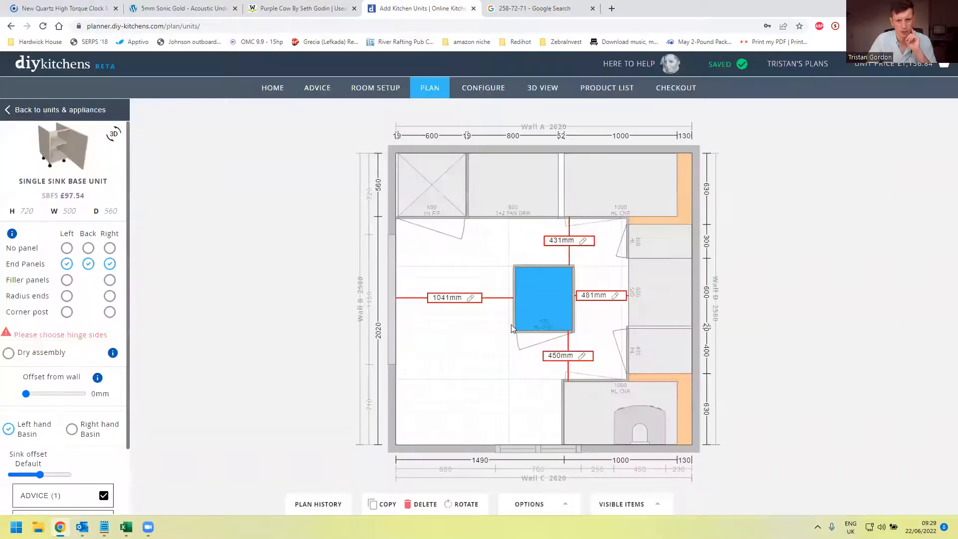
Place the sink base unit against Wall C beside the corner unit and set it to a right hand basin.
drag(541, 321, 536, 414)
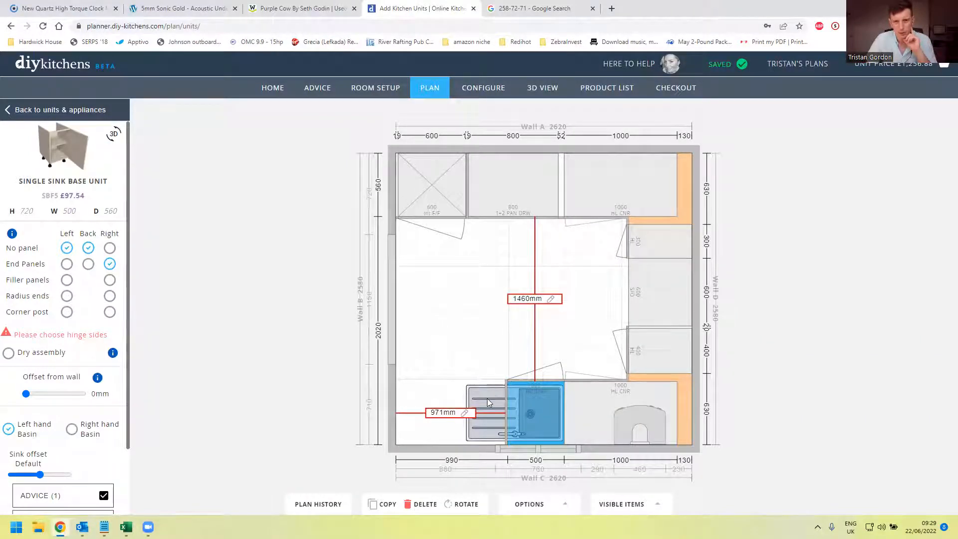
click(72, 431)
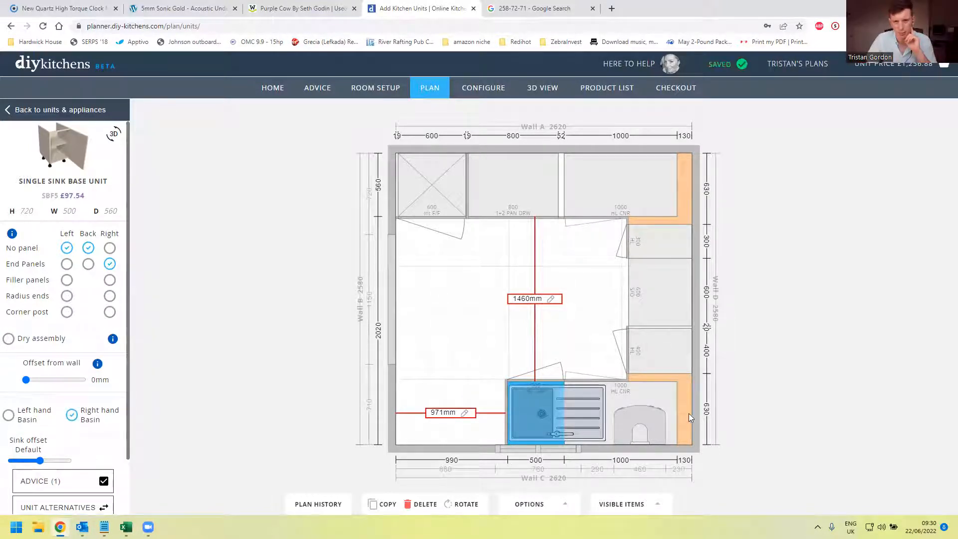
click(41, 415)
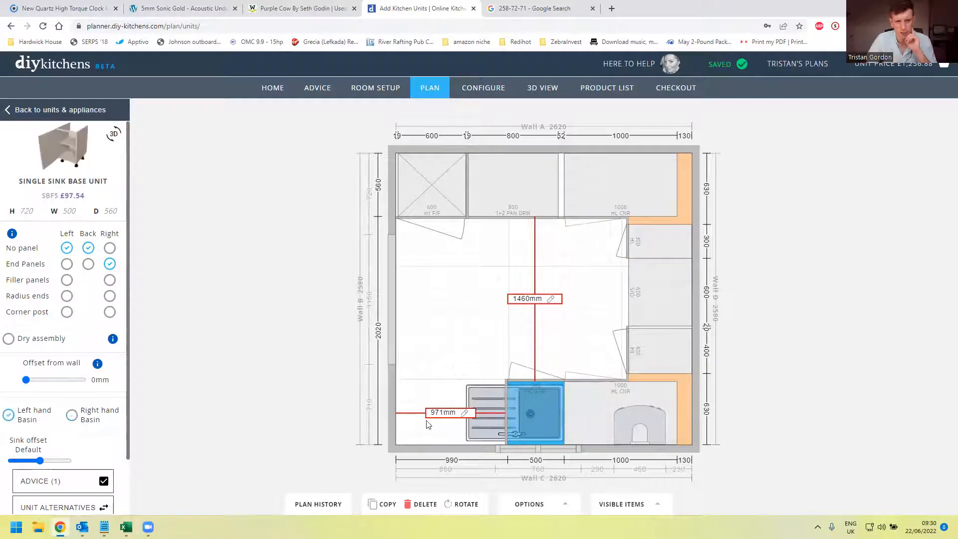
click(102, 422)
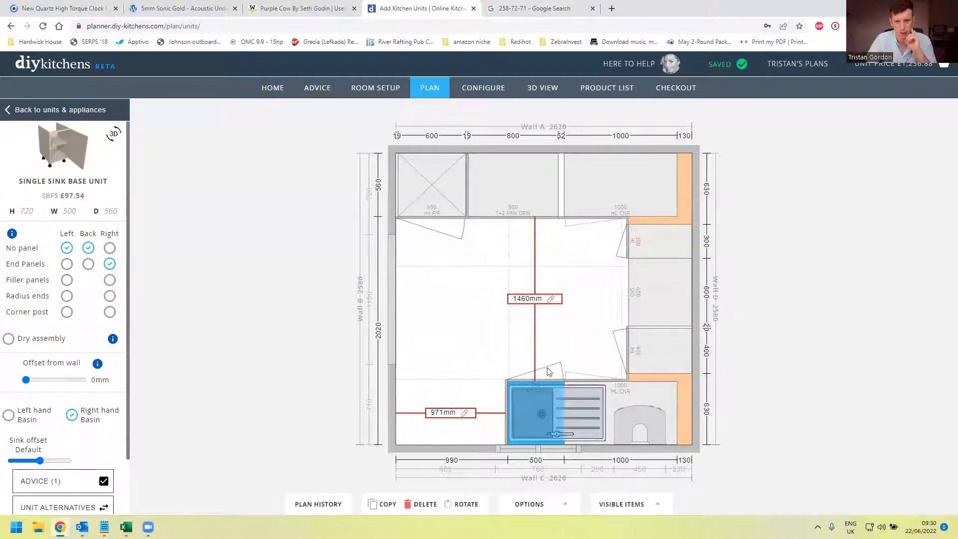
Add an integrated washing machine to the plan and place it against Wall C beside the sink base unit.
click(492, 392)
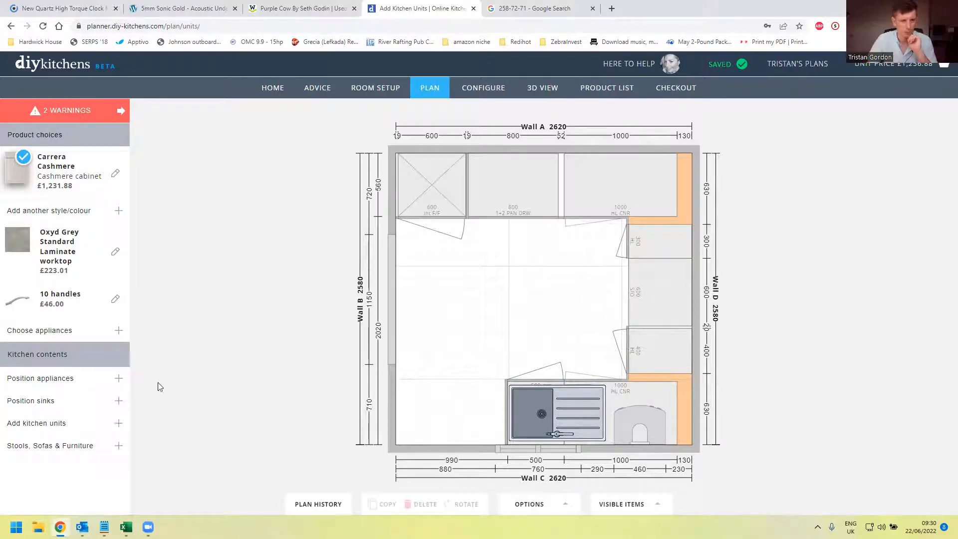
click(74, 380)
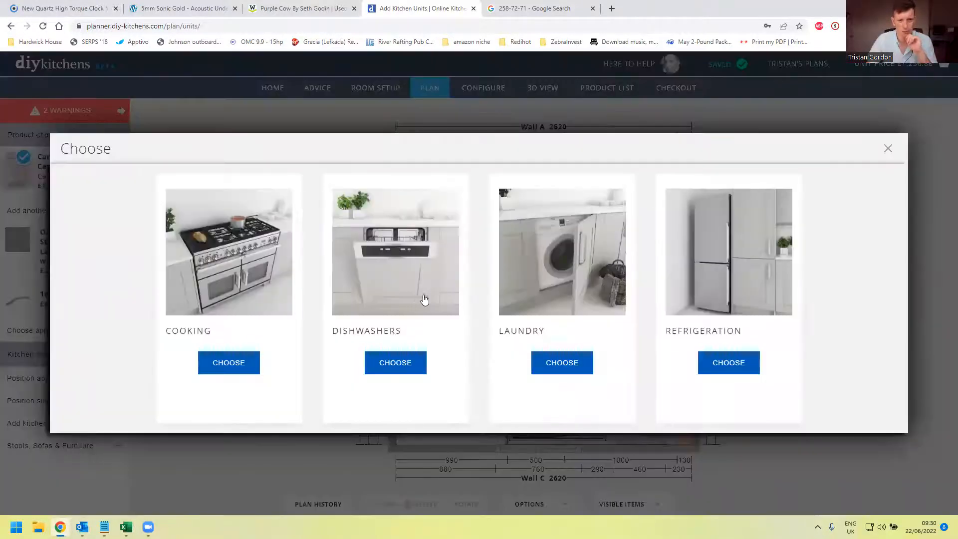
click(546, 289)
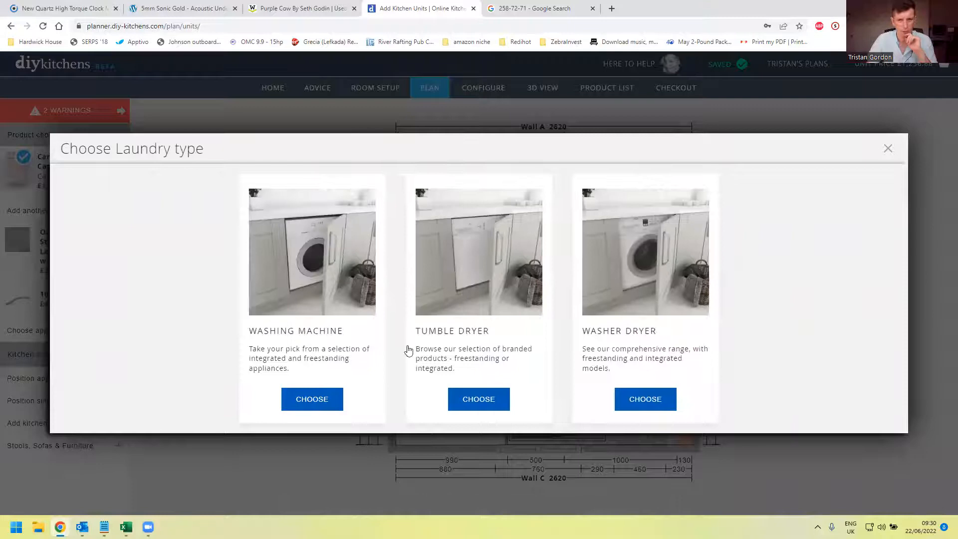
click(323, 277)
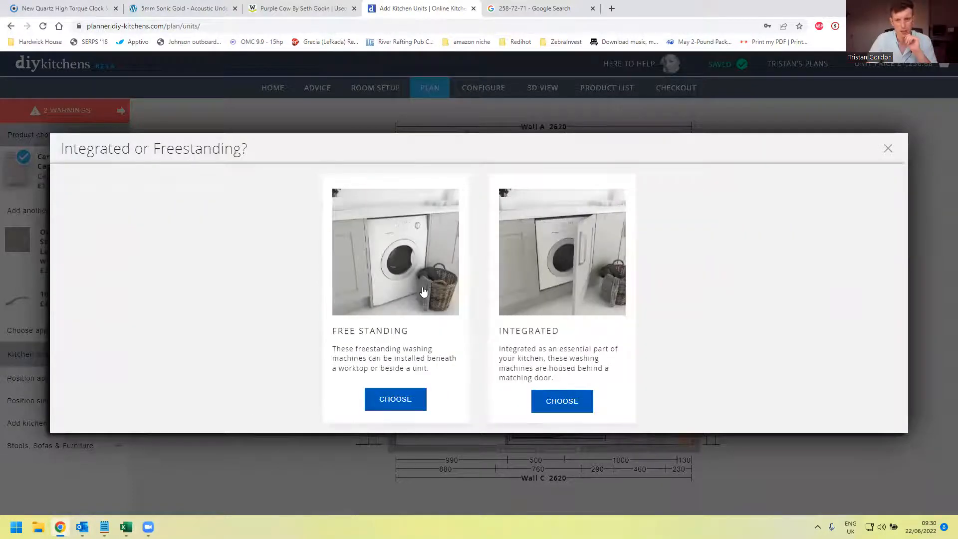
click(587, 272)
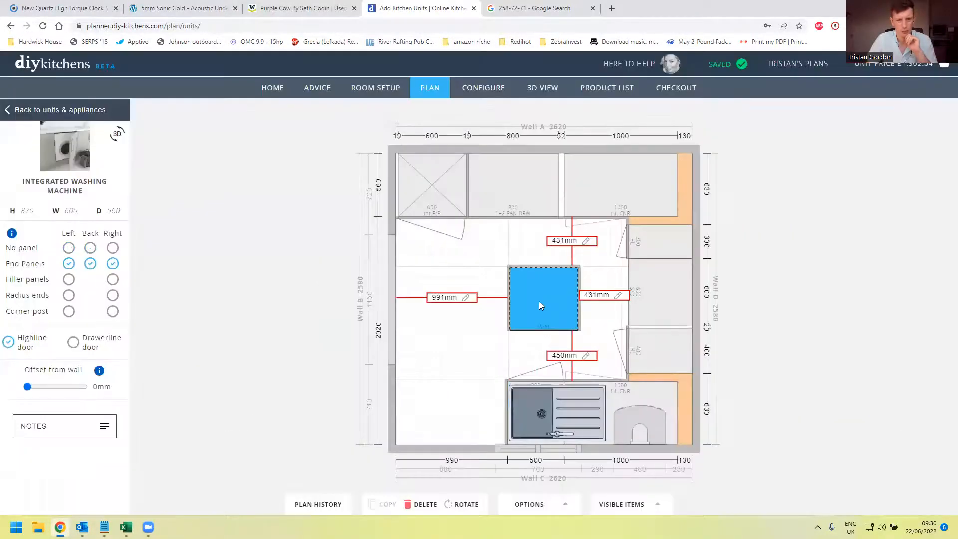
drag(553, 289, 478, 424)
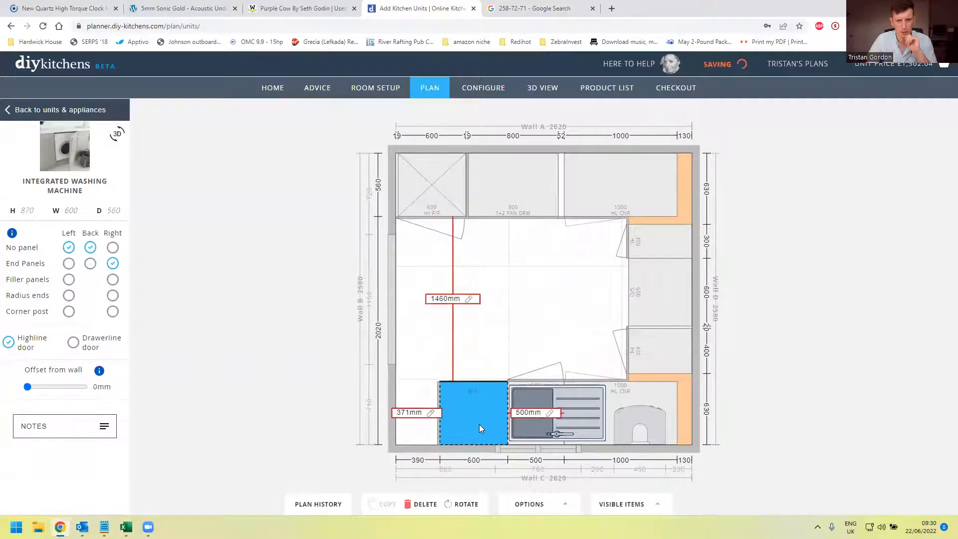
click(438, 392)
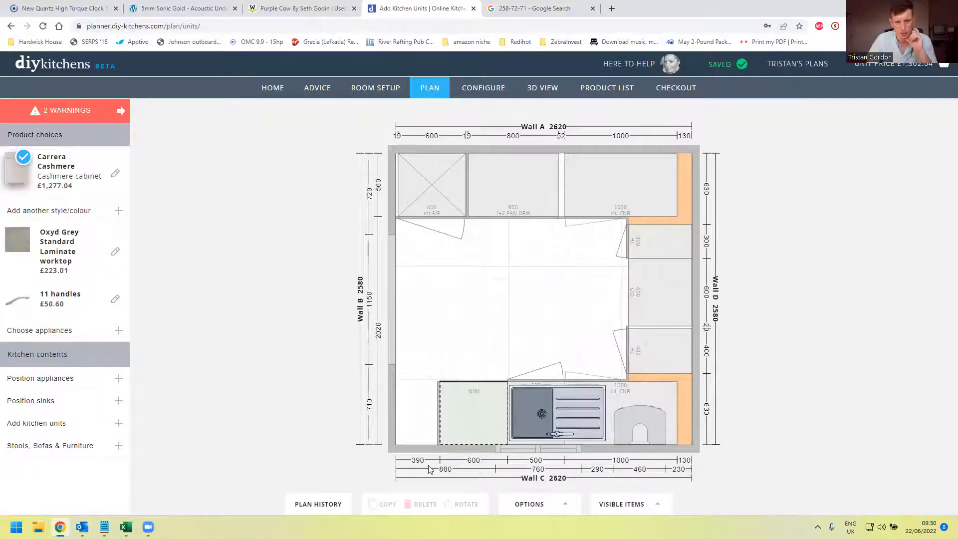
click(455, 430)
click(406, 435)
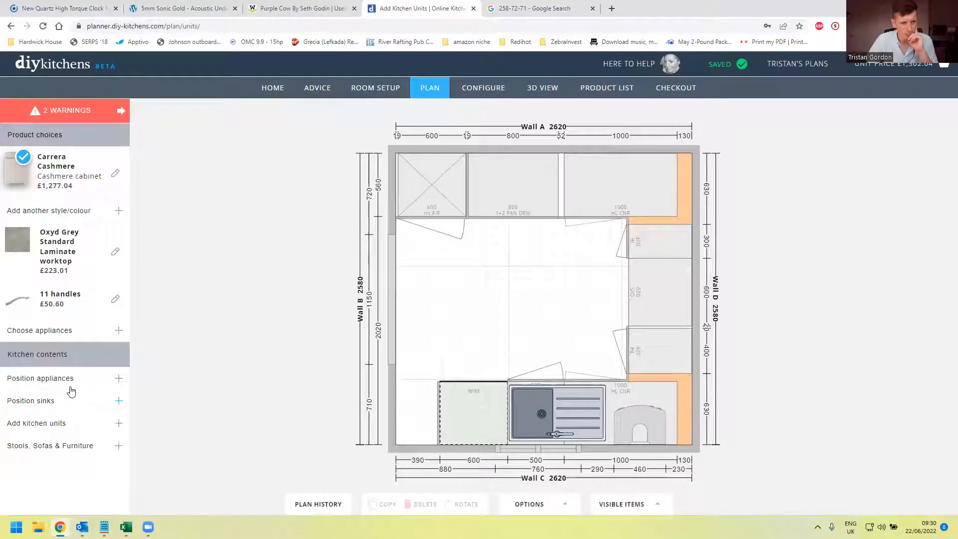
Add a 600 mm Highline Pull-out Bin Unit with 2 x 32 Litre bins to the plan.
click(63, 424)
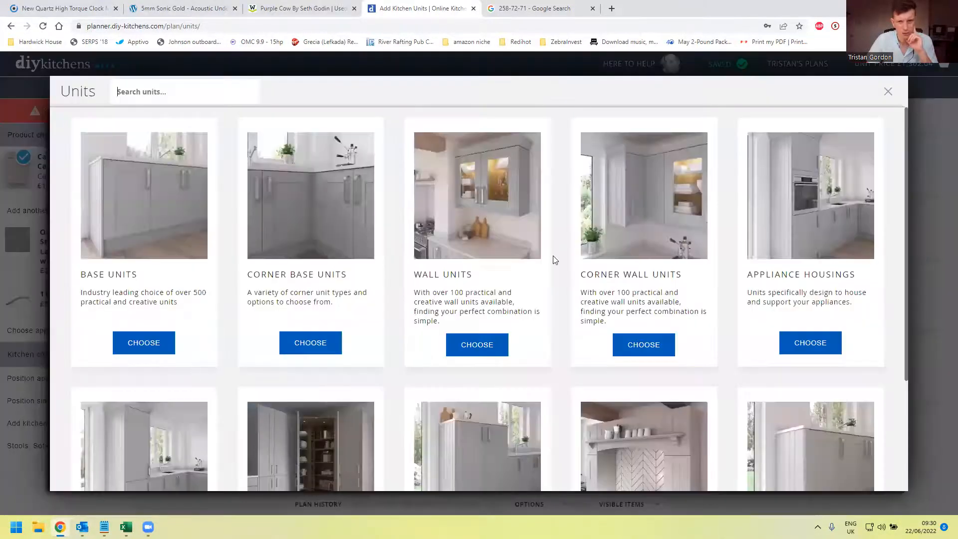
click(180, 217)
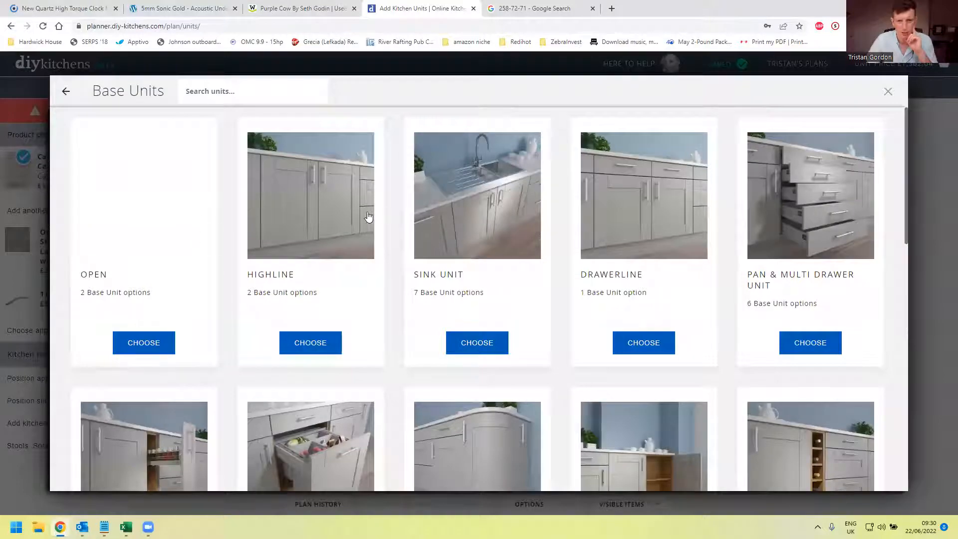
scroll(702, 255, down, 2)
scroll(701, 255, down, 9)
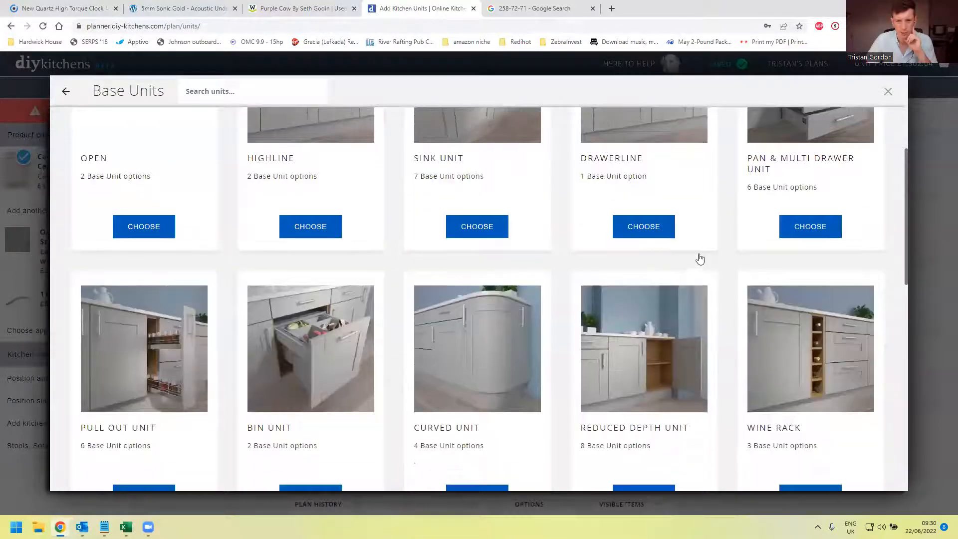
scroll(697, 261, down, 2)
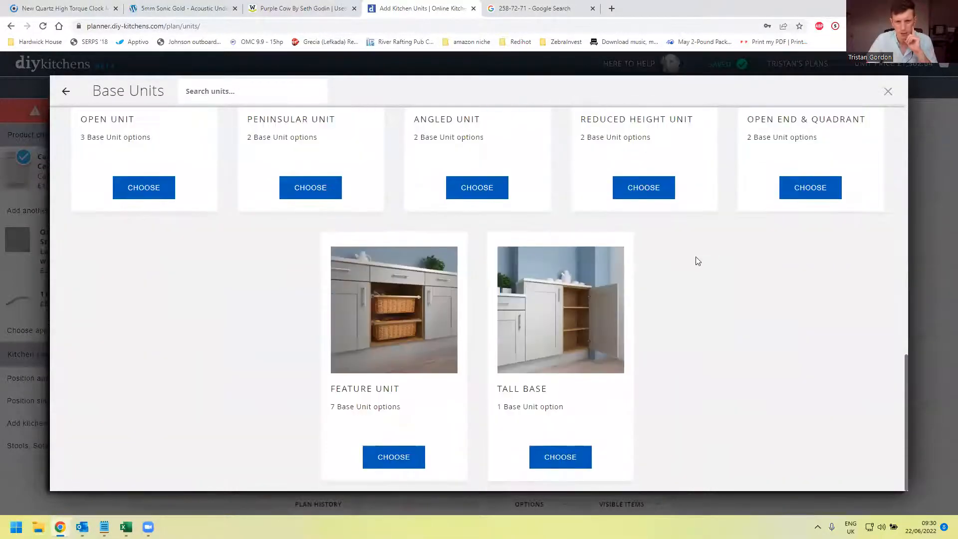
scroll(552, 351, up, 8)
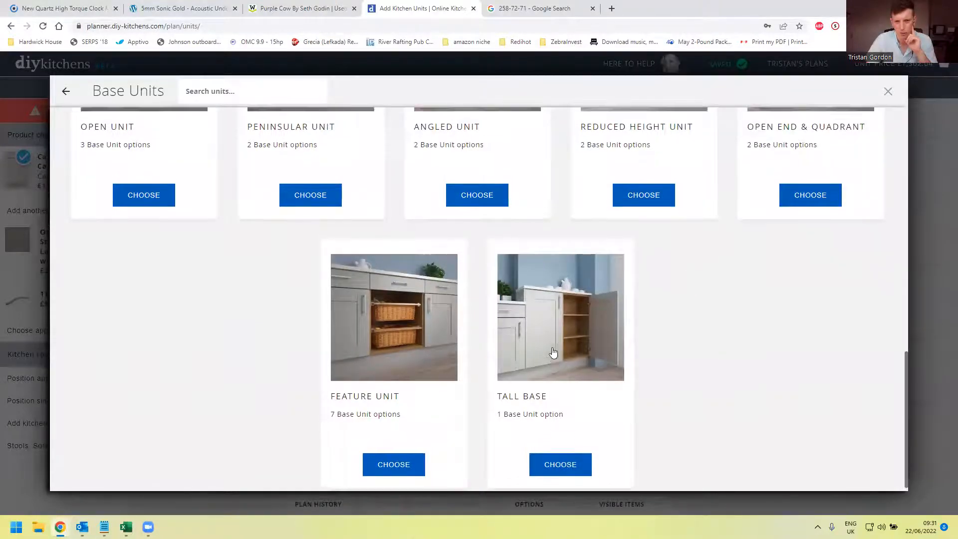
scroll(346, 373, down, 2)
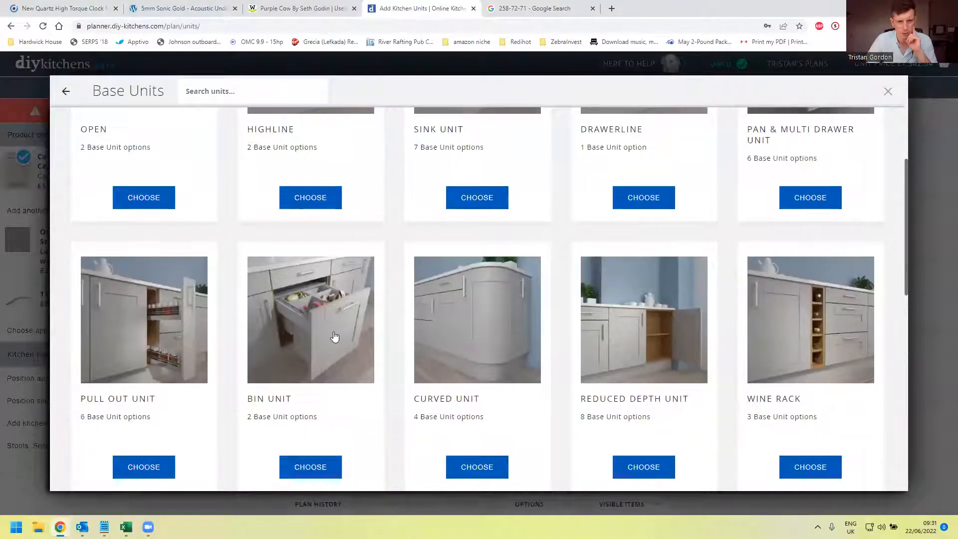
click(333, 336)
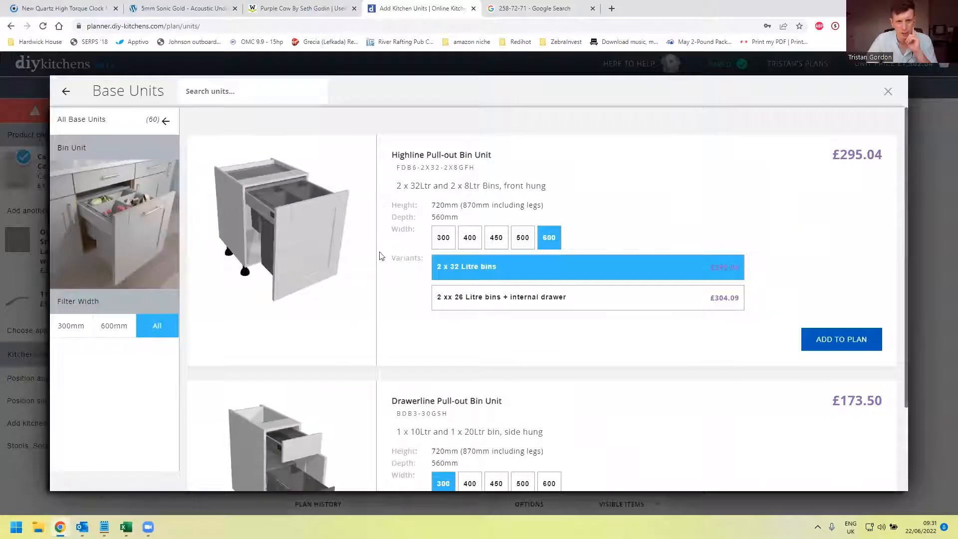
scroll(339, 307, down, 2)
scroll(526, 271, up, 2)
click(821, 340)
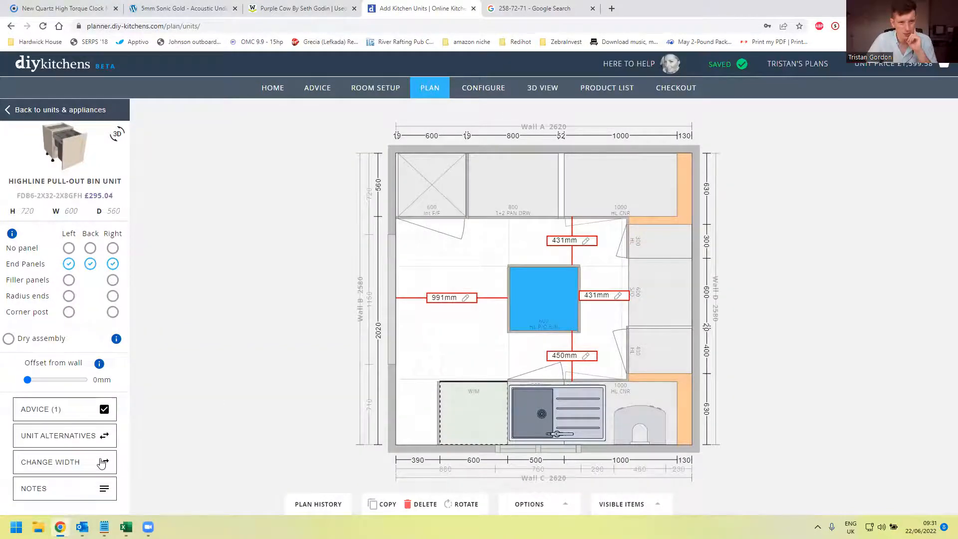
Review the bin unit's alternatives and change it to the 400 mm Highline Bin Base Unit with 1 x 15 Litre bin.
click(100, 438)
scroll(370, 278, down, 8)
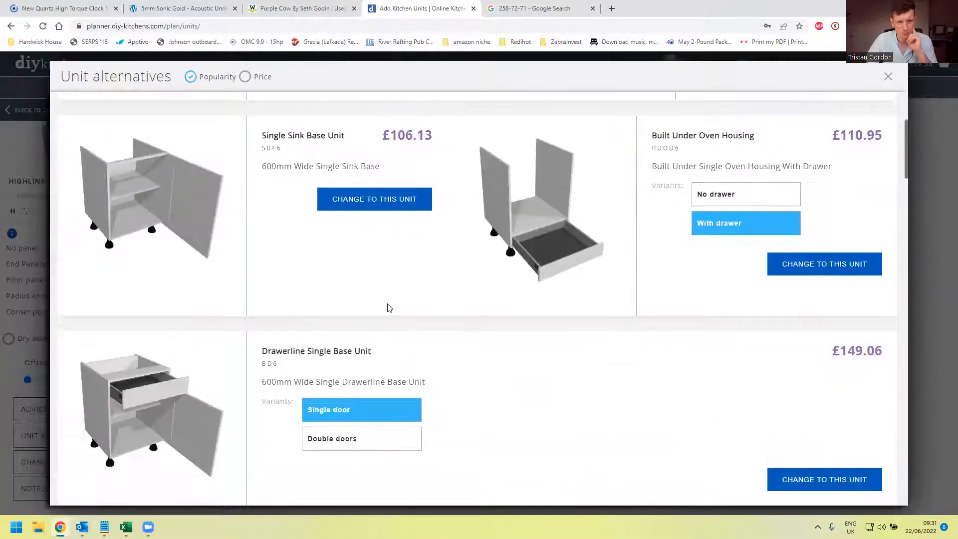
scroll(382, 297, down, 1)
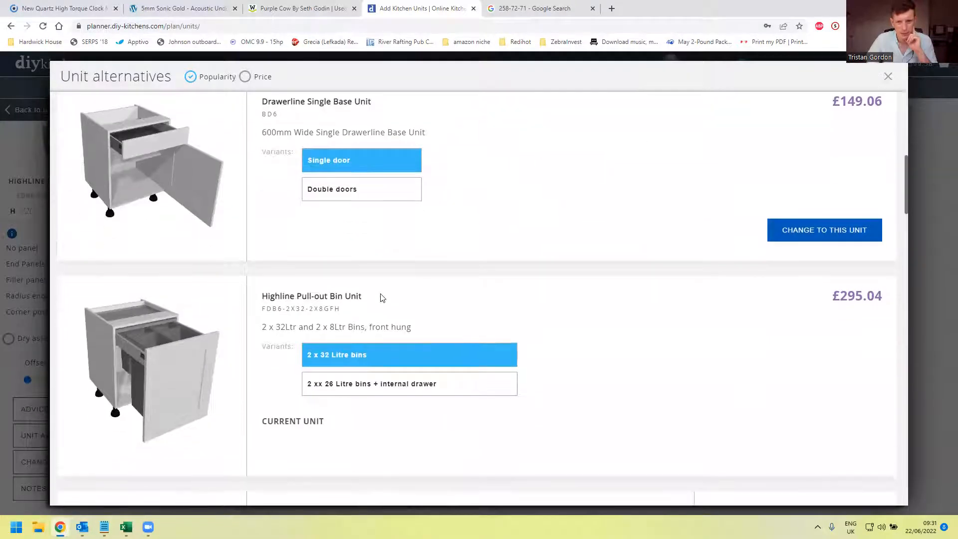
scroll(382, 298, down, 2)
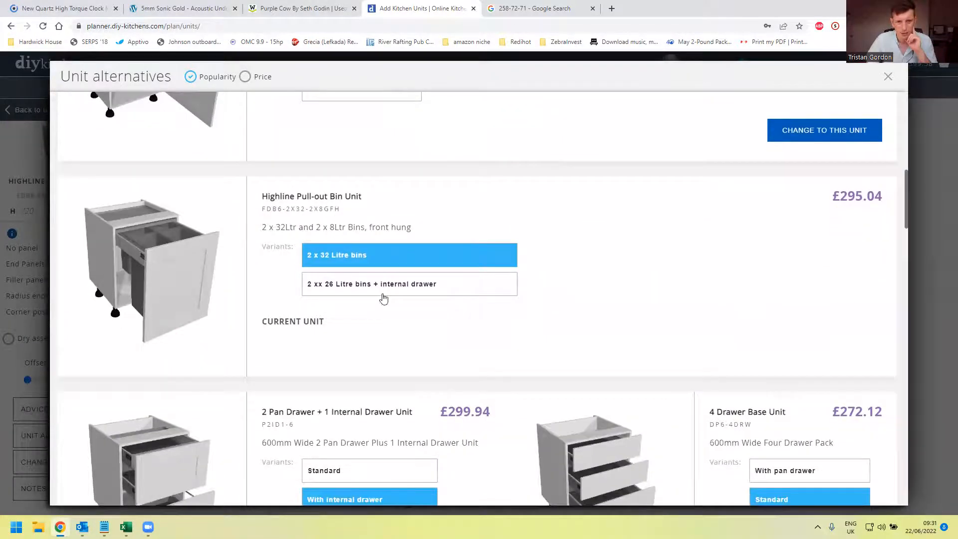
click(887, 76)
click(101, 464)
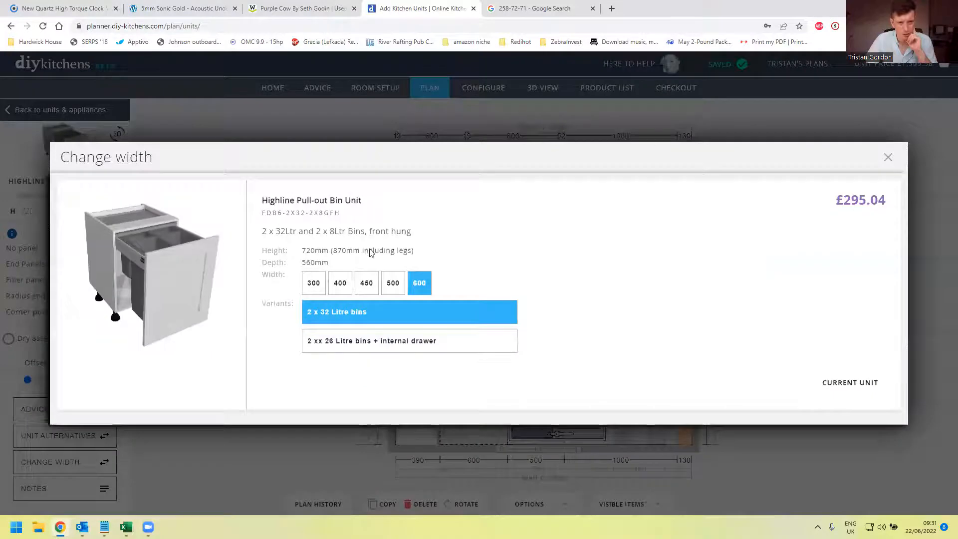
click(348, 281)
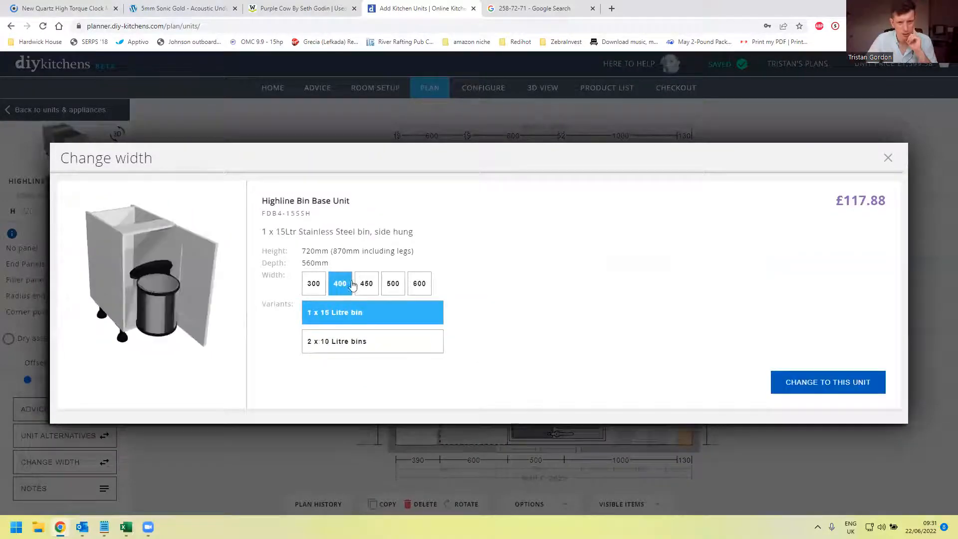
click(813, 384)
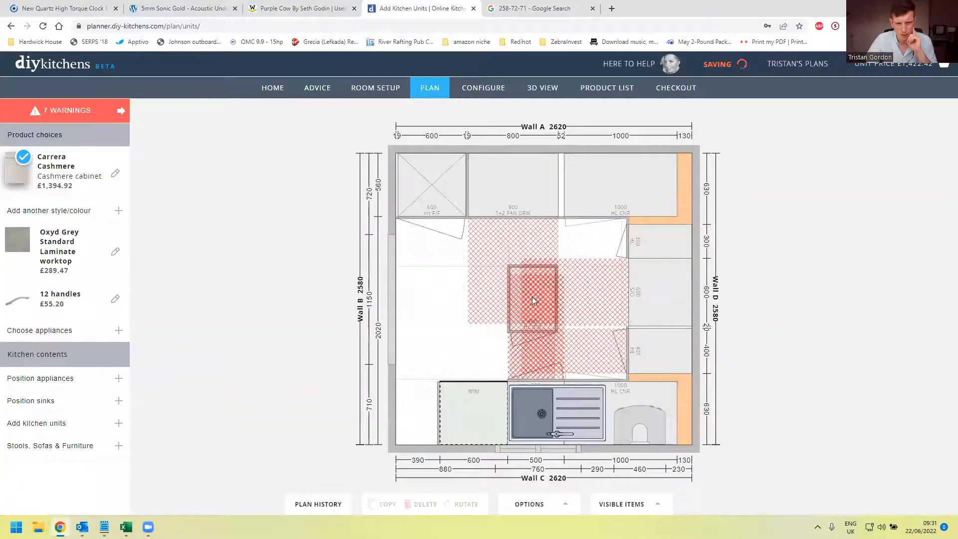
Place the 400 mm bin unit against Wall C between Wall B and the washing machine, and check the plan's warnings.
drag(532, 297, 417, 434)
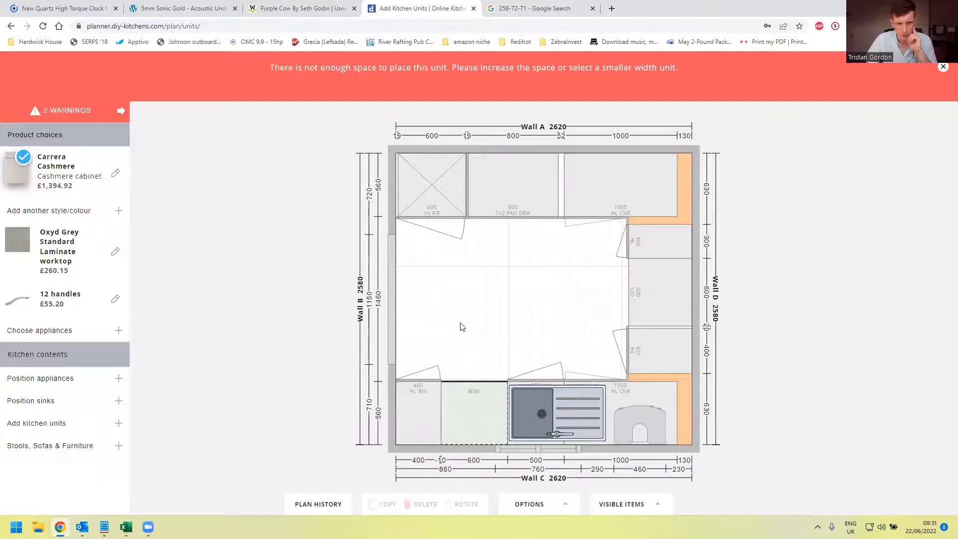
click(428, 398)
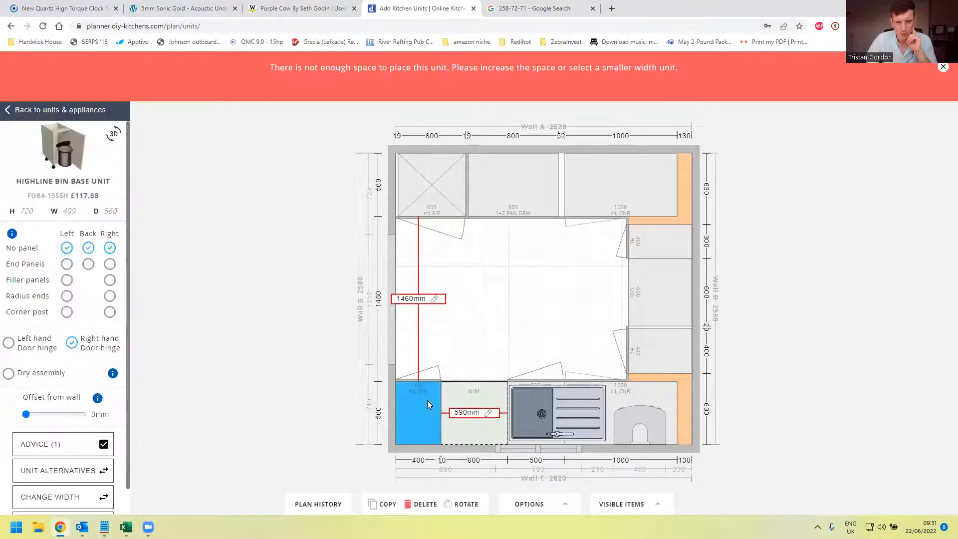
click(473, 427)
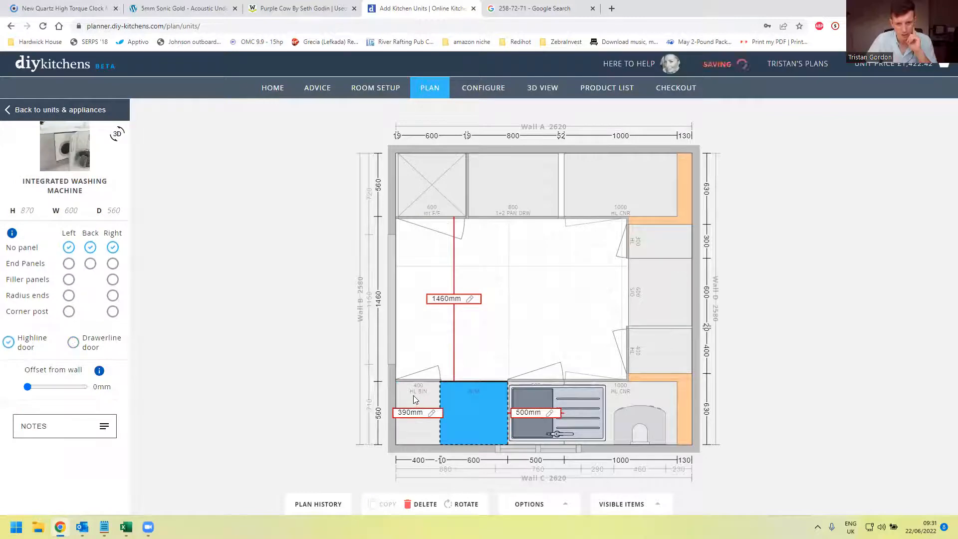
drag(413, 395, 443, 425)
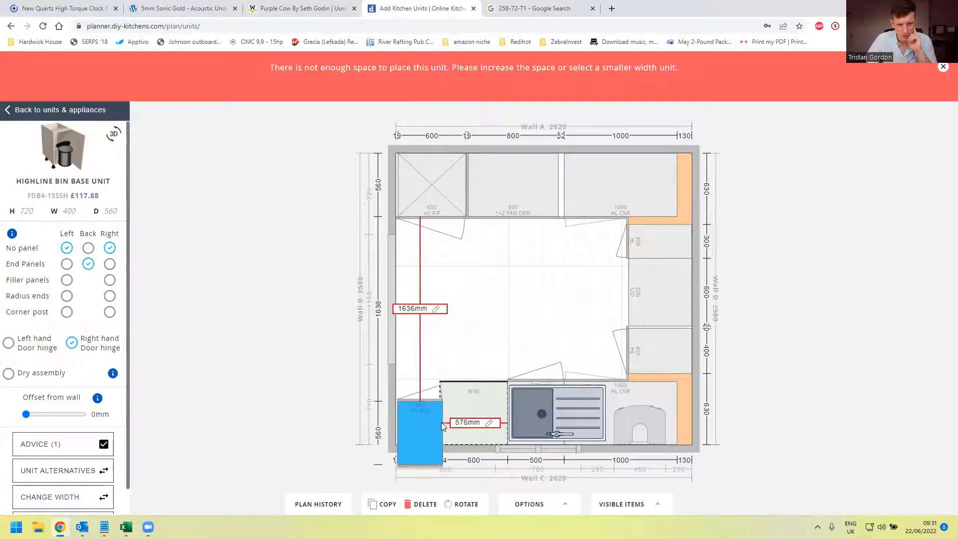
click(482, 337)
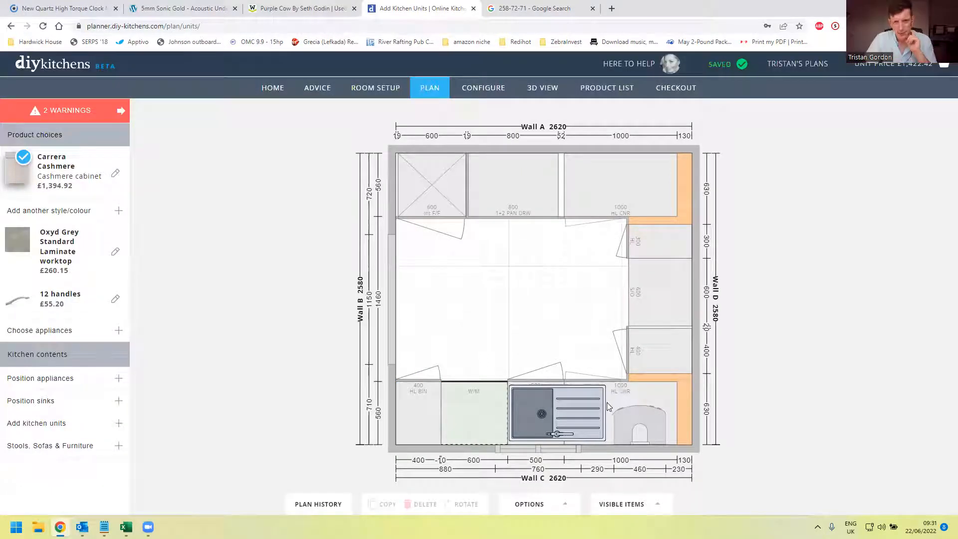
click(105, 116)
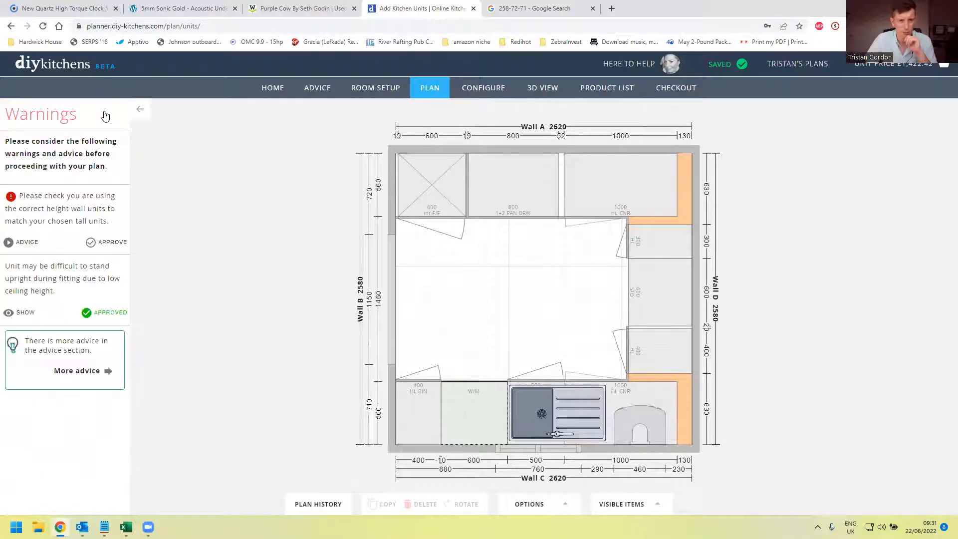
click(141, 113)
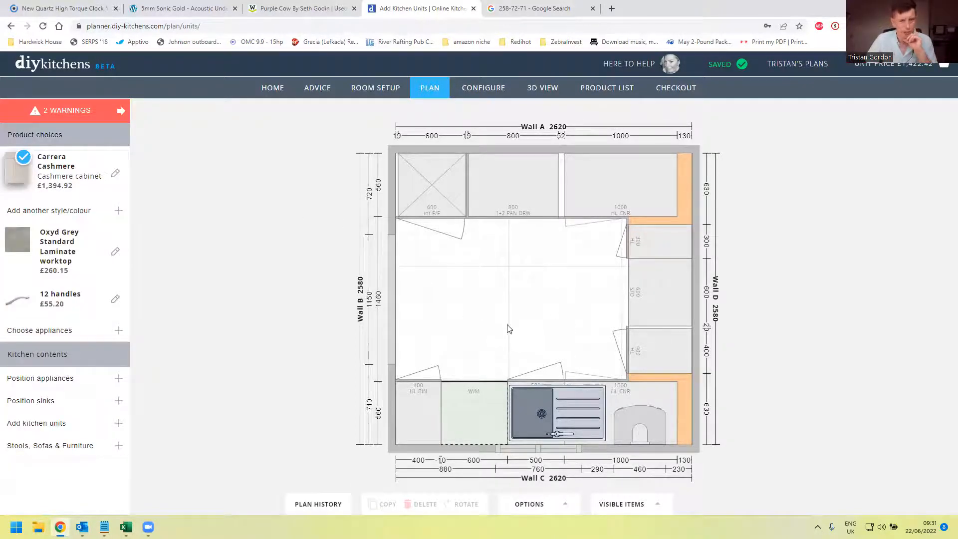
Add a 600 mm Single Wall Unit, 720 mm high, and place it against Wall A beside the fridge freezer housing.
click(70, 425)
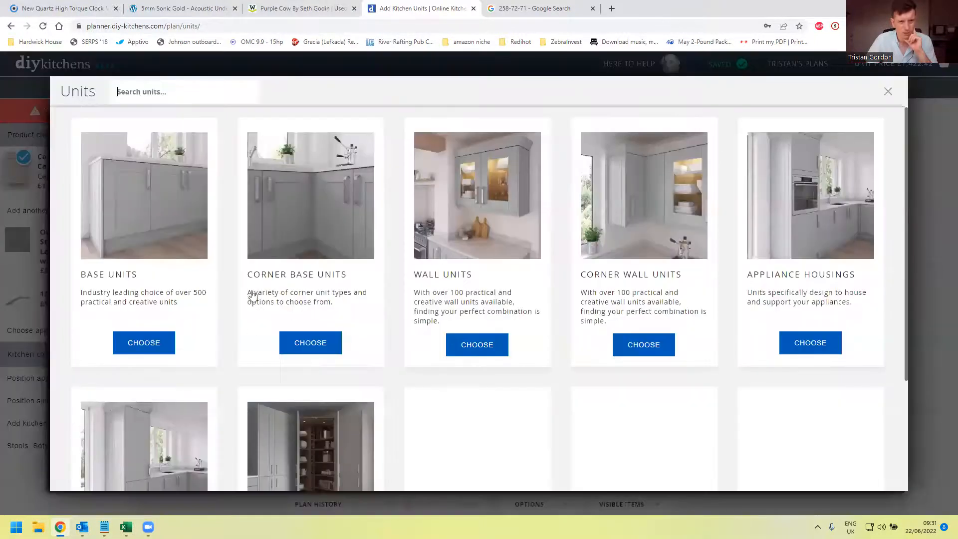
click(509, 243)
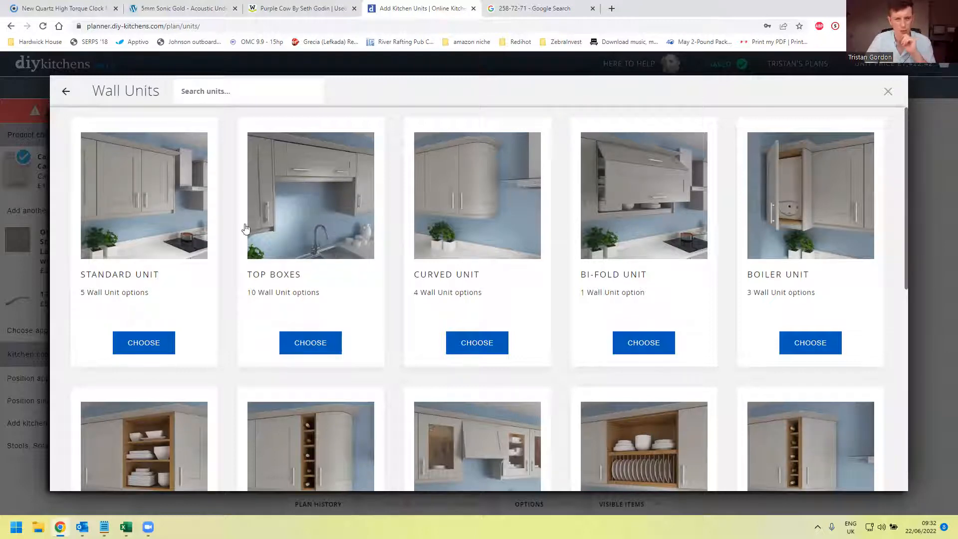
click(164, 216)
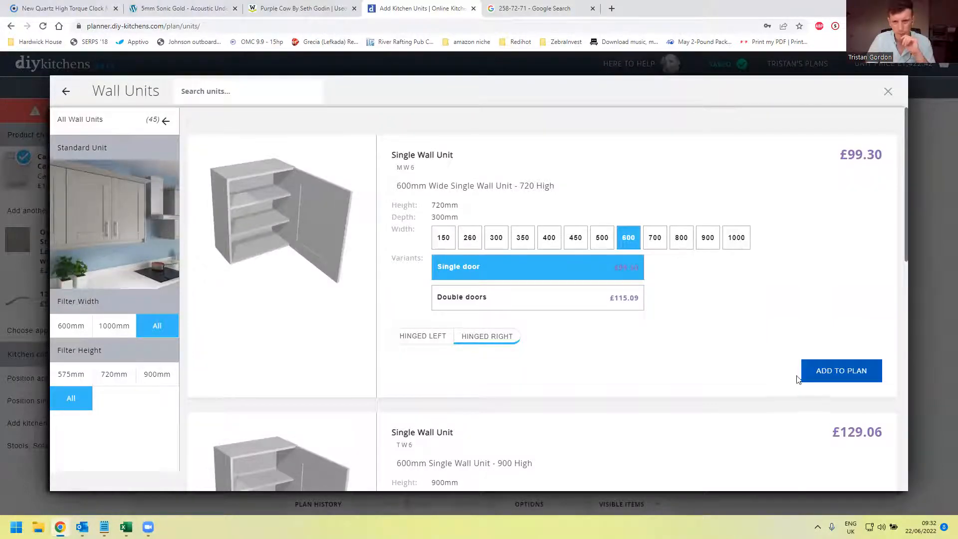
click(817, 369)
drag(547, 313, 516, 278)
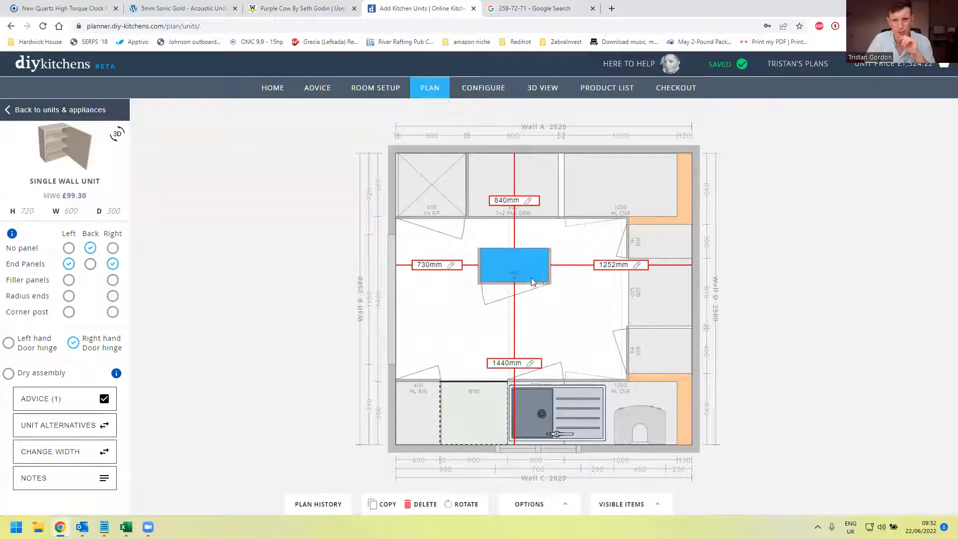
drag(522, 274, 493, 172)
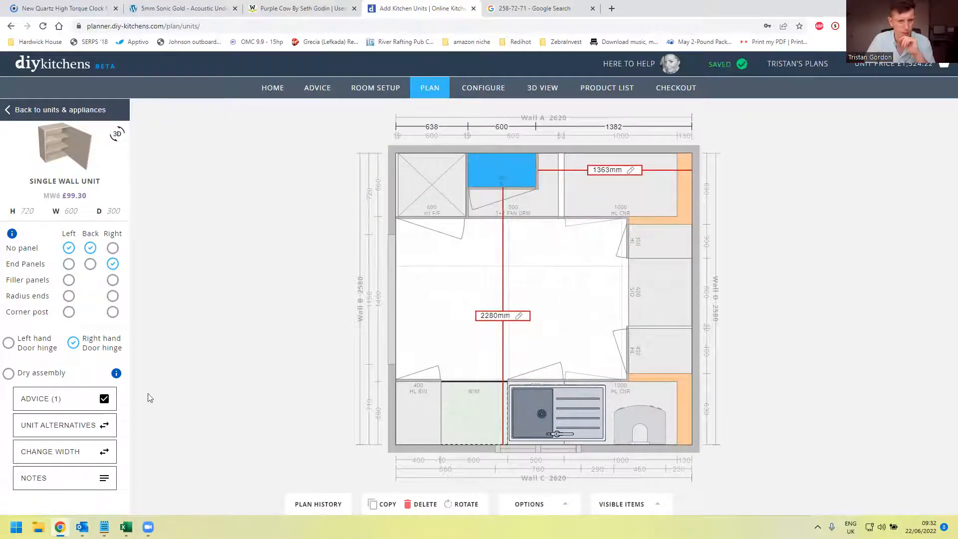
Change the wall unit beside the fridge freezer housing to the 800 mm Double Wall Unit.
click(108, 450)
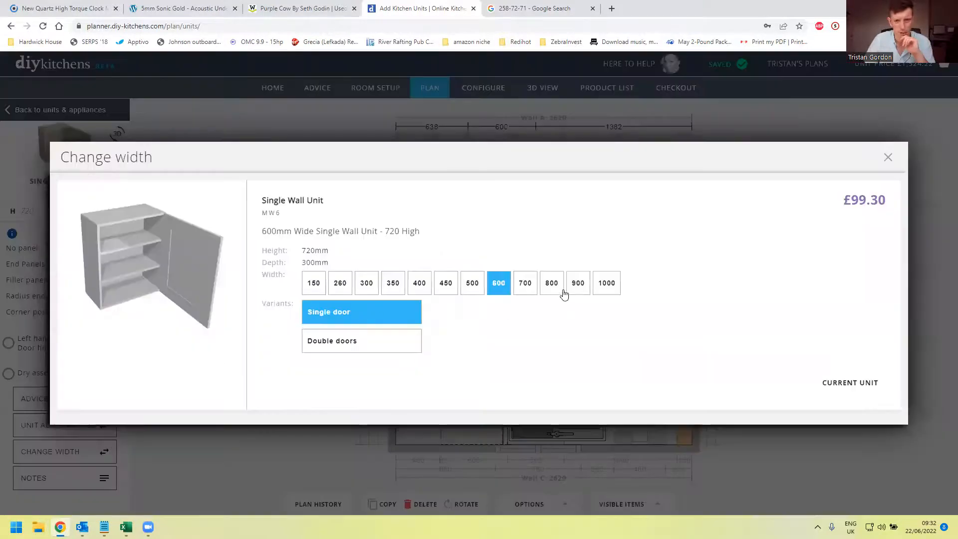
click(562, 295)
click(806, 340)
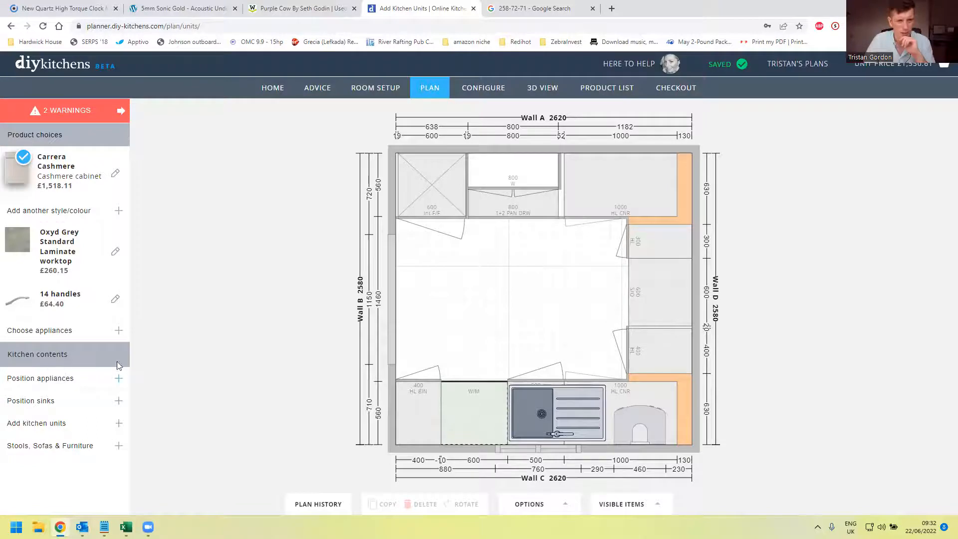
Copy the 800 mm wall unit along Wall A and change the copy to the 1000 mm Double Wall Unit.
click(489, 185)
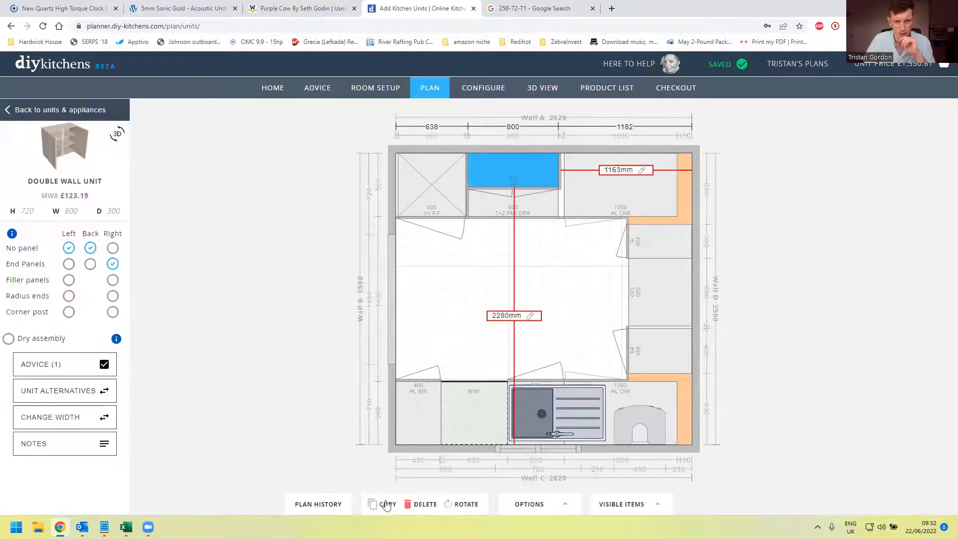
click(387, 505)
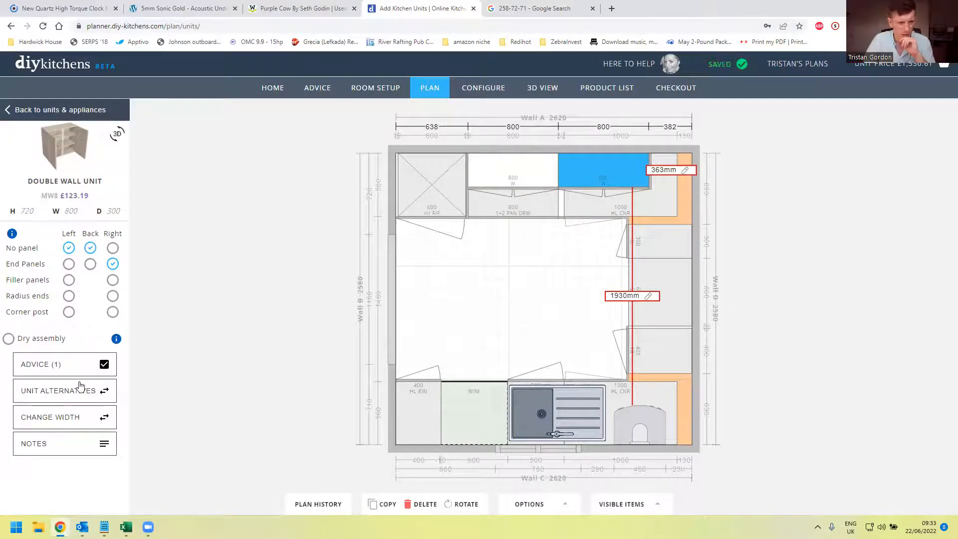
click(80, 418)
click(606, 303)
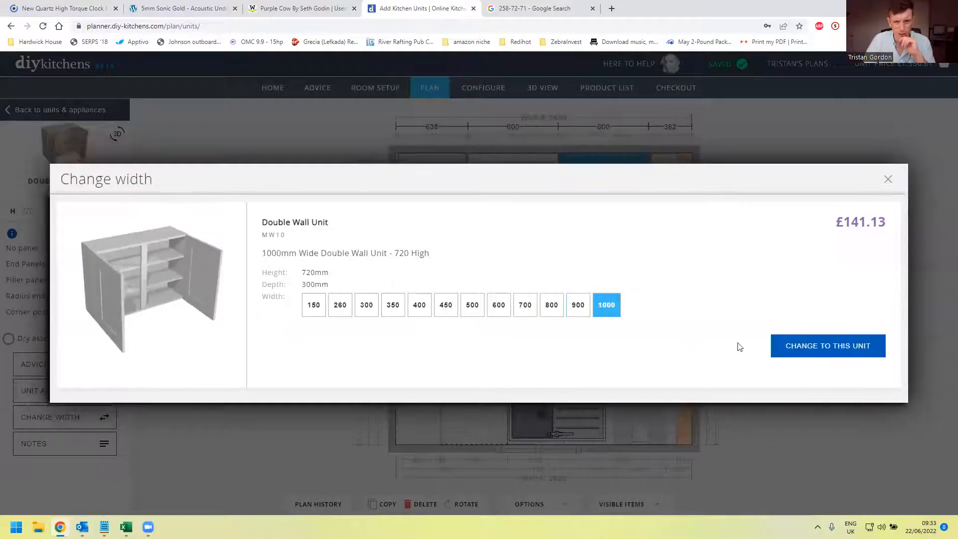
click(827, 346)
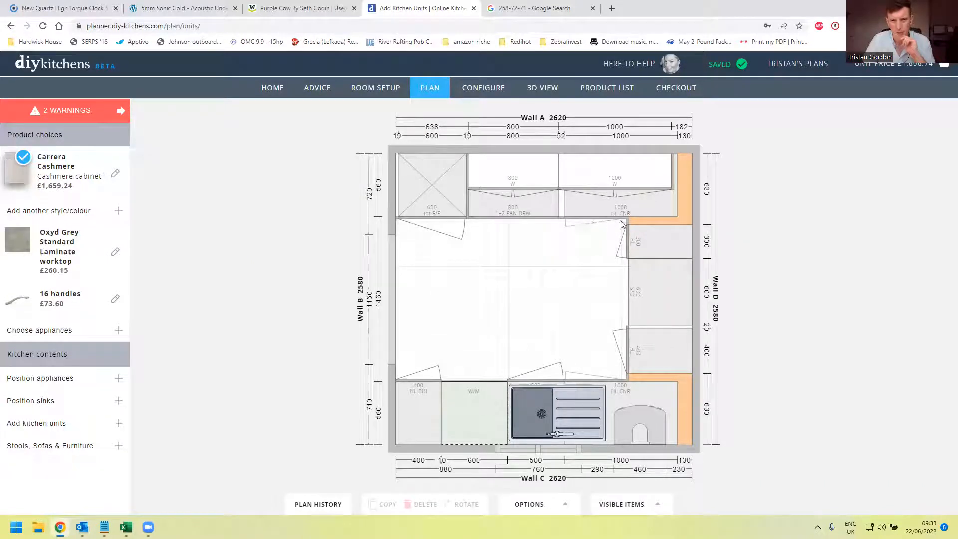
Copy the 1000 mm double wall unit and place the copy against Wall C in the corner with Wall B.
click(593, 177)
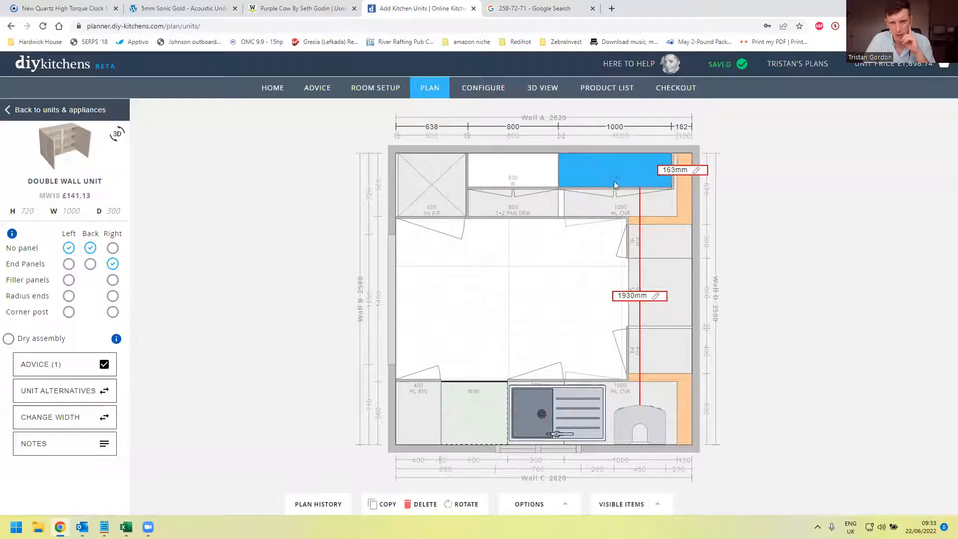
drag(614, 181, 621, 177)
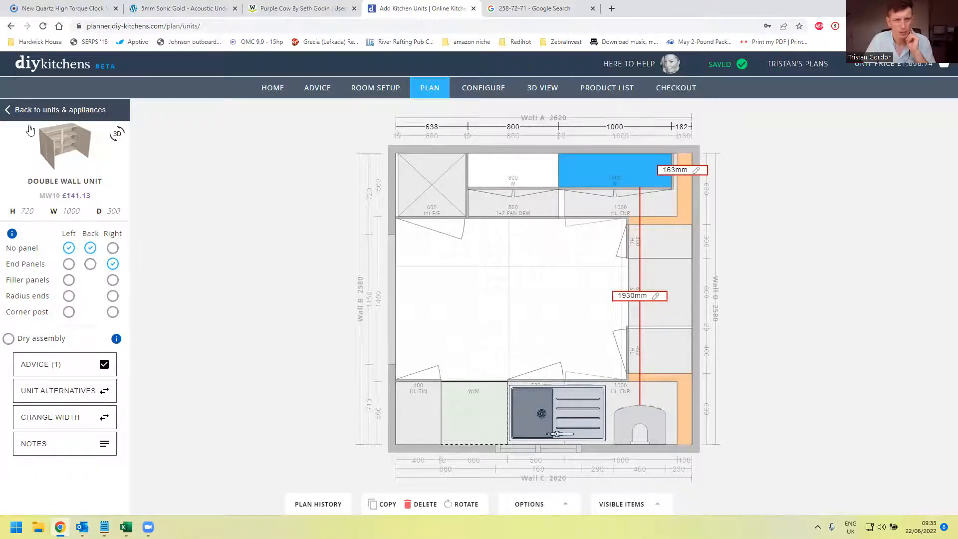
click(384, 508)
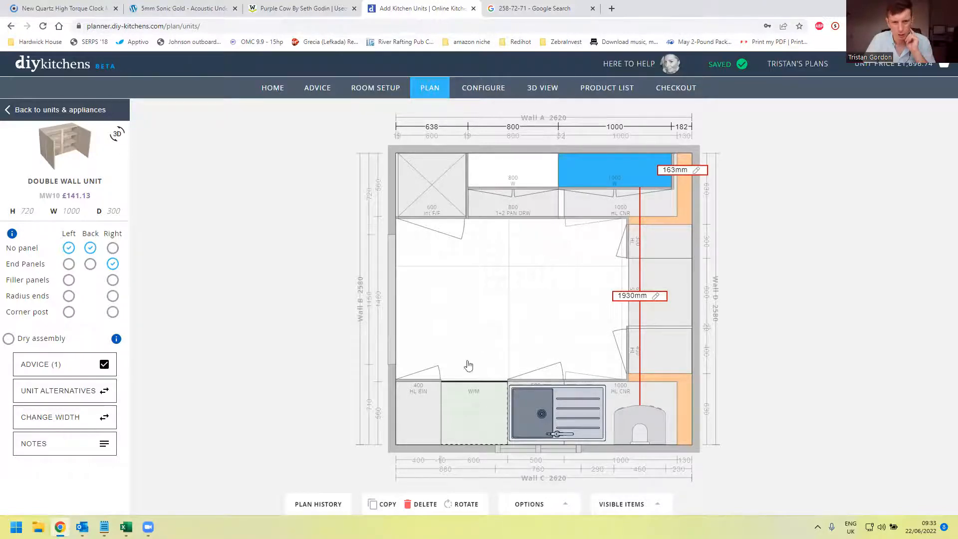
drag(629, 219, 456, 416)
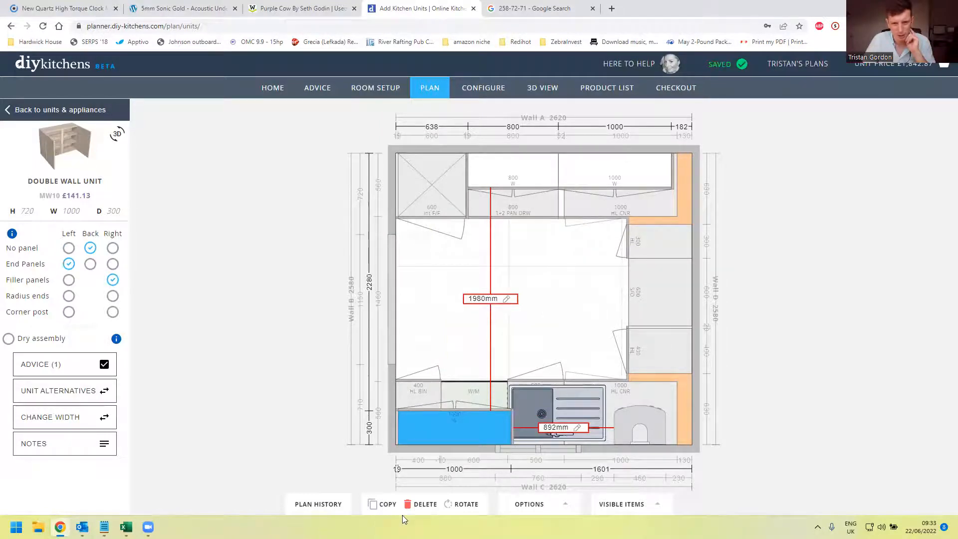
Change the wall unit against Wall C to the 600 mm Single Wall Unit with a single door.
click(79, 419)
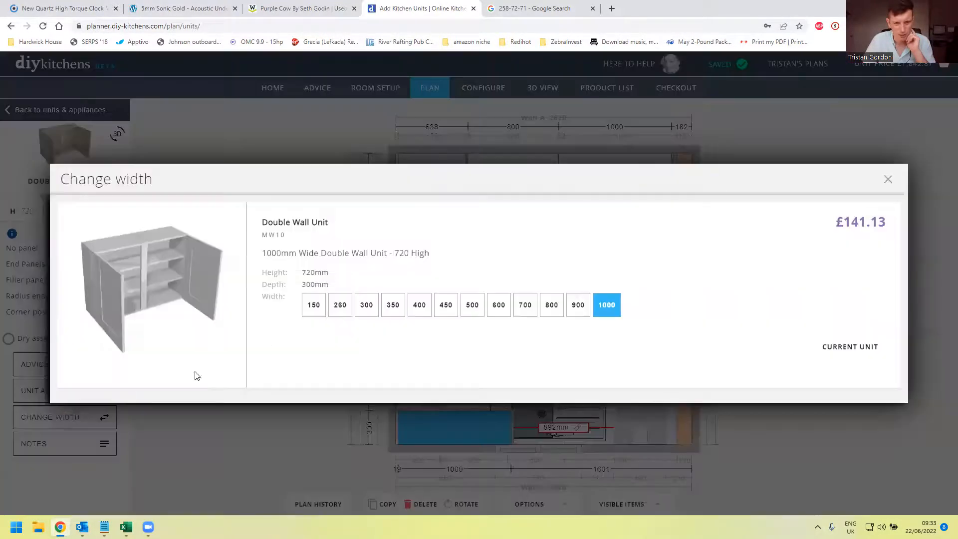
click(498, 305)
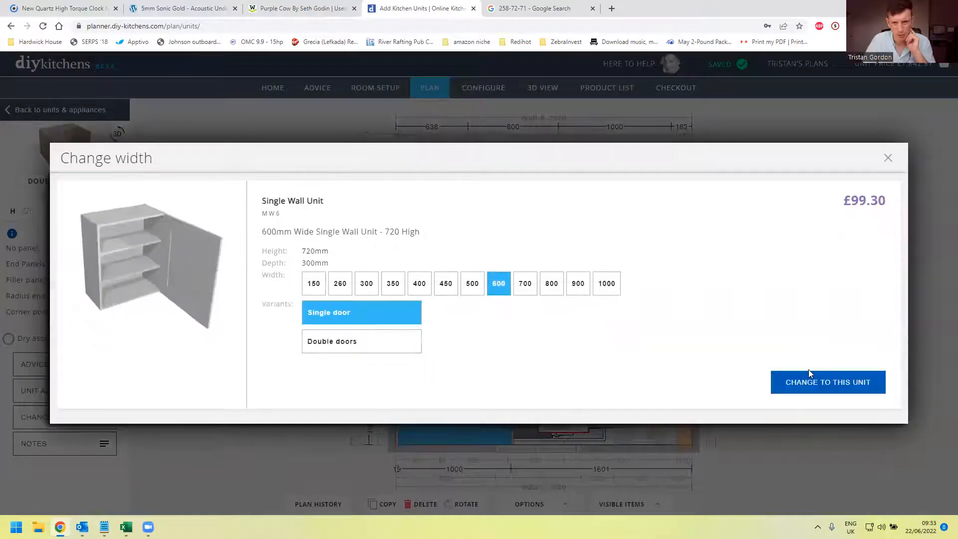
click(810, 387)
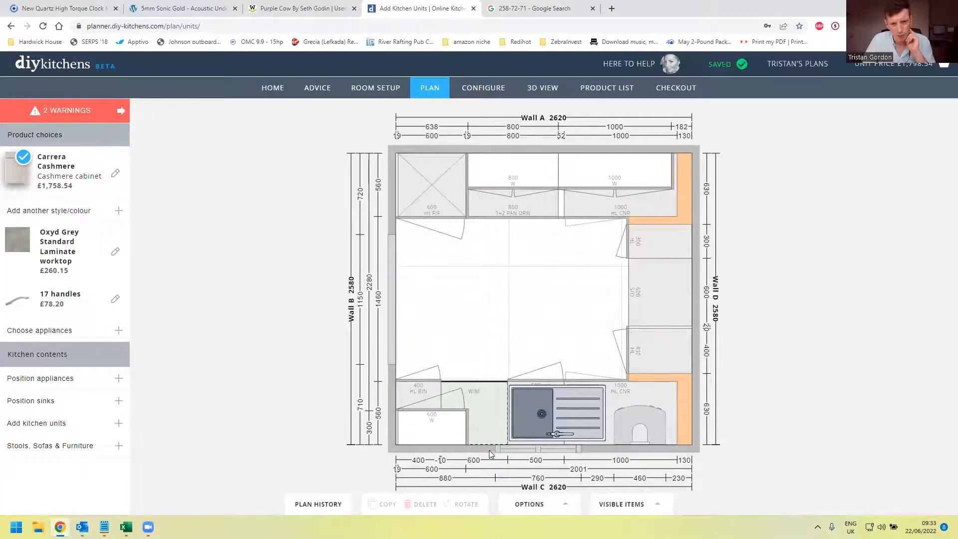
Change the wall unit in the corner of Walls B and C to the 800 mm Double Wall Unit.
click(447, 430)
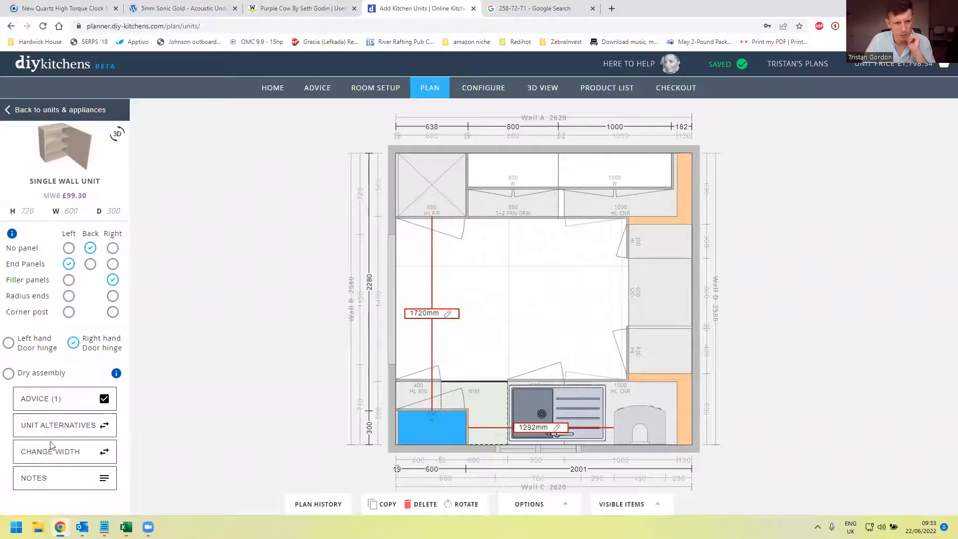
click(88, 452)
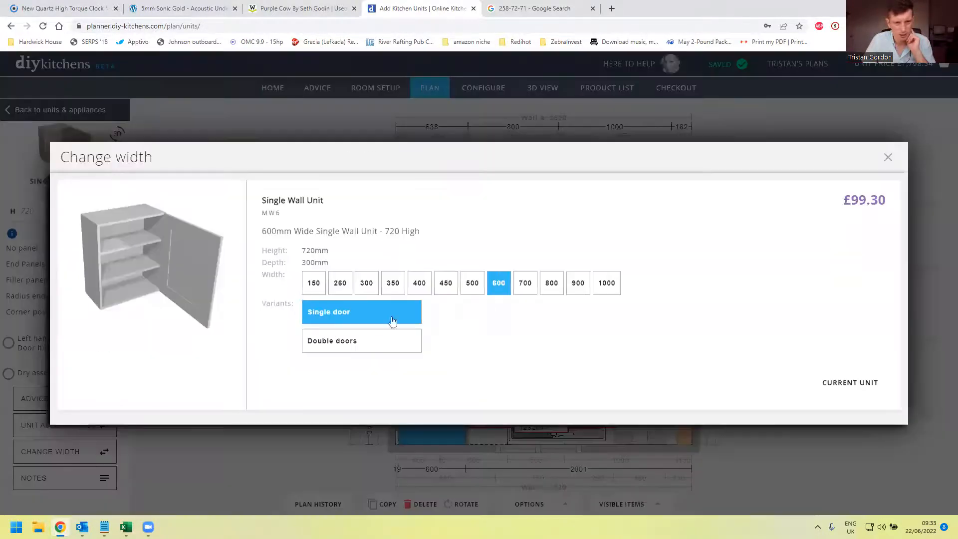
click(550, 287)
click(843, 347)
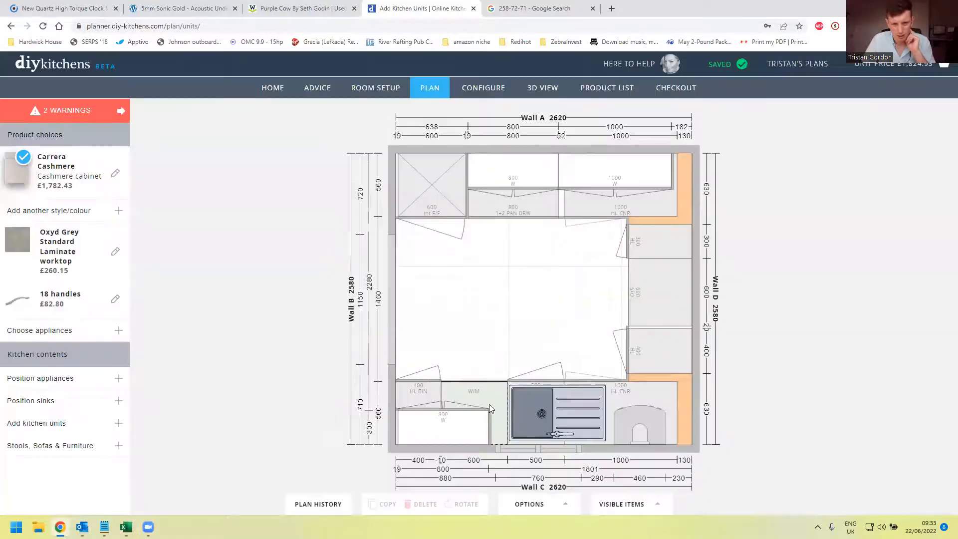
click(480, 437)
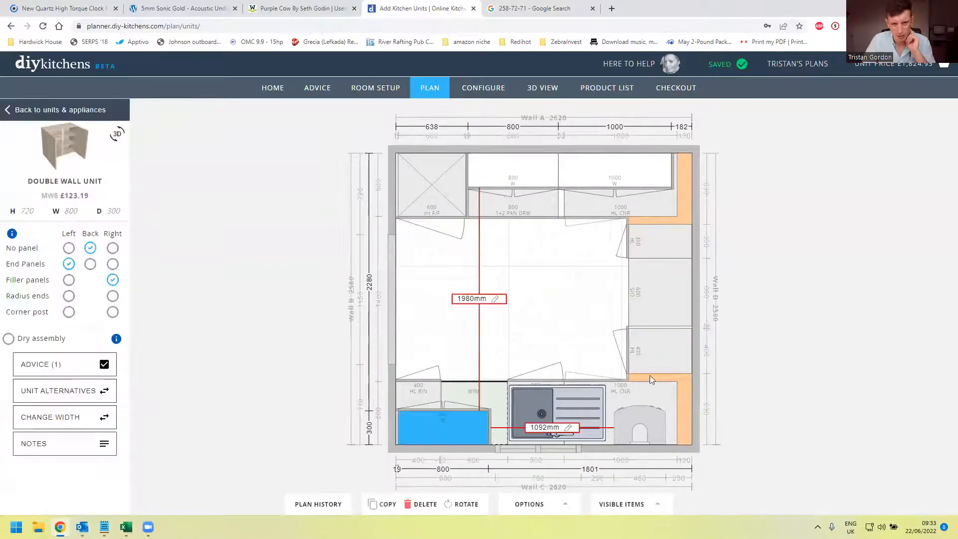
click(780, 361)
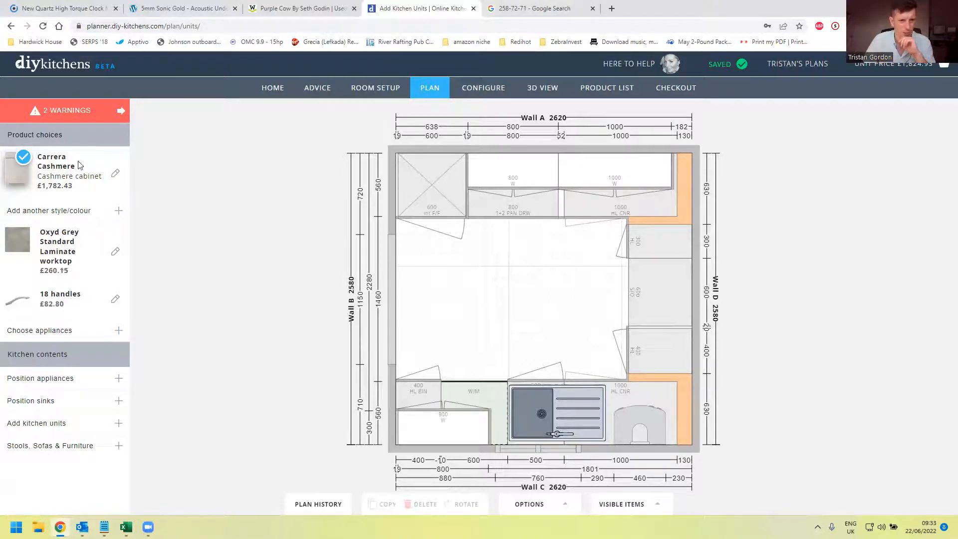
Review the cornice runs and required cornice products in the plan's configuration settings.
click(504, 92)
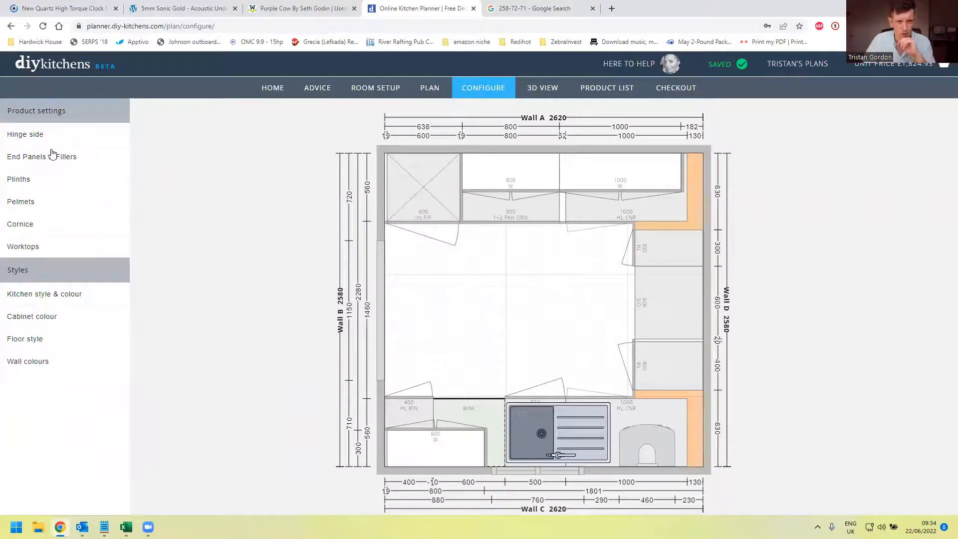
click(34, 225)
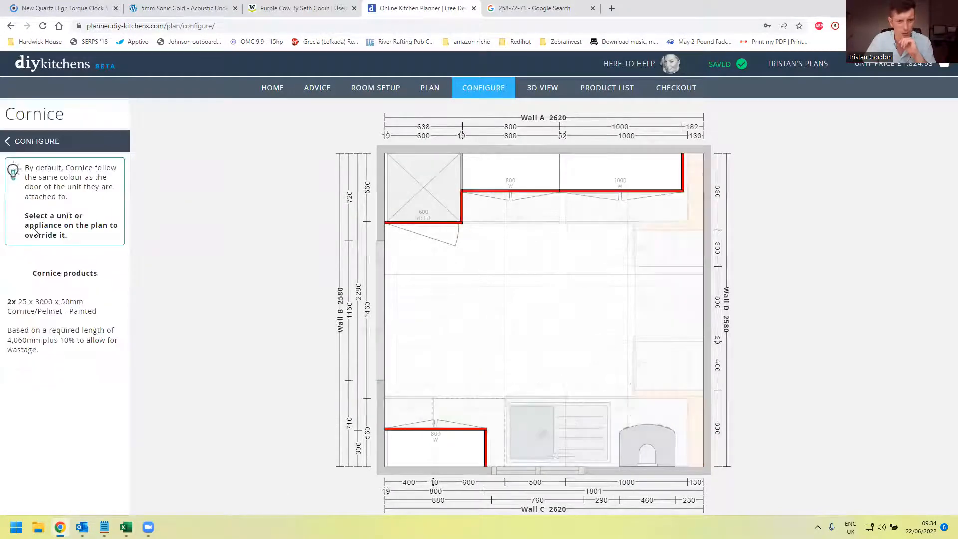
click(7, 142)
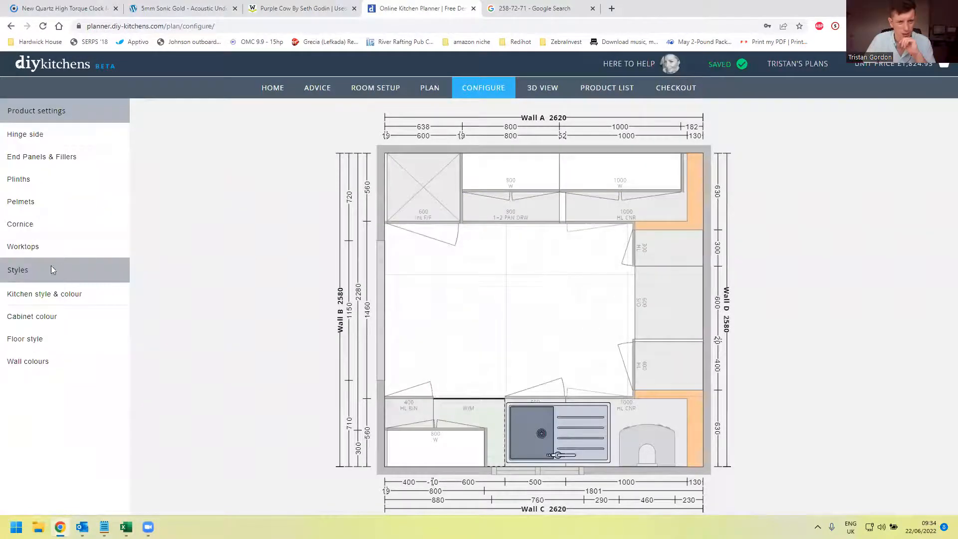
Choose the patterned tile floor style for the kitchen and review the wall colour options for the four walls.
click(53, 342)
click(448, 215)
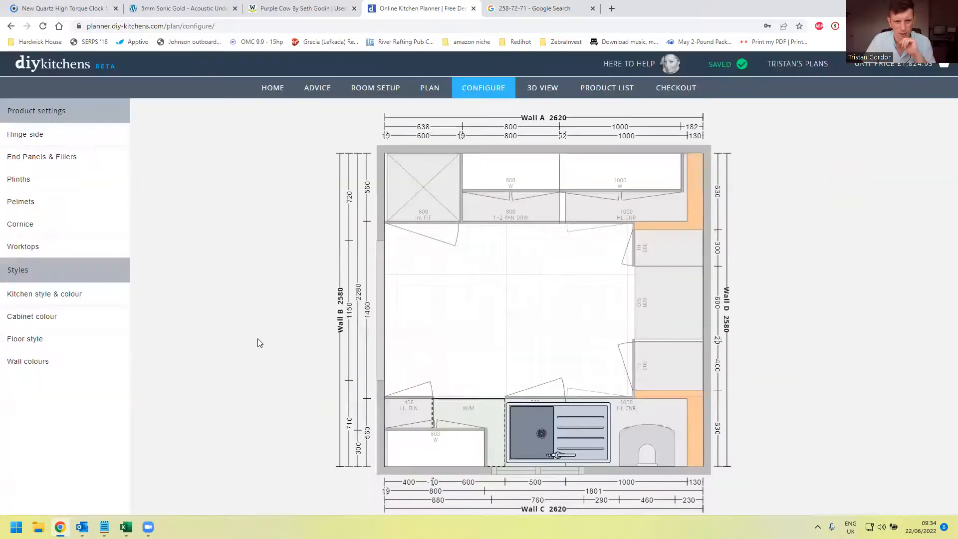
click(37, 361)
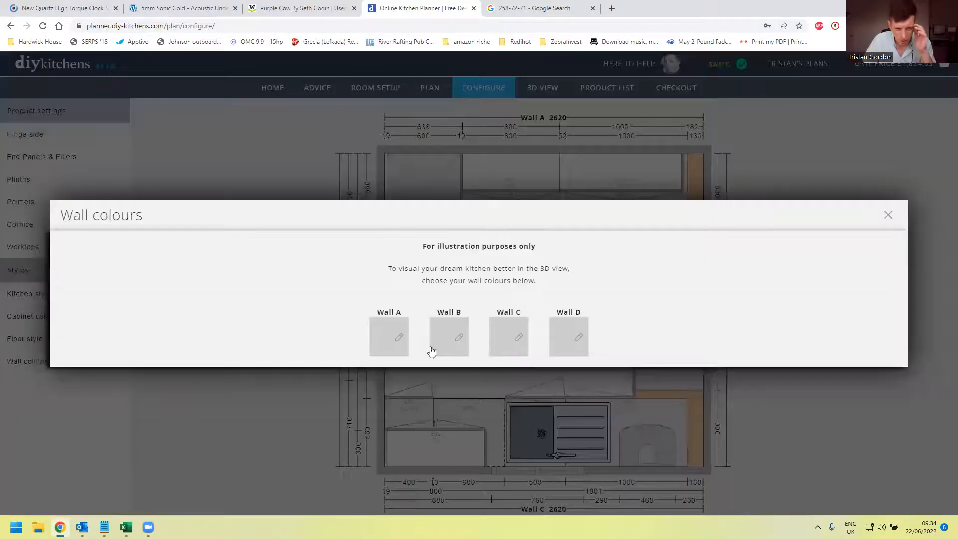
click(814, 201)
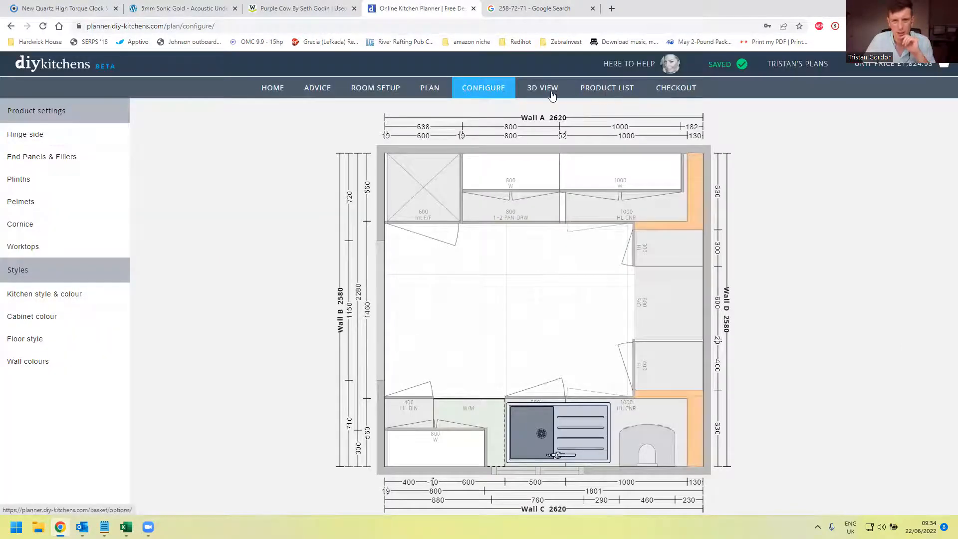
Inspect the kitchen in 3D, looking around the fridge freezer housing, floor, worktops, oven, doorway, boiler, sink and wall units.
click(551, 92)
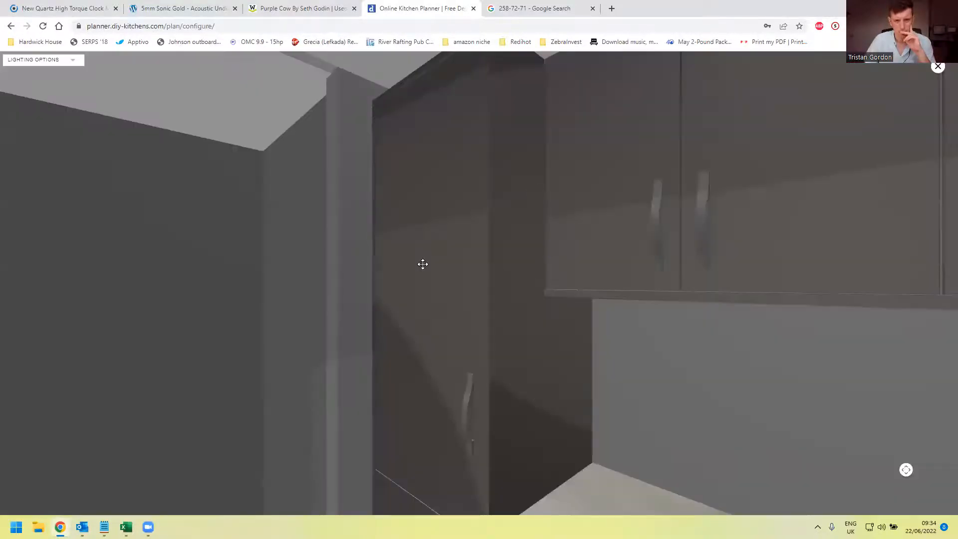
drag(400, 273, 379, 326)
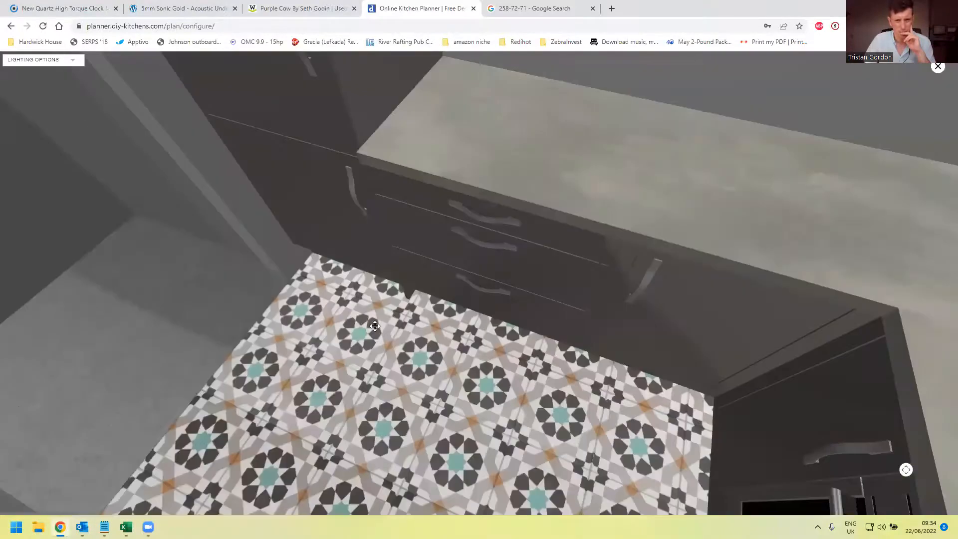
drag(577, 302, 912, 323)
drag(624, 299, 666, 333)
drag(716, 302, 538, 112)
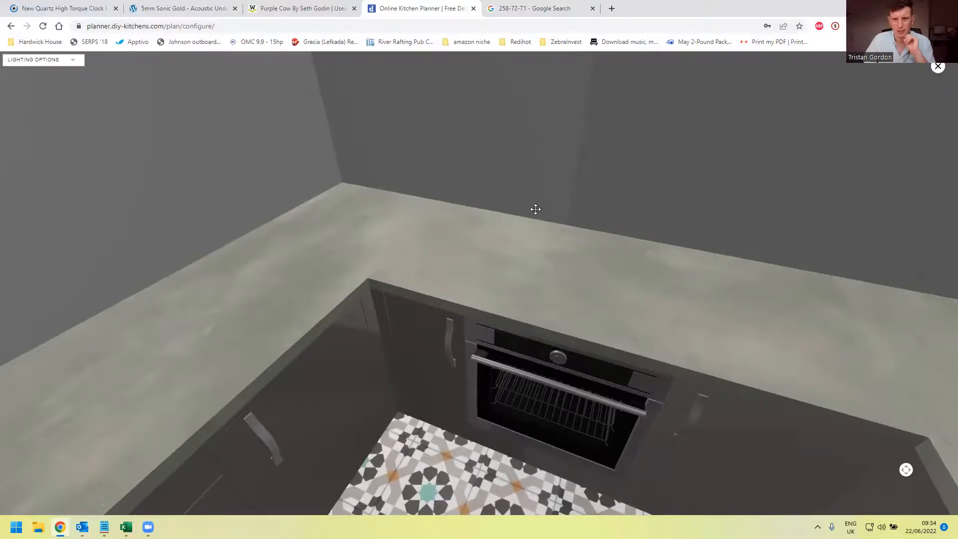
drag(534, 210, 367, 160)
drag(192, 194, 181, 159)
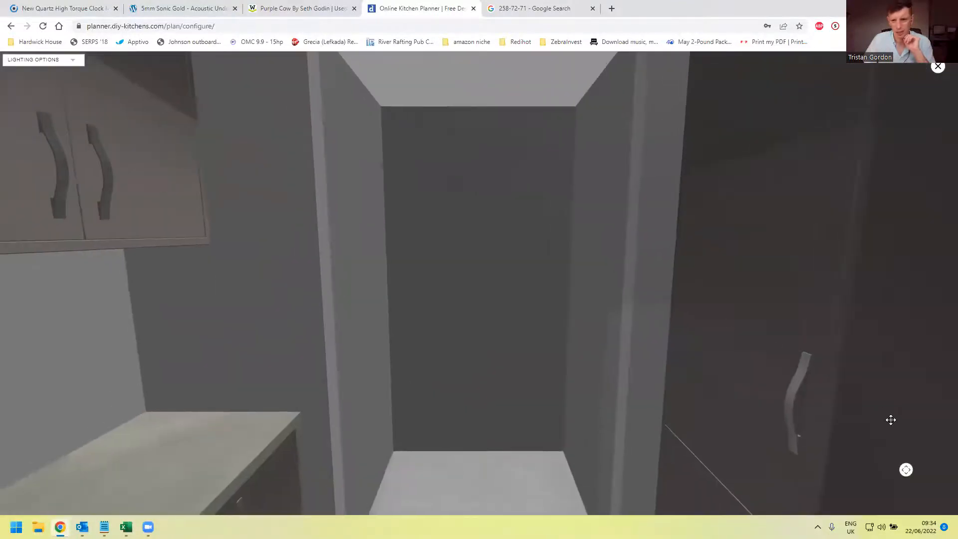
click(905, 469)
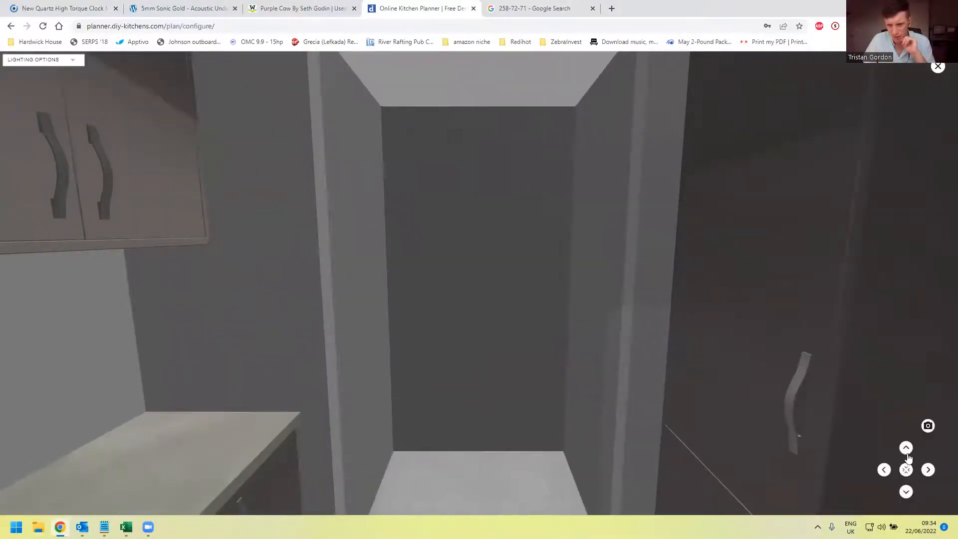
click(906, 452)
click(906, 452)
drag(754, 299, 276, 304)
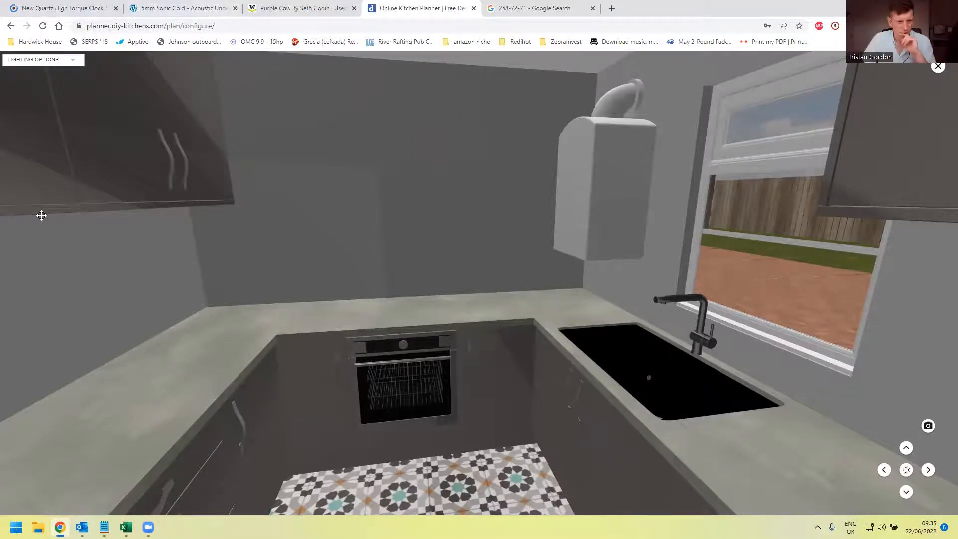
click(937, 67)
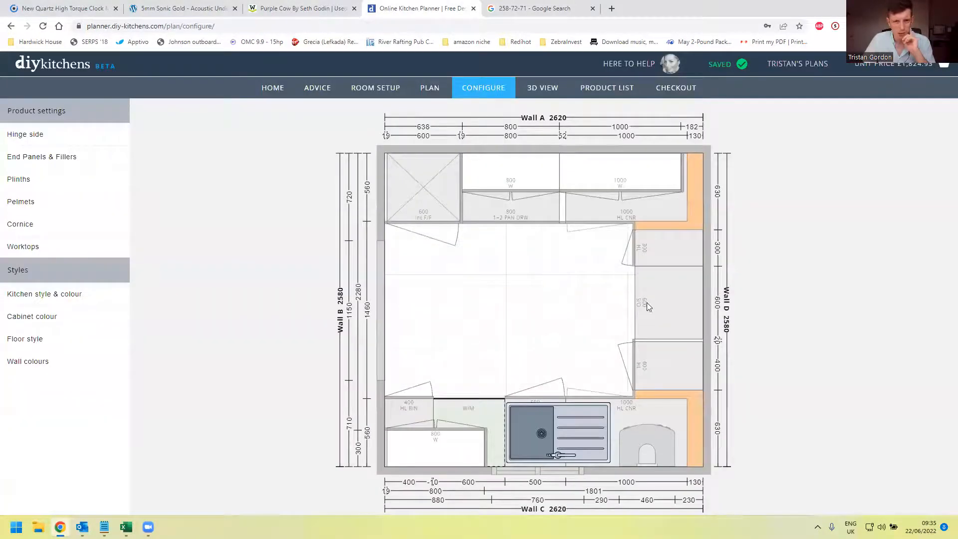
Add a 600 mm induction hob to the plan and position it over the single oven housing on Wall D.
click(425, 90)
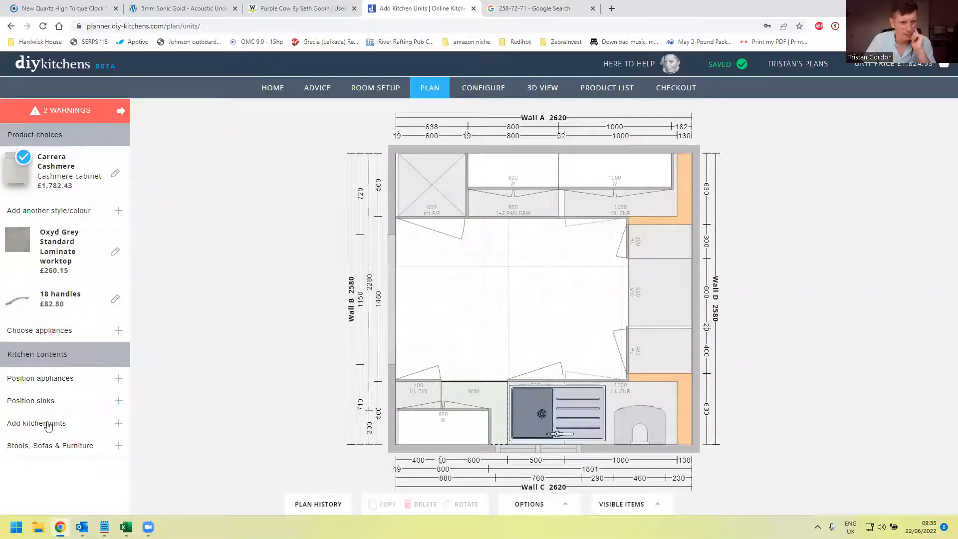
click(44, 378)
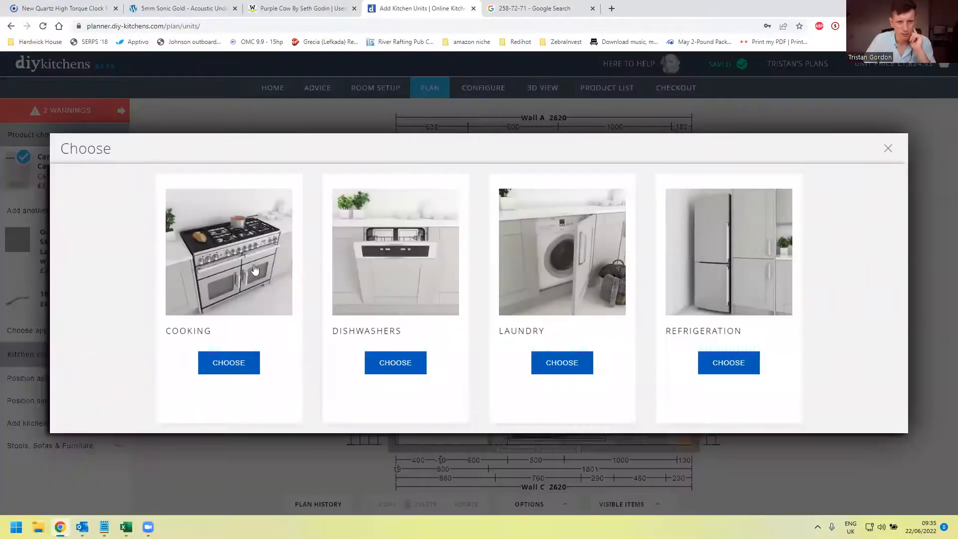
click(229, 361)
click(477, 327)
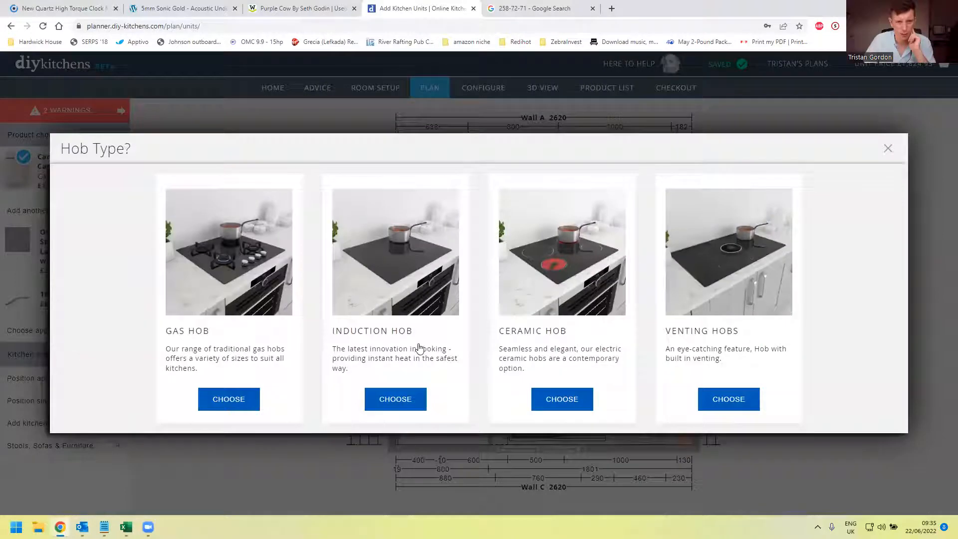
click(394, 285)
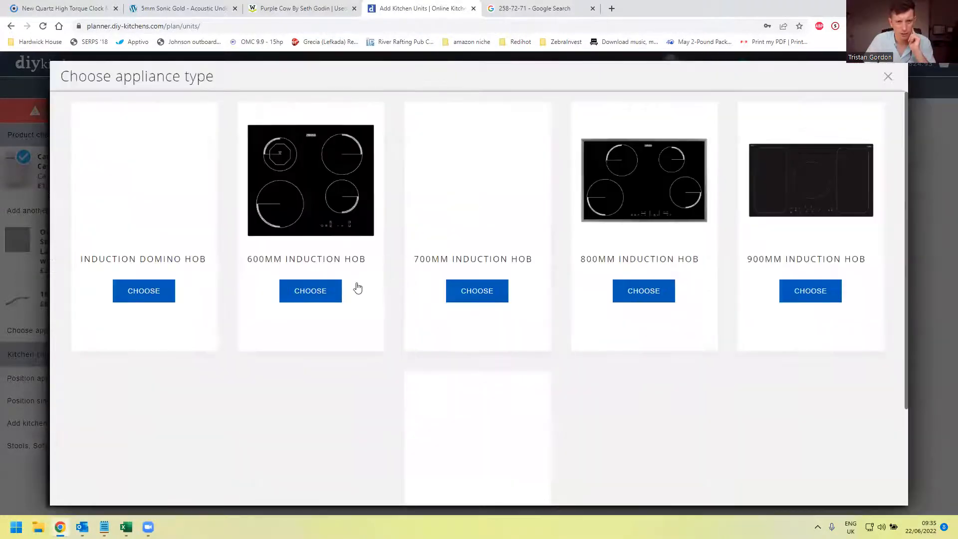
click(299, 174)
drag(543, 306, 669, 286)
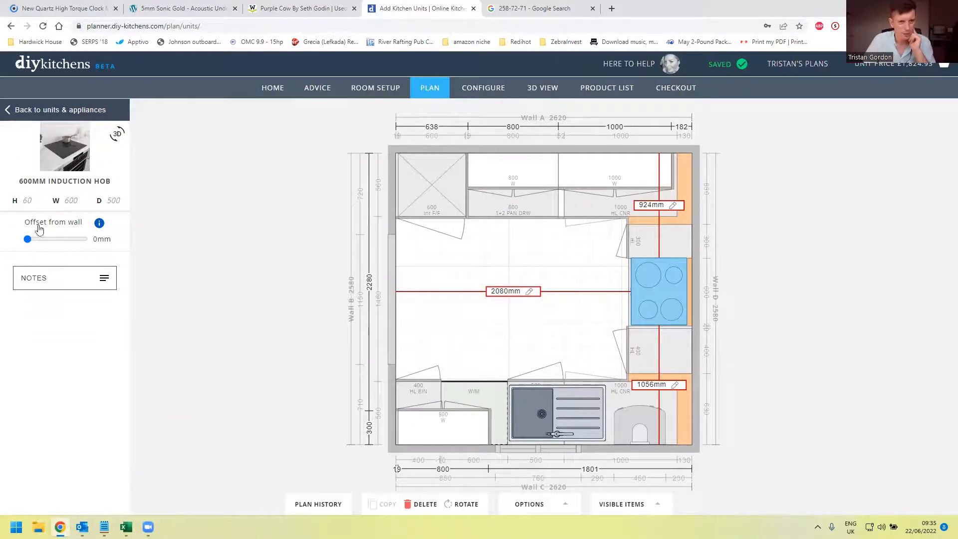
click(15, 110)
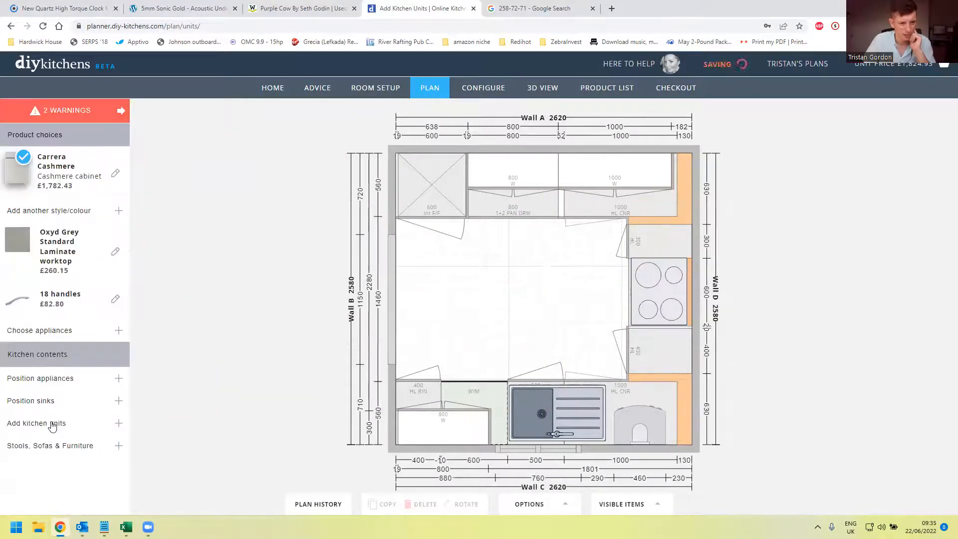
Add a 600 mm flat glass extractor and position it on Wall D above the hob.
click(54, 383)
click(236, 272)
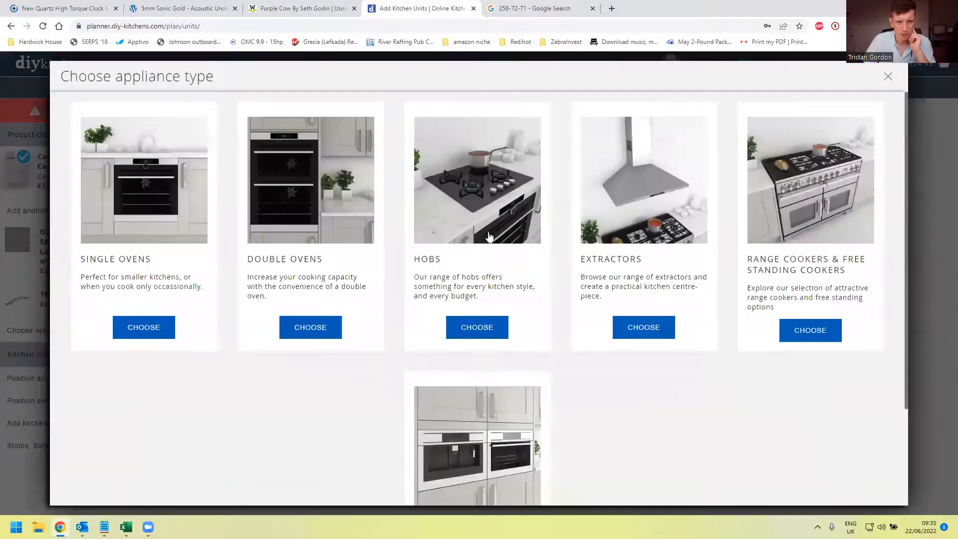
click(613, 210)
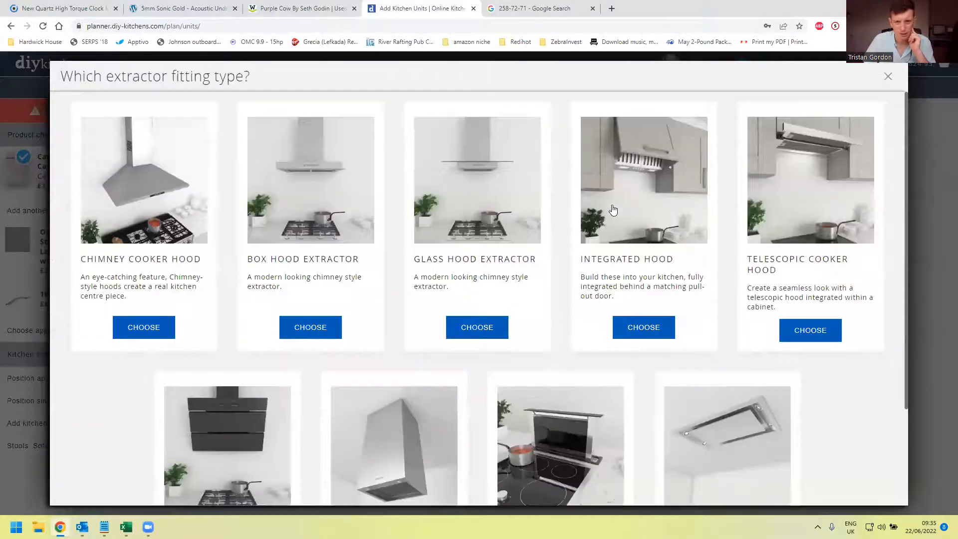
click(444, 191)
click(372, 257)
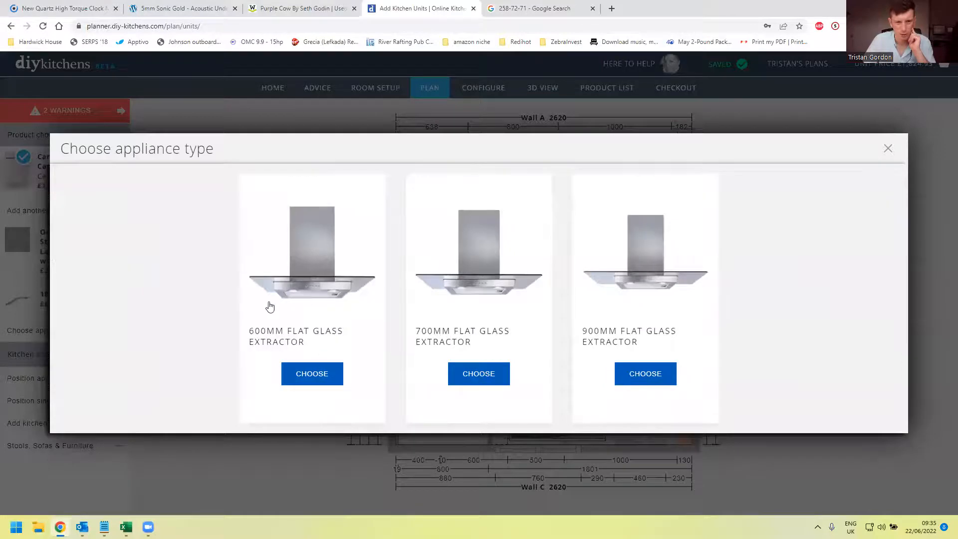
click(299, 293)
drag(580, 293, 543, 304)
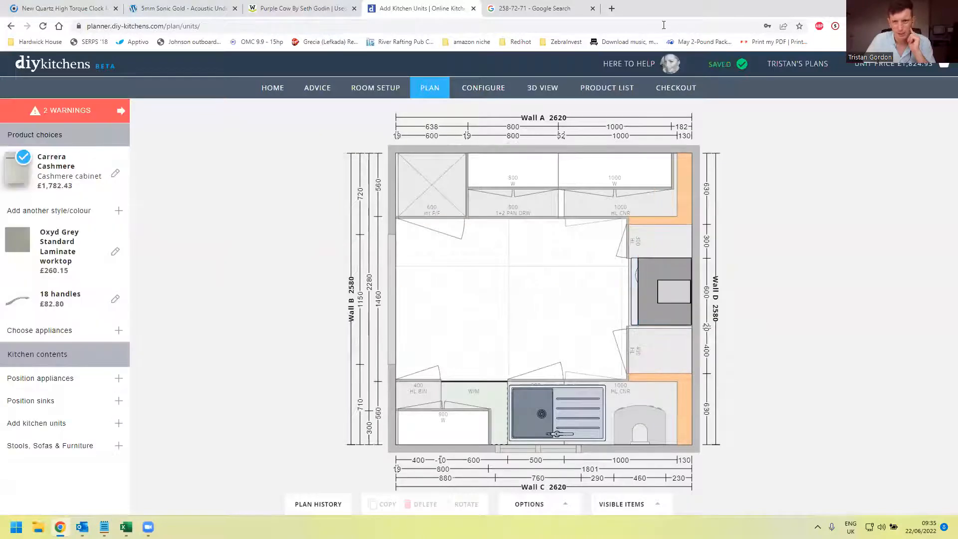
Inspect the kitchen in 3D, checking the extractor, hob and oven from the doorway along with the boiler, sink run and wall units.
click(557, 92)
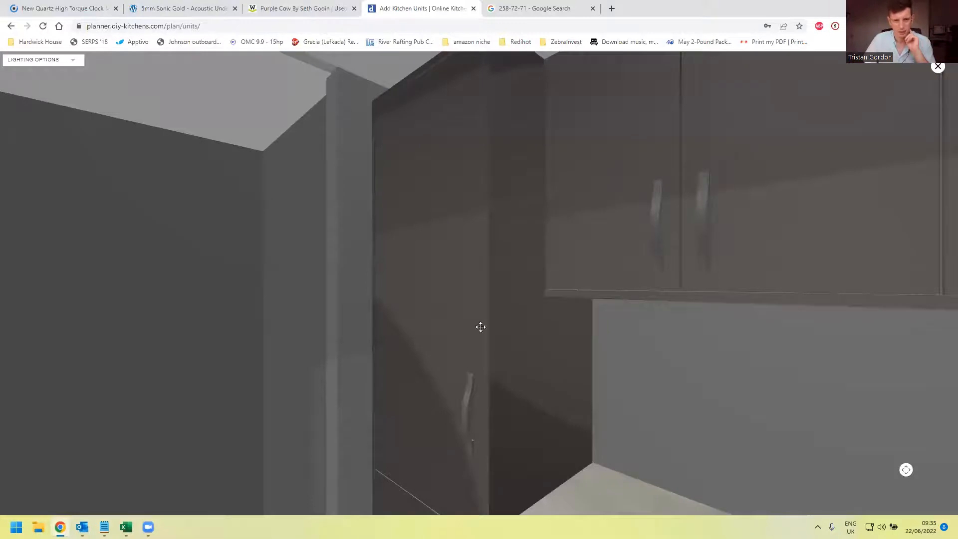
drag(328, 329, 176, 372)
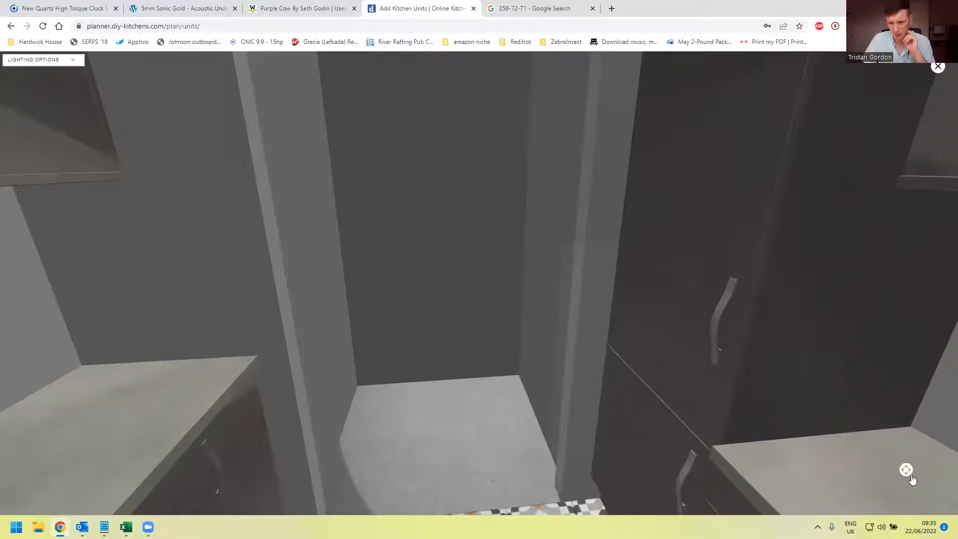
mouse_move(906, 469)
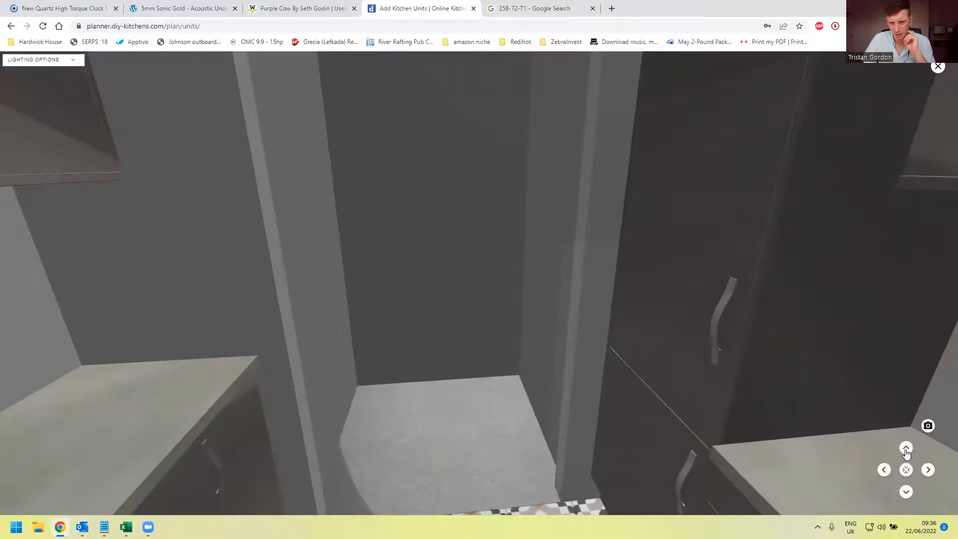
click(906, 450)
click(906, 449)
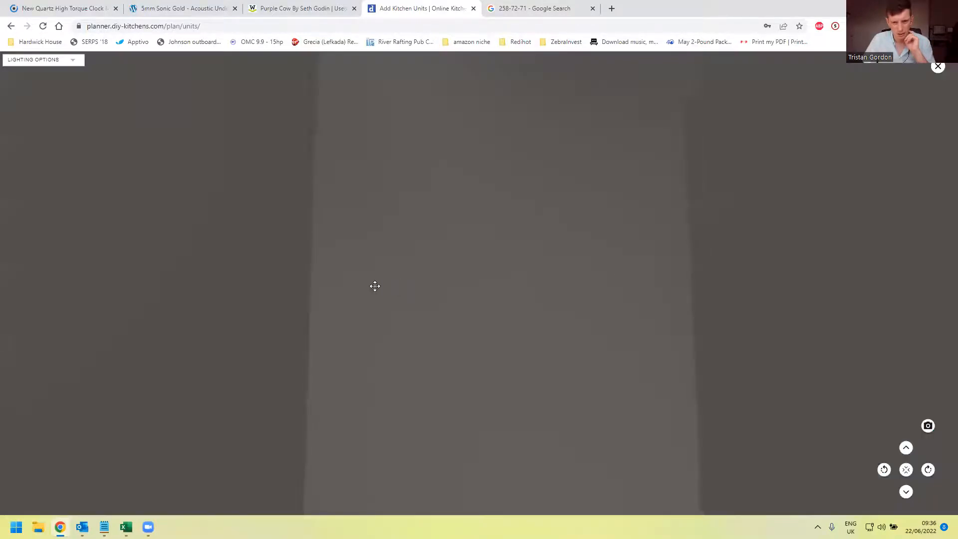
drag(374, 284, 819, 329)
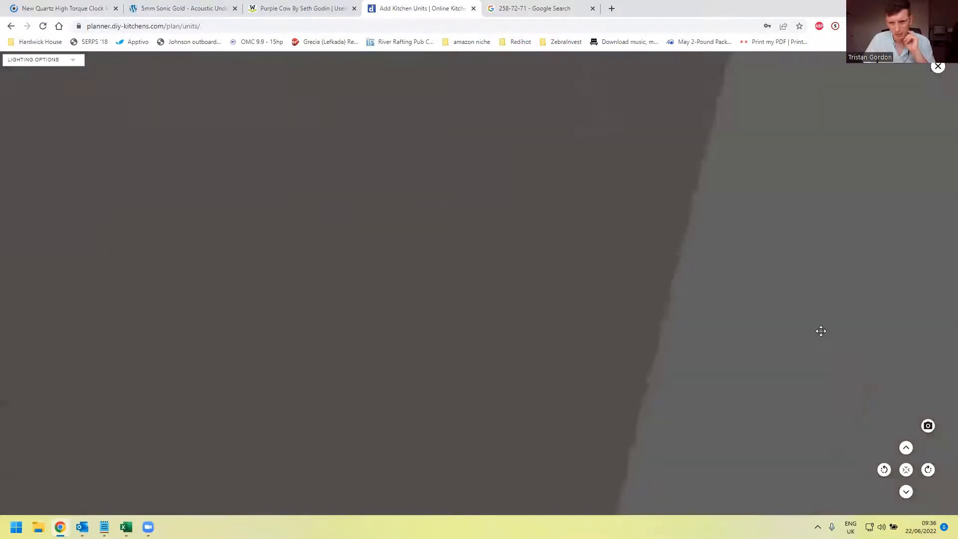
click(906, 448)
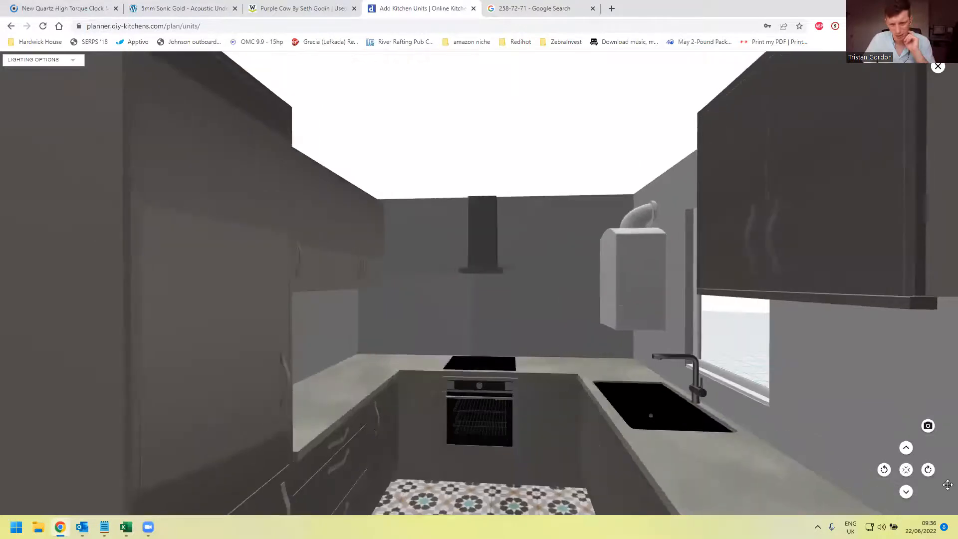
click(906, 492)
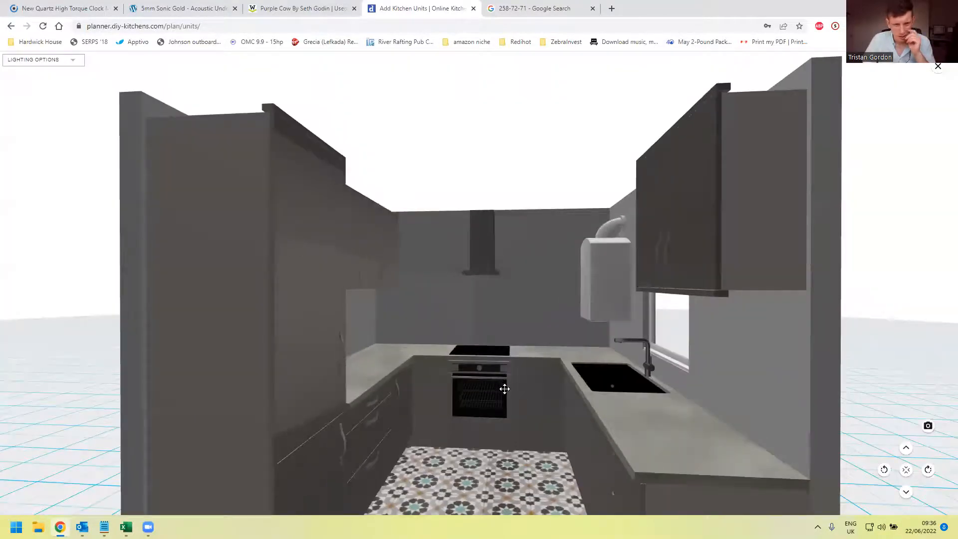
click(906, 447)
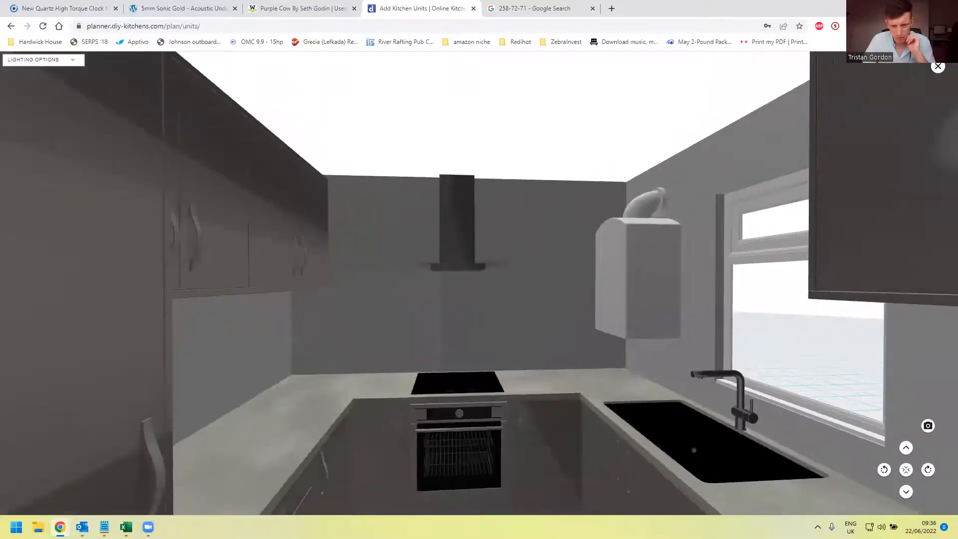
click(906, 449)
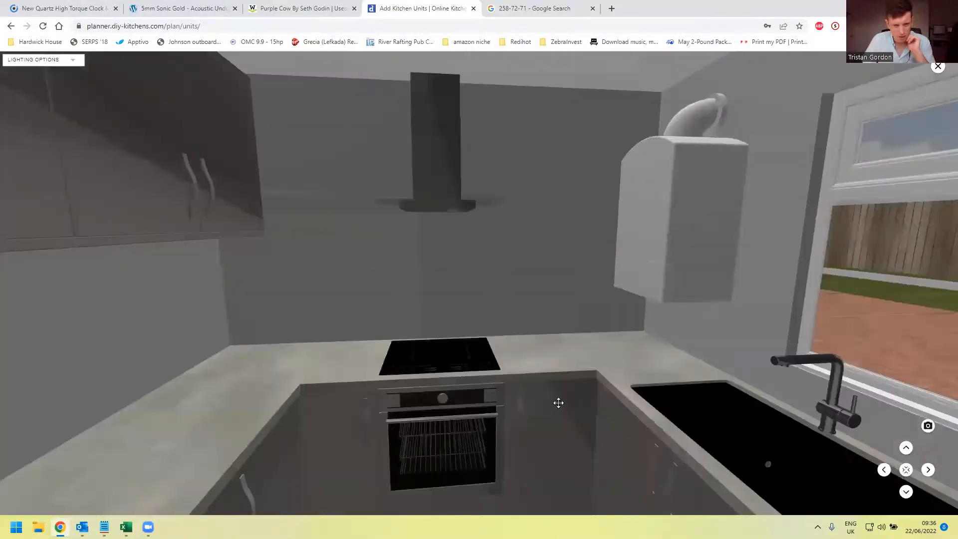
drag(558, 402, 814, 410)
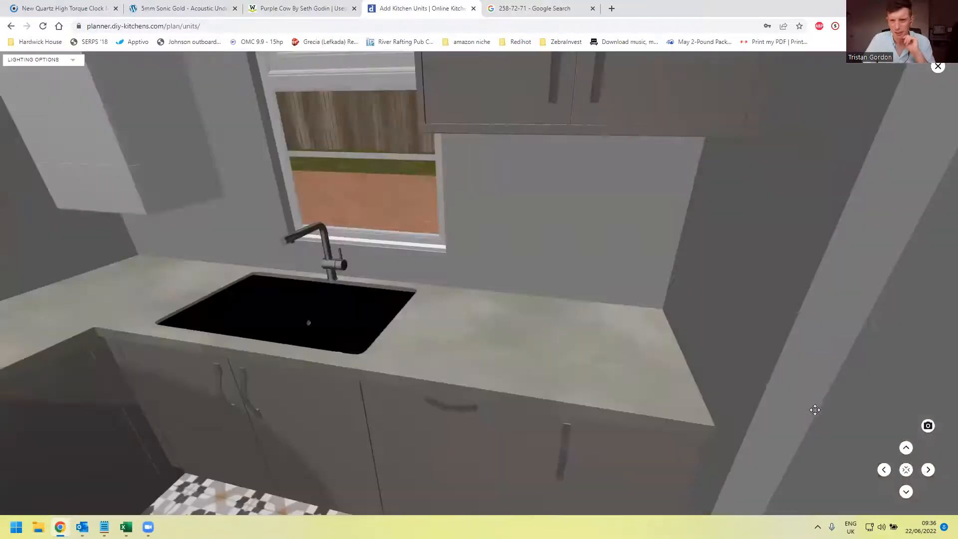
drag(767, 372, 622, 371)
drag(563, 375, 572, 396)
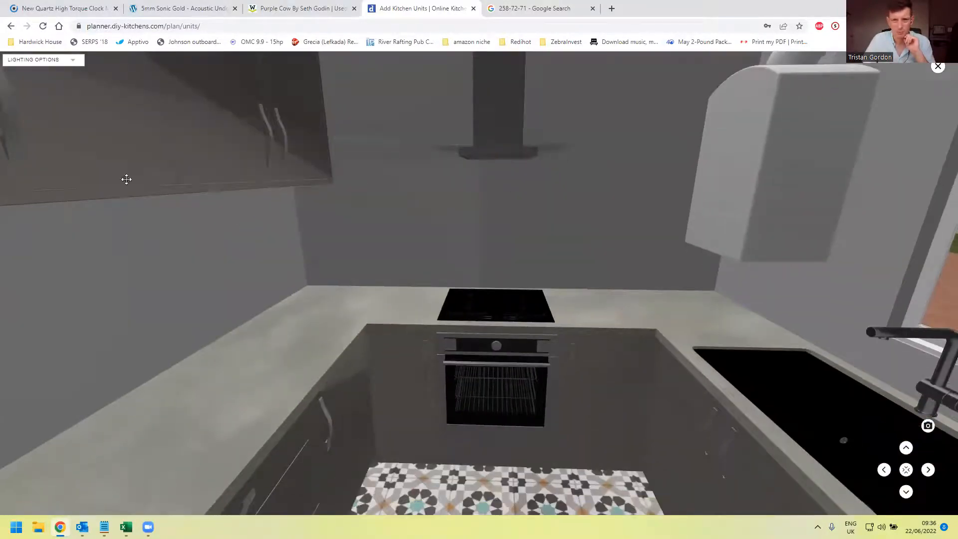
click(937, 67)
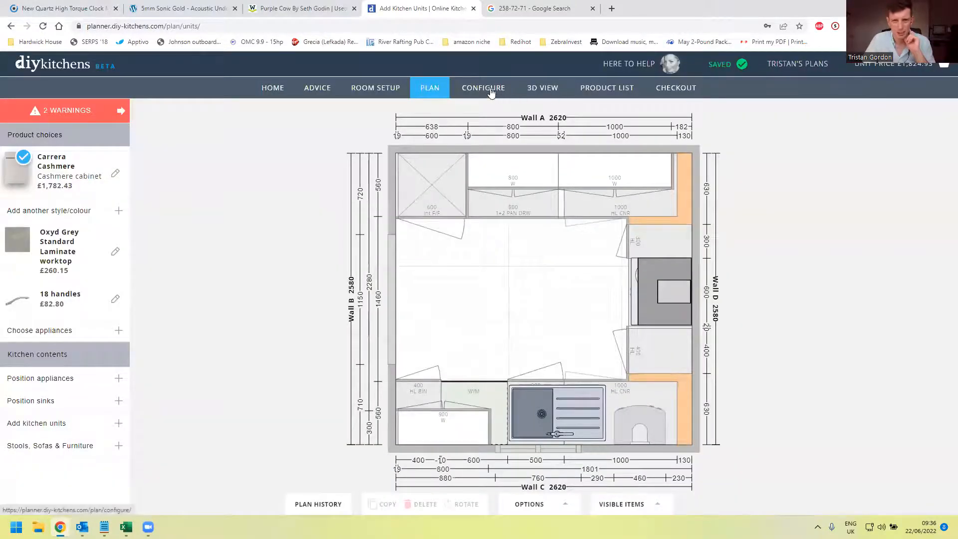
Review the product list, covering the units, panels, handles, worktops, appliances and total price.
click(601, 90)
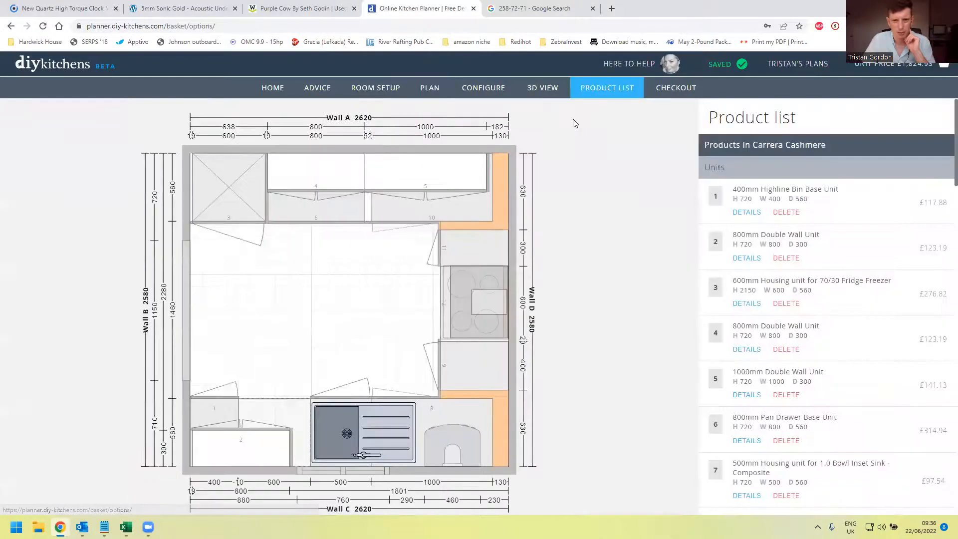
scroll(733, 306, down, 8)
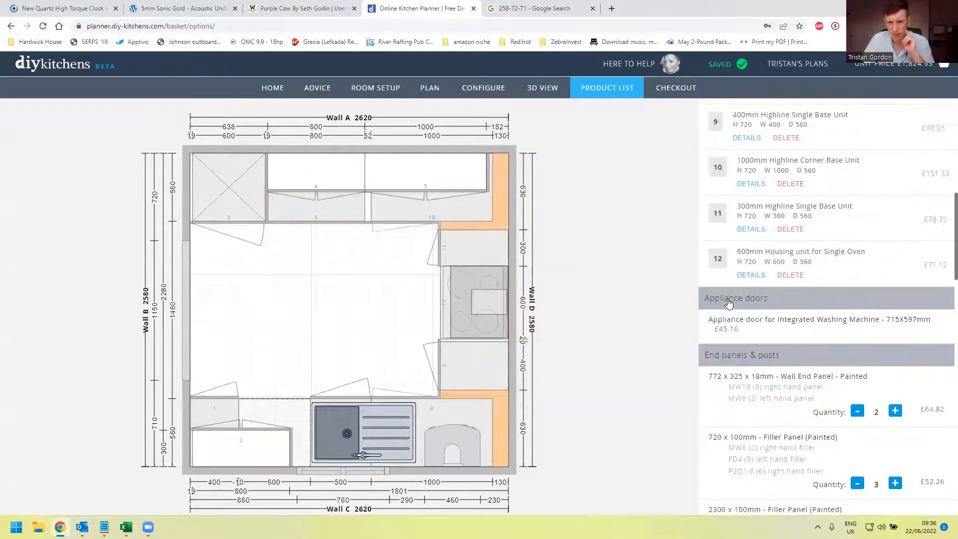
scroll(728, 302, down, 15)
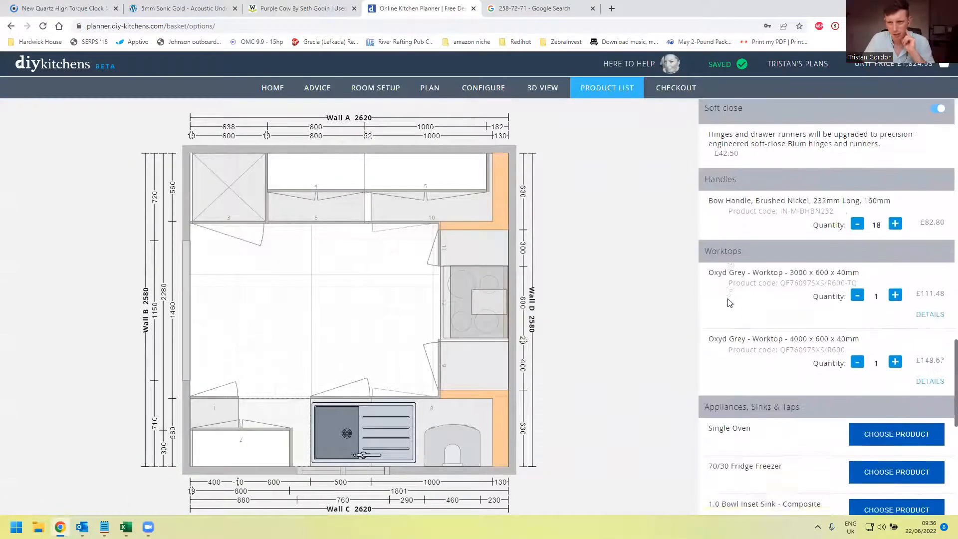
scroll(728, 302, down, 5)
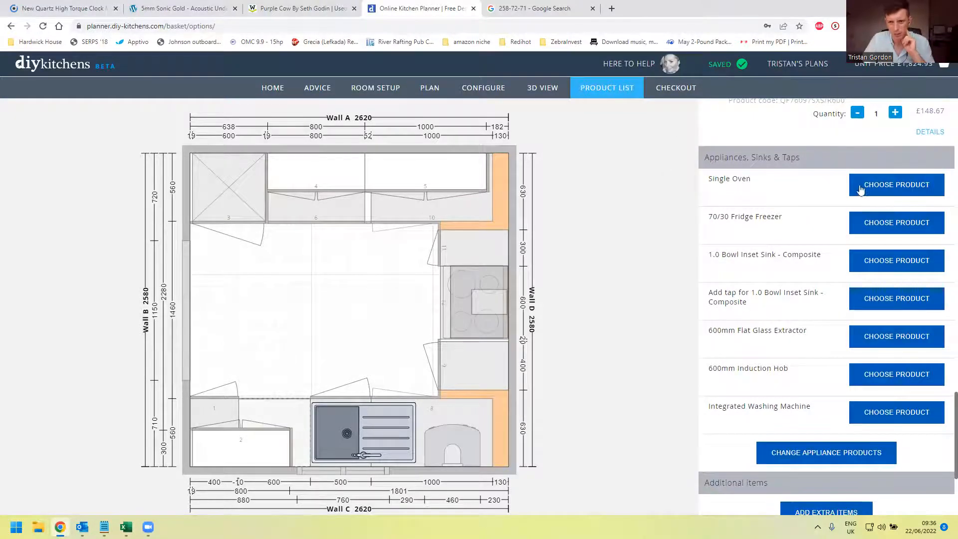
scroll(755, 351, down, 3)
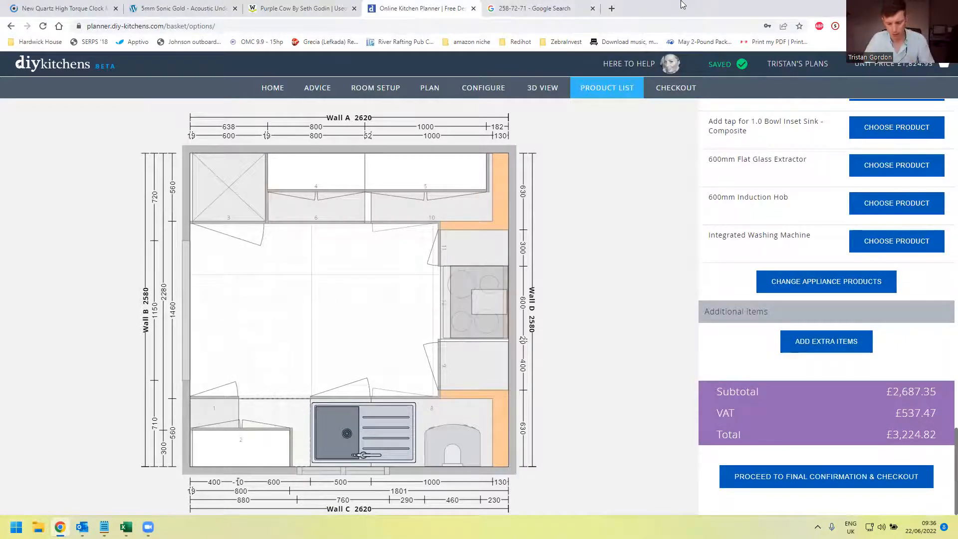
Show the planner full screen and capture the dimensioned floor plan as a rectangular snip with the Snipping Tool.
key(F11)
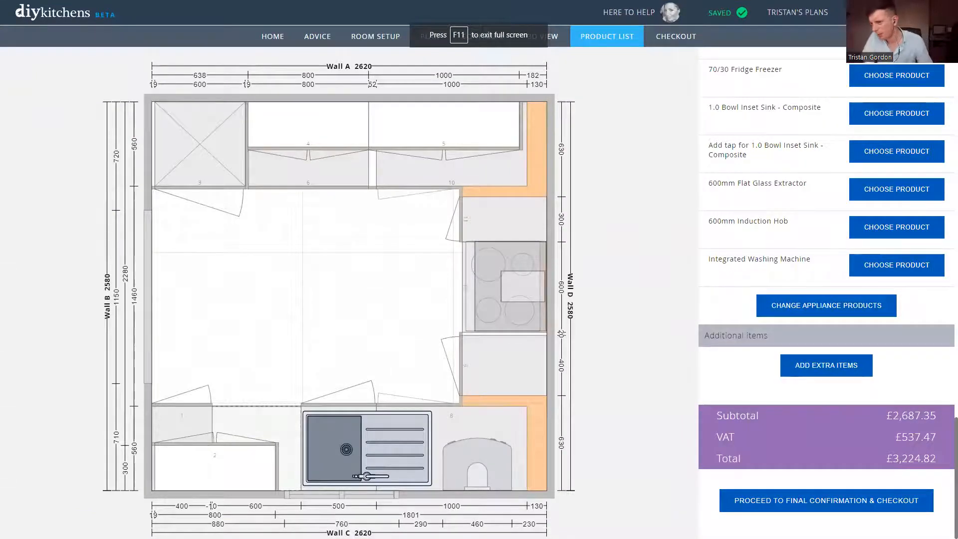
key(super)
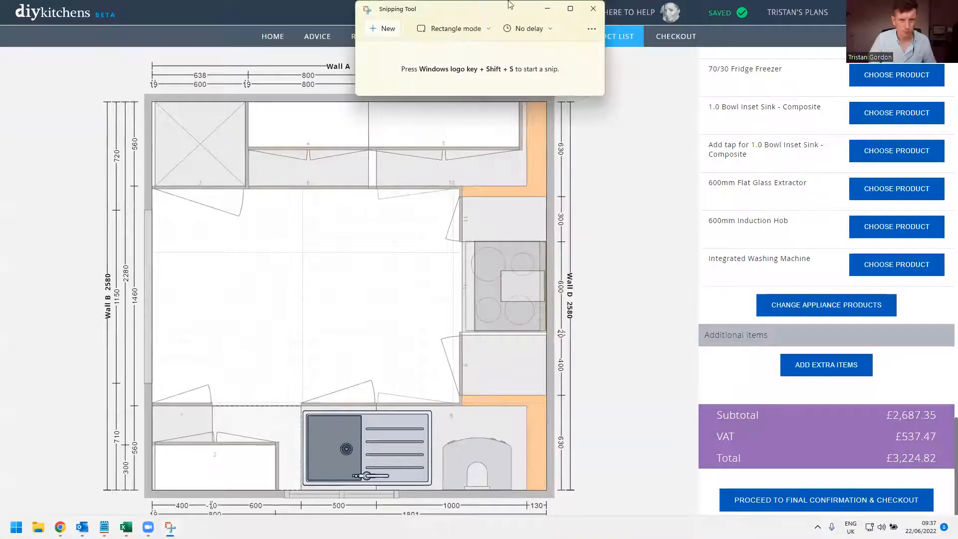
click(592, 6)
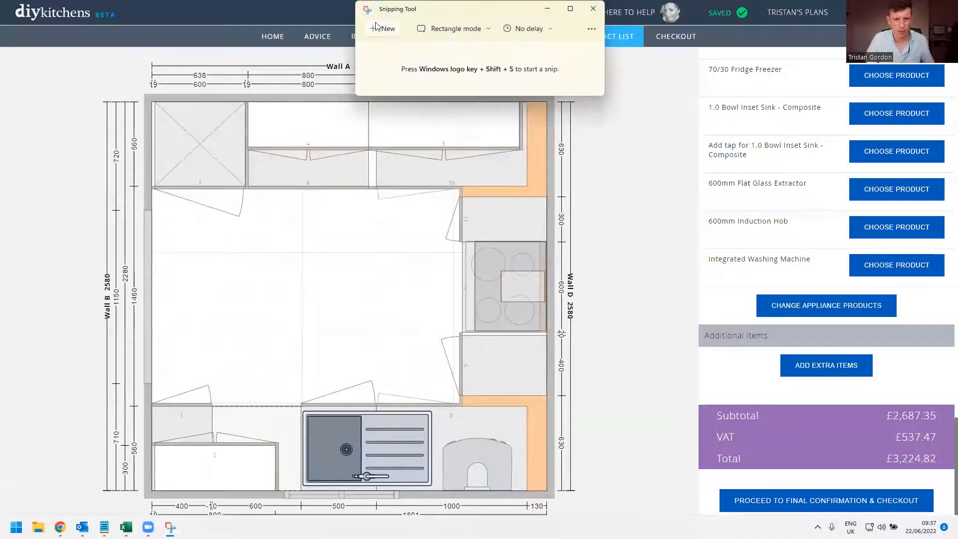
click(382, 29)
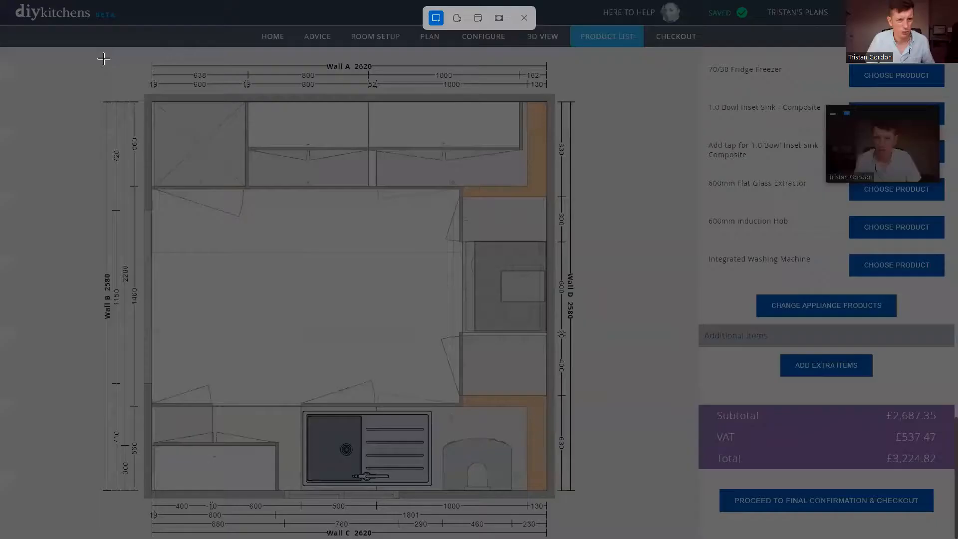
drag(84, 51, 585, 538)
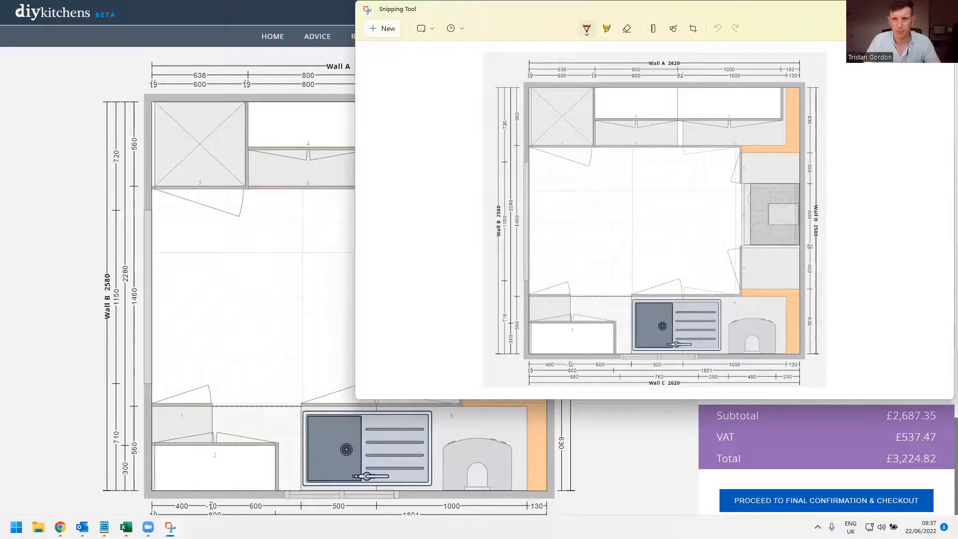
click(896, 9)
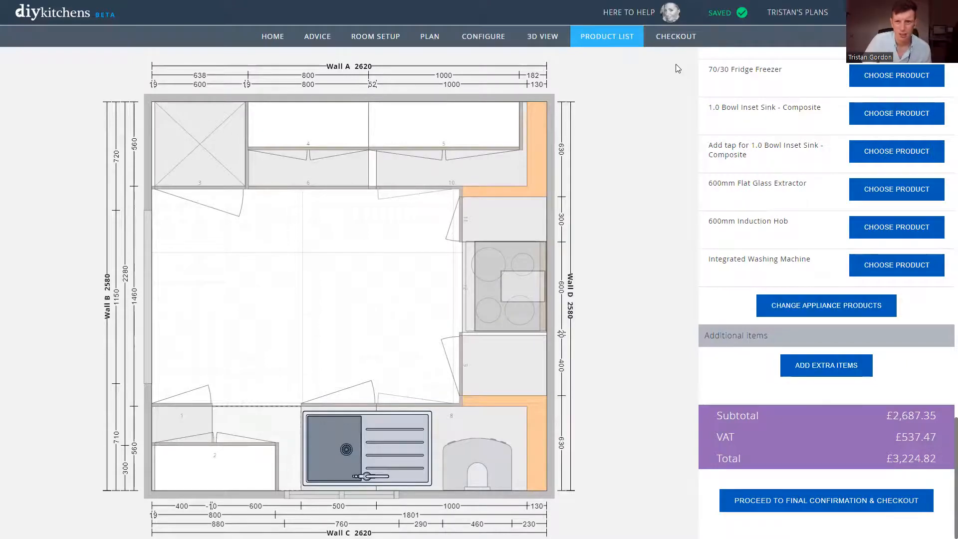
Review the advisory issues and final confirmation information at the checkout stage.
click(670, 46)
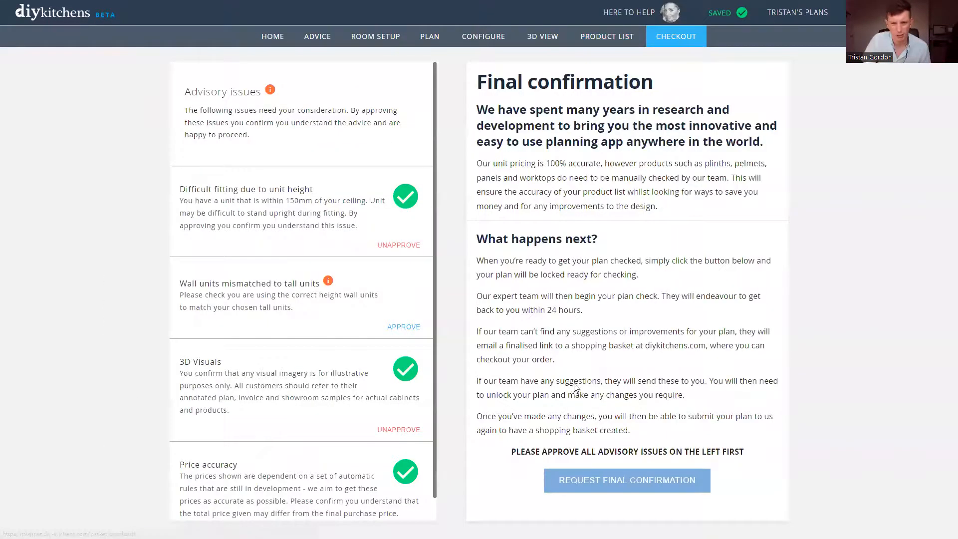
scroll(401, 374, down, 1)
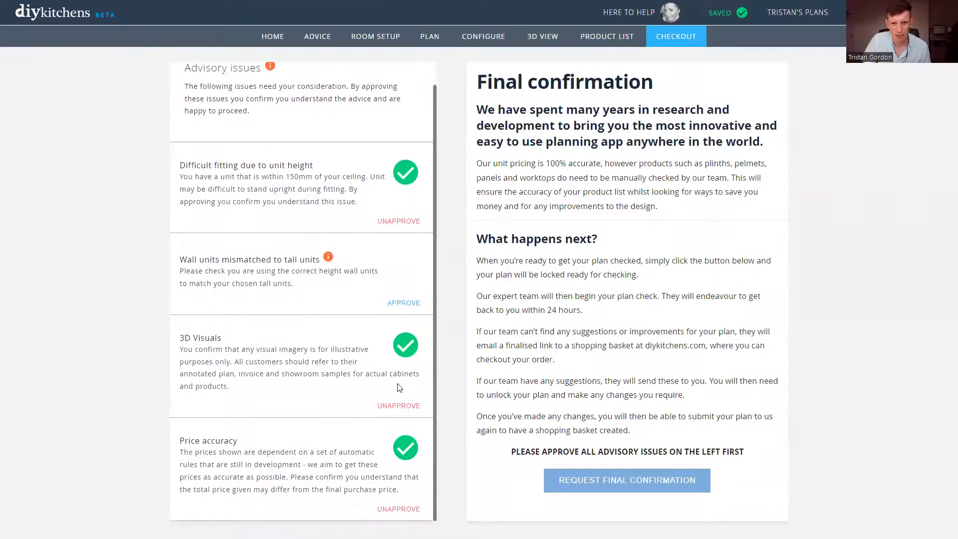
Approve the advisory on wall units mismatched to tall units and submit the plan for final confirmation.
scroll(385, 315, up, 1)
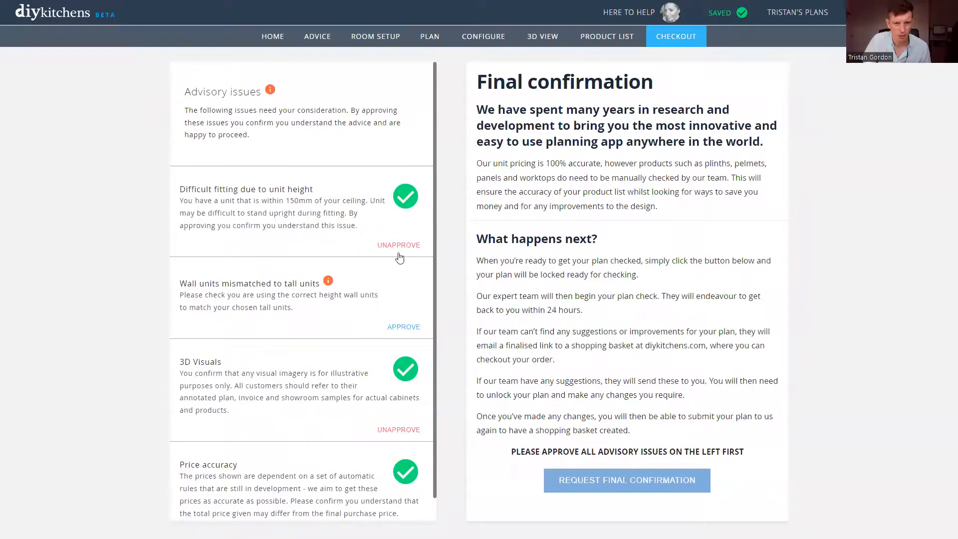
click(405, 325)
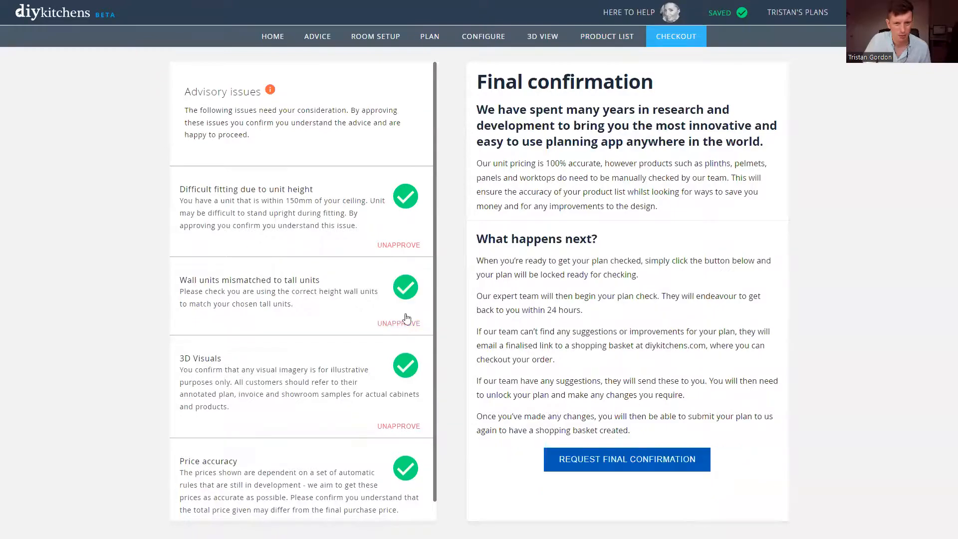
click(403, 426)
click(403, 416)
scroll(405, 424, down, 1)
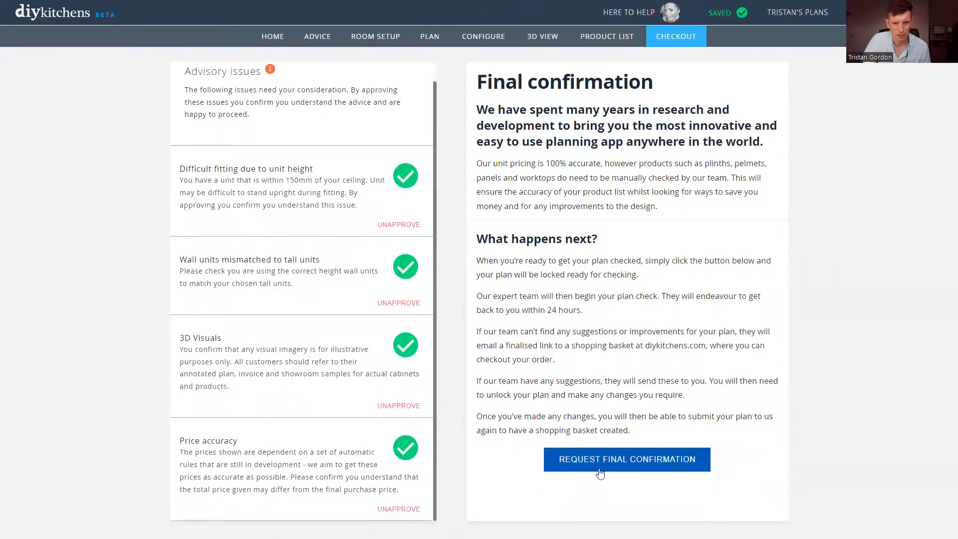
click(609, 455)
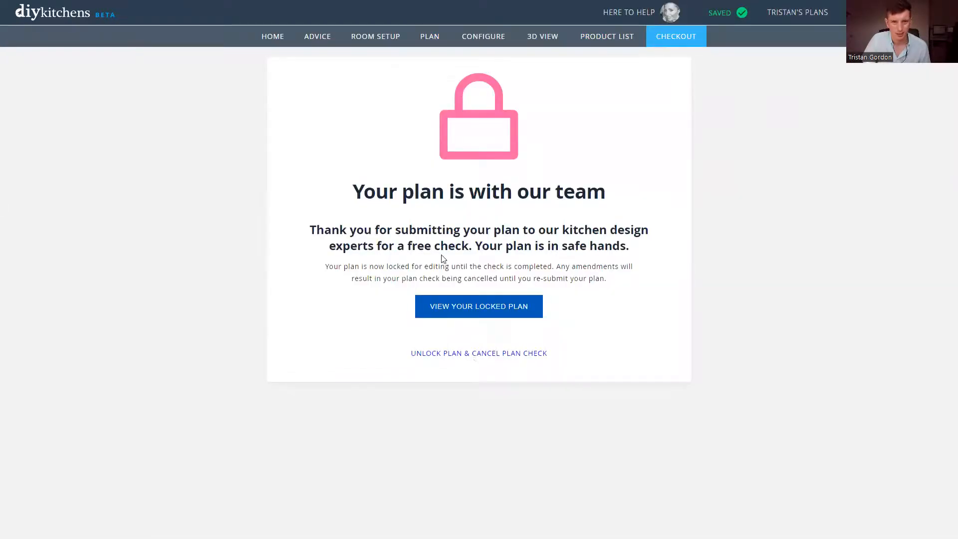
View the locked plan and review its product list from the units through to the worktops and appliances.
click(482, 306)
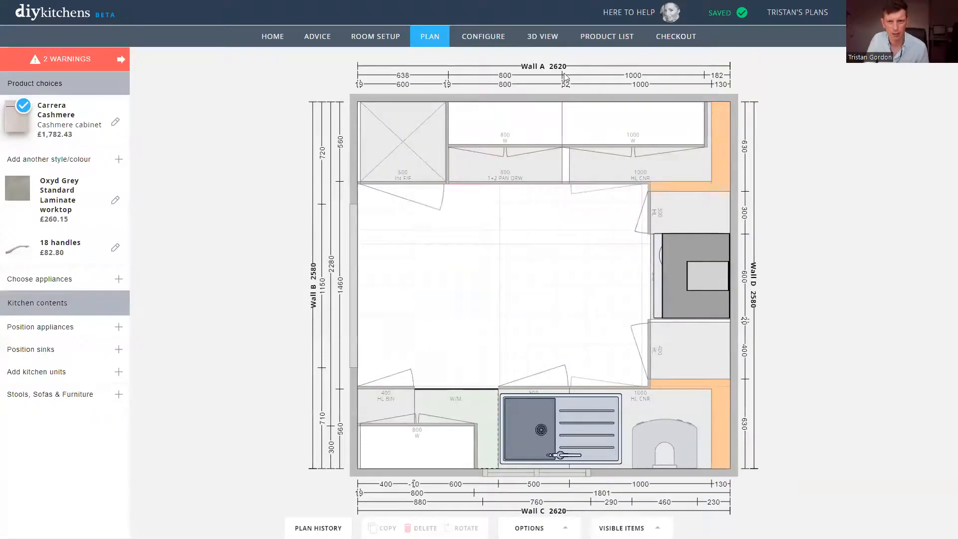
click(590, 41)
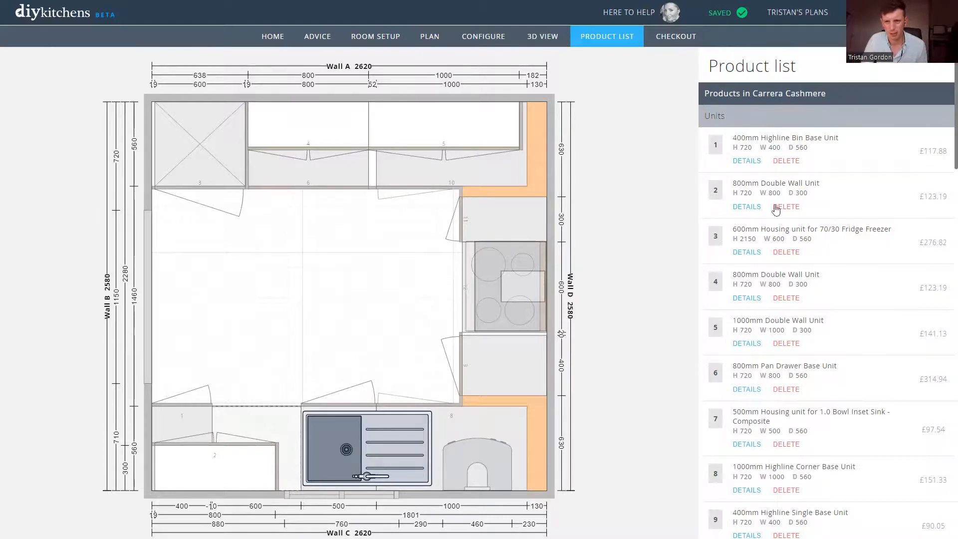
scroll(790, 250, down, 15)
scroll(790, 250, down, 10)
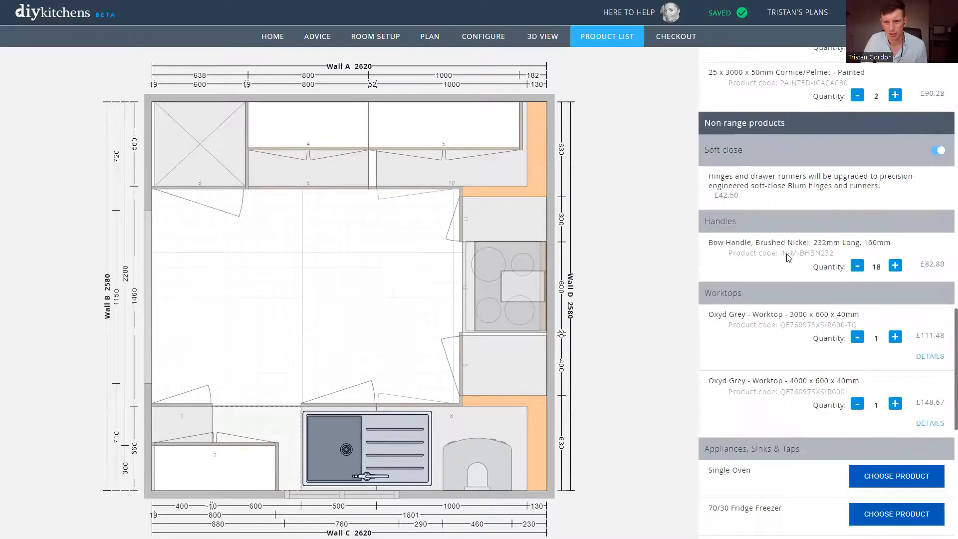
scroll(773, 322, up, 15)
scroll(772, 322, up, 9)
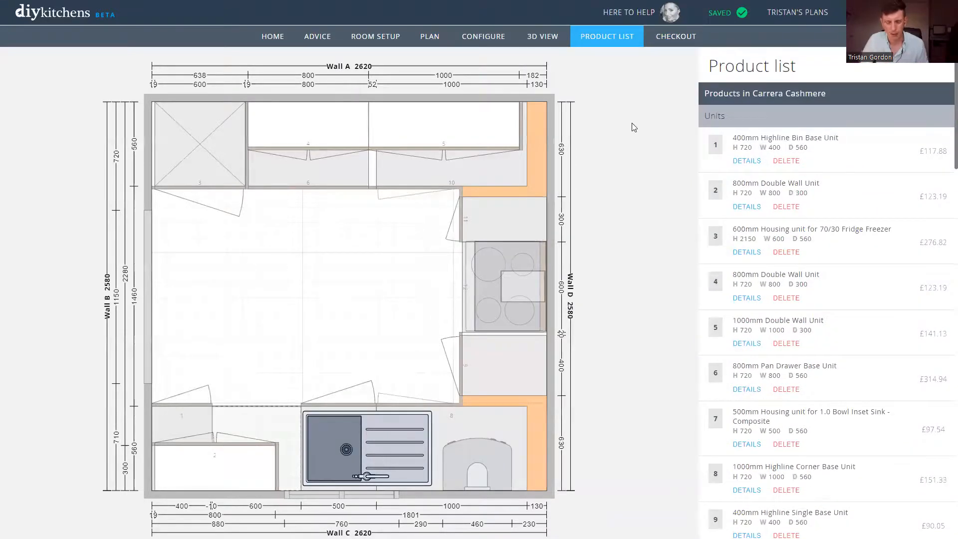
Leave the full-screen view and look through the installed browser extensions for a page-capture tool.
key(F11)
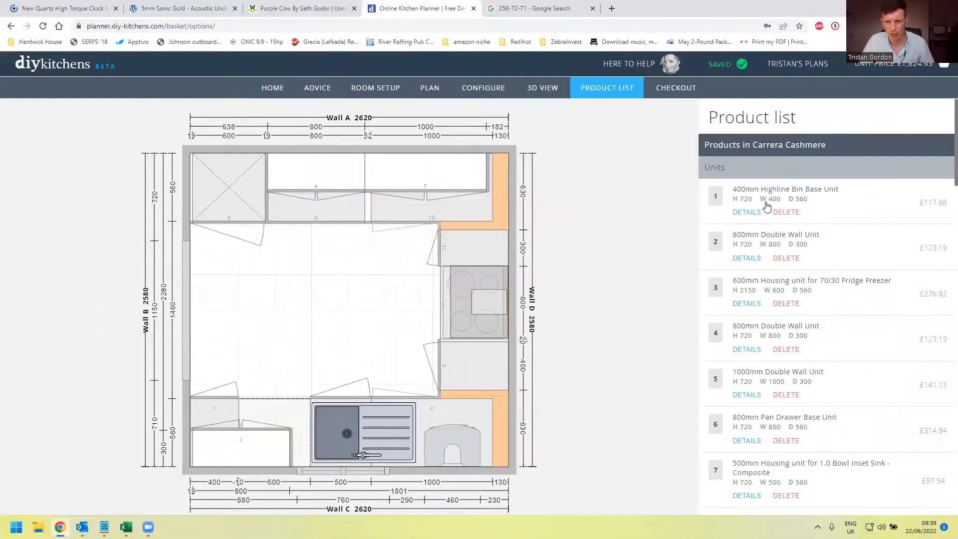
right_click(831, 275)
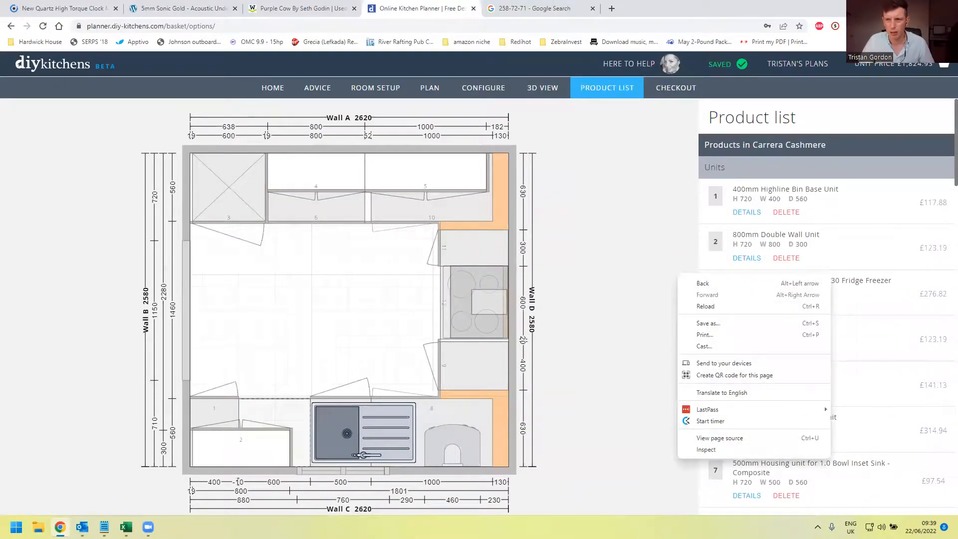
click(892, 26)
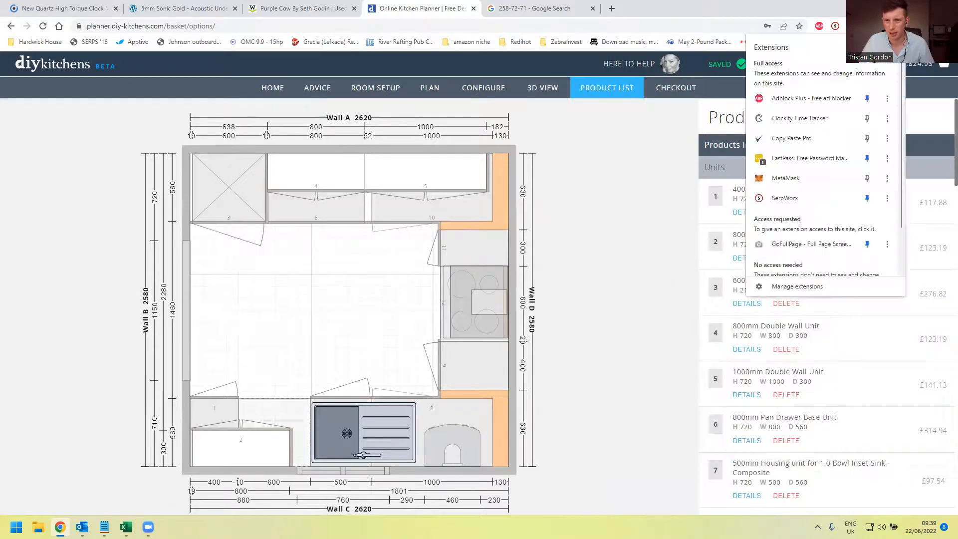
scroll(825, 211, down, 1)
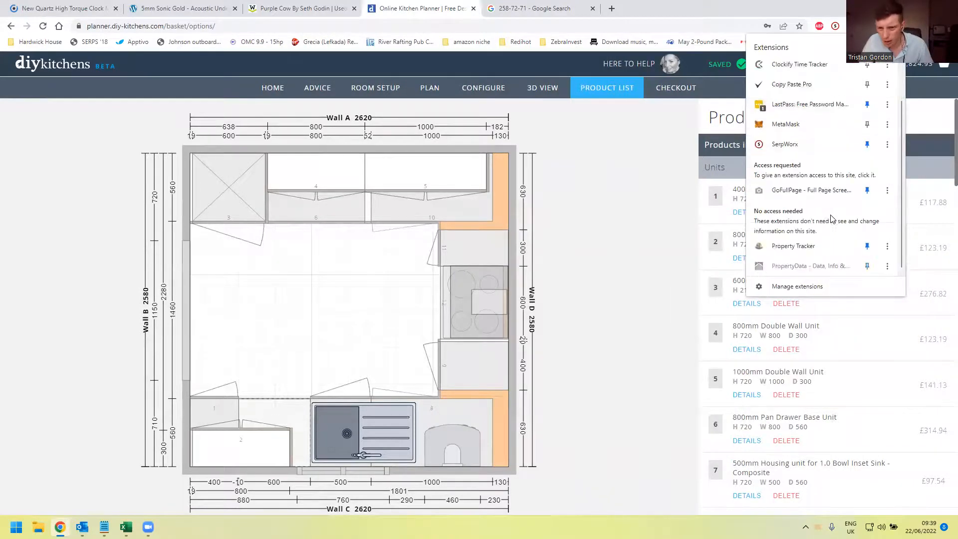
scroll(827, 239, up, 1)
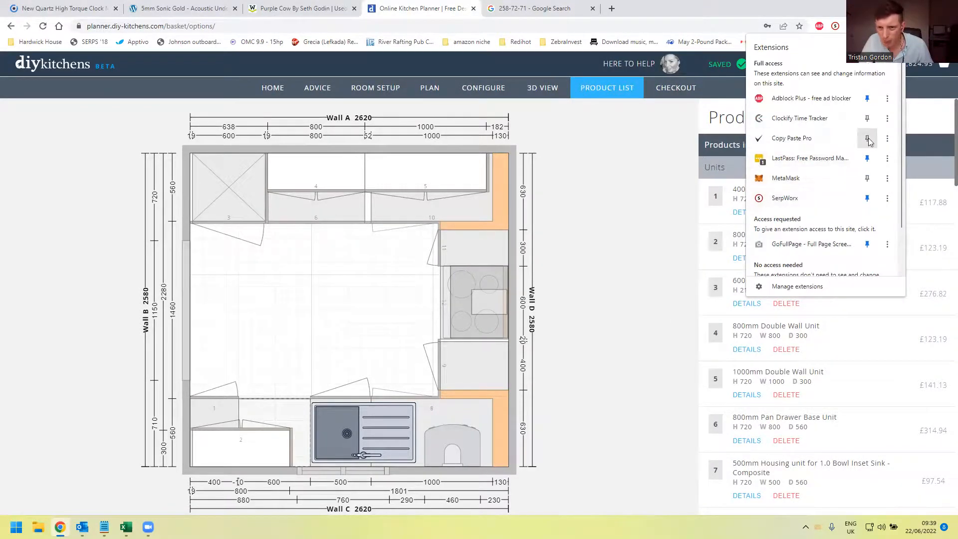
click(772, 145)
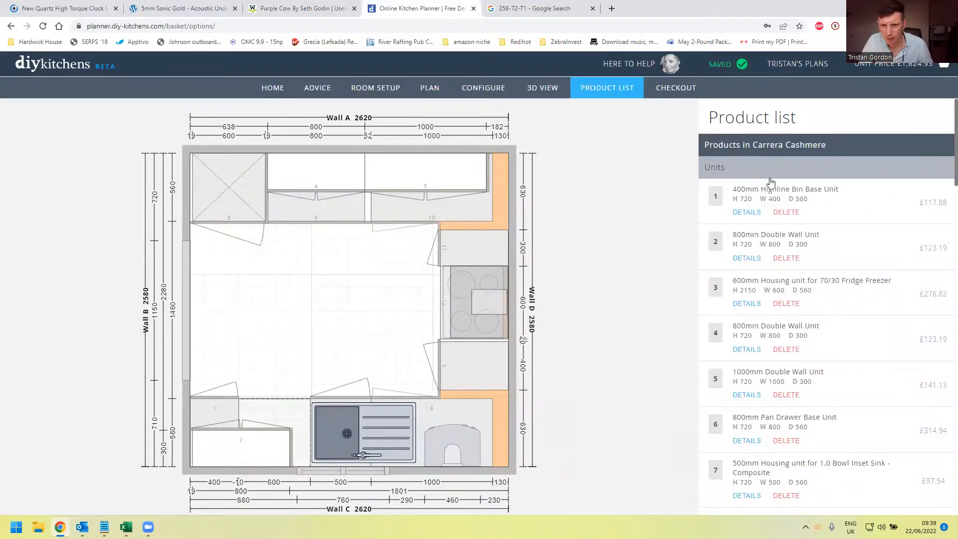
right_click(750, 123)
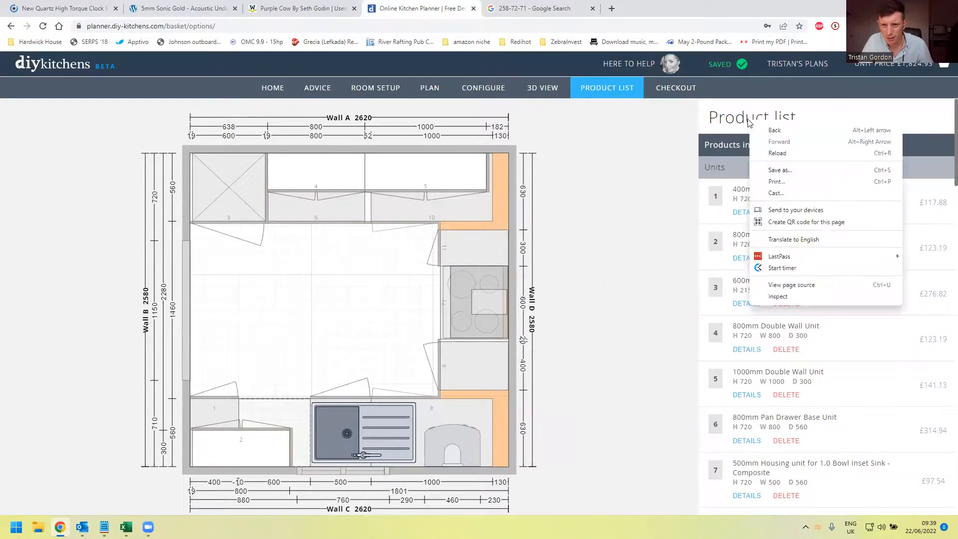
click(744, 121)
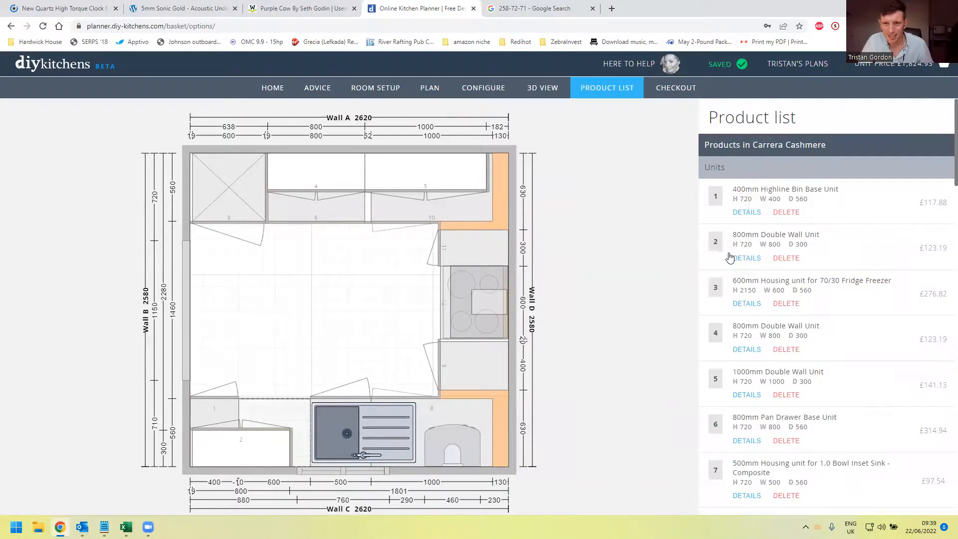
scroll(730, 253, down, 3)
scroll(849, 137, up, 3)
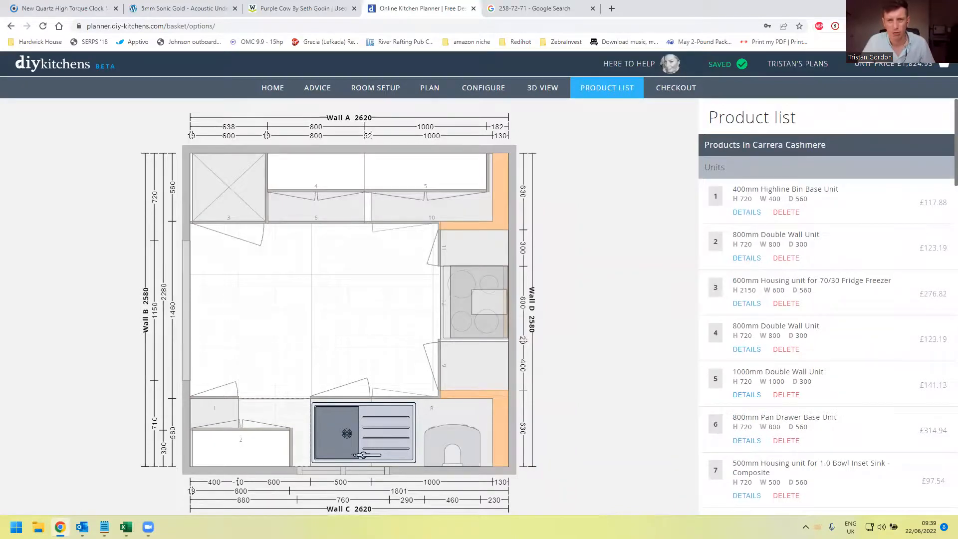
Capture the entire product list page with GoFullPage, check the capture down to the totals, and close it.
click(850, 26)
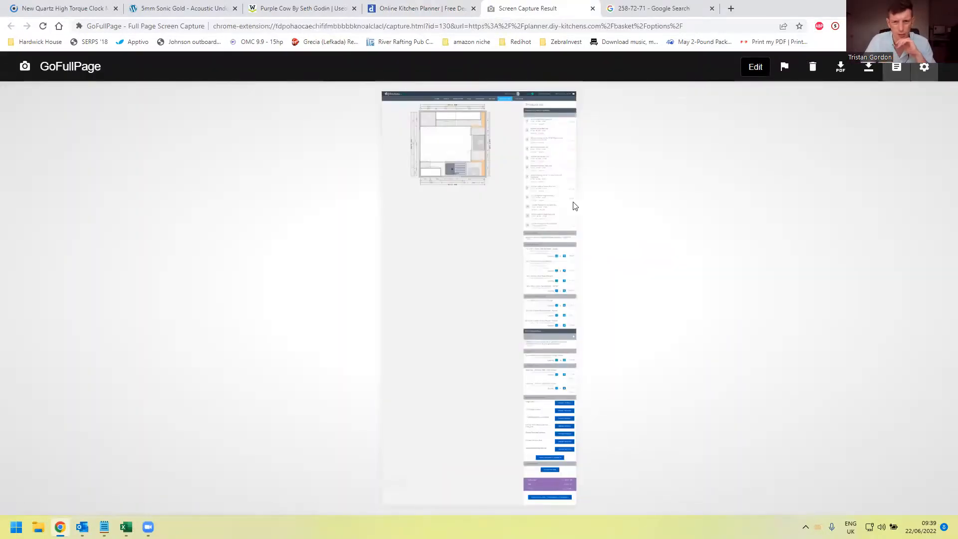
click(574, 206)
scroll(619, 200, up, 7)
scroll(778, 204, down, 5)
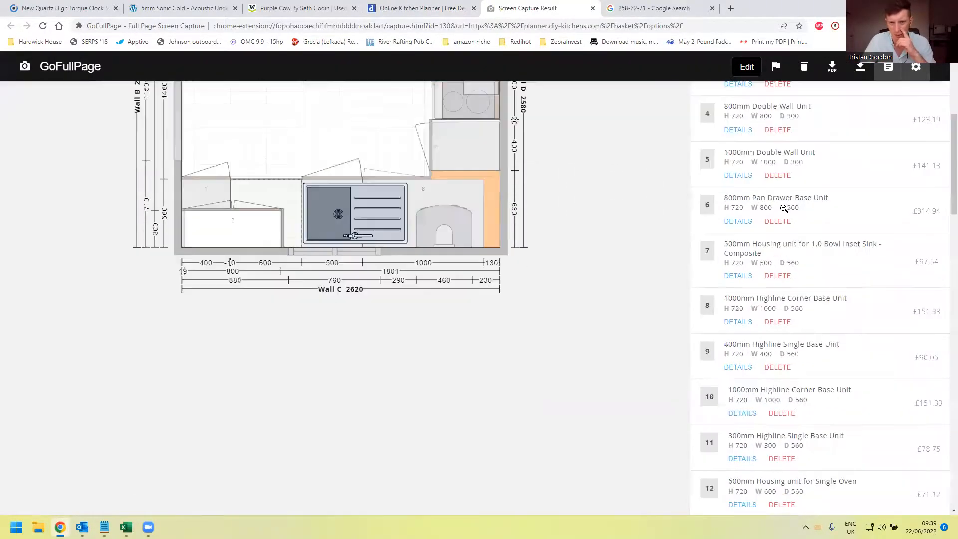
scroll(783, 208, down, 20)
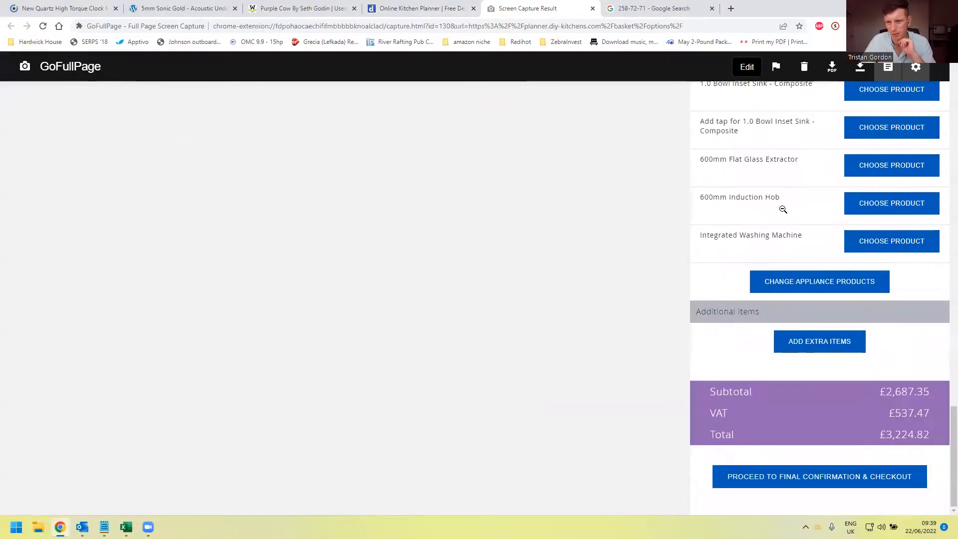
scroll(783, 209, up, 10)
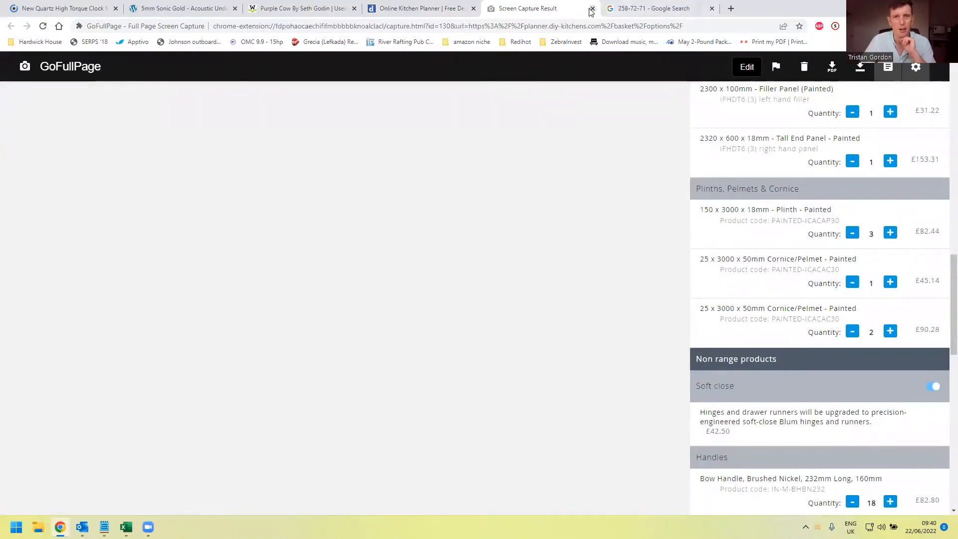
click(591, 9)
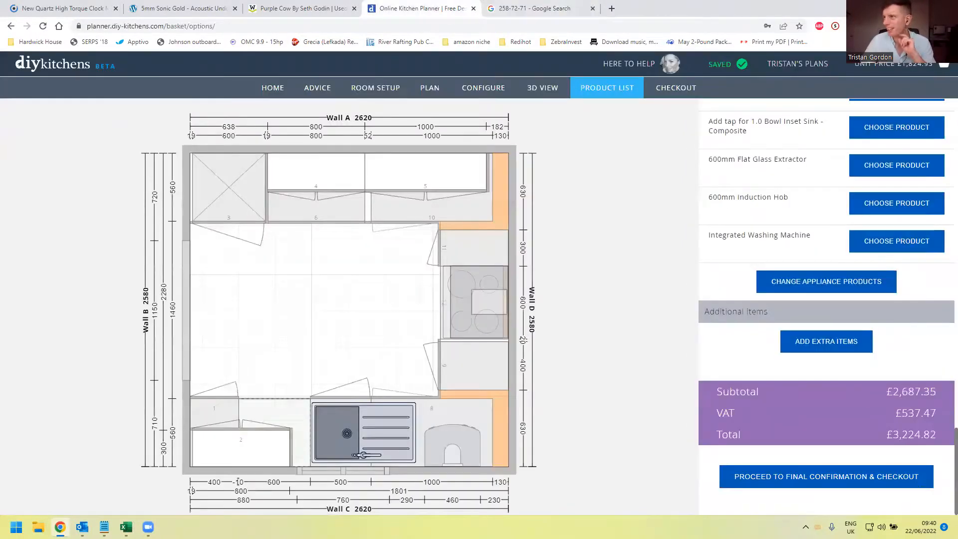